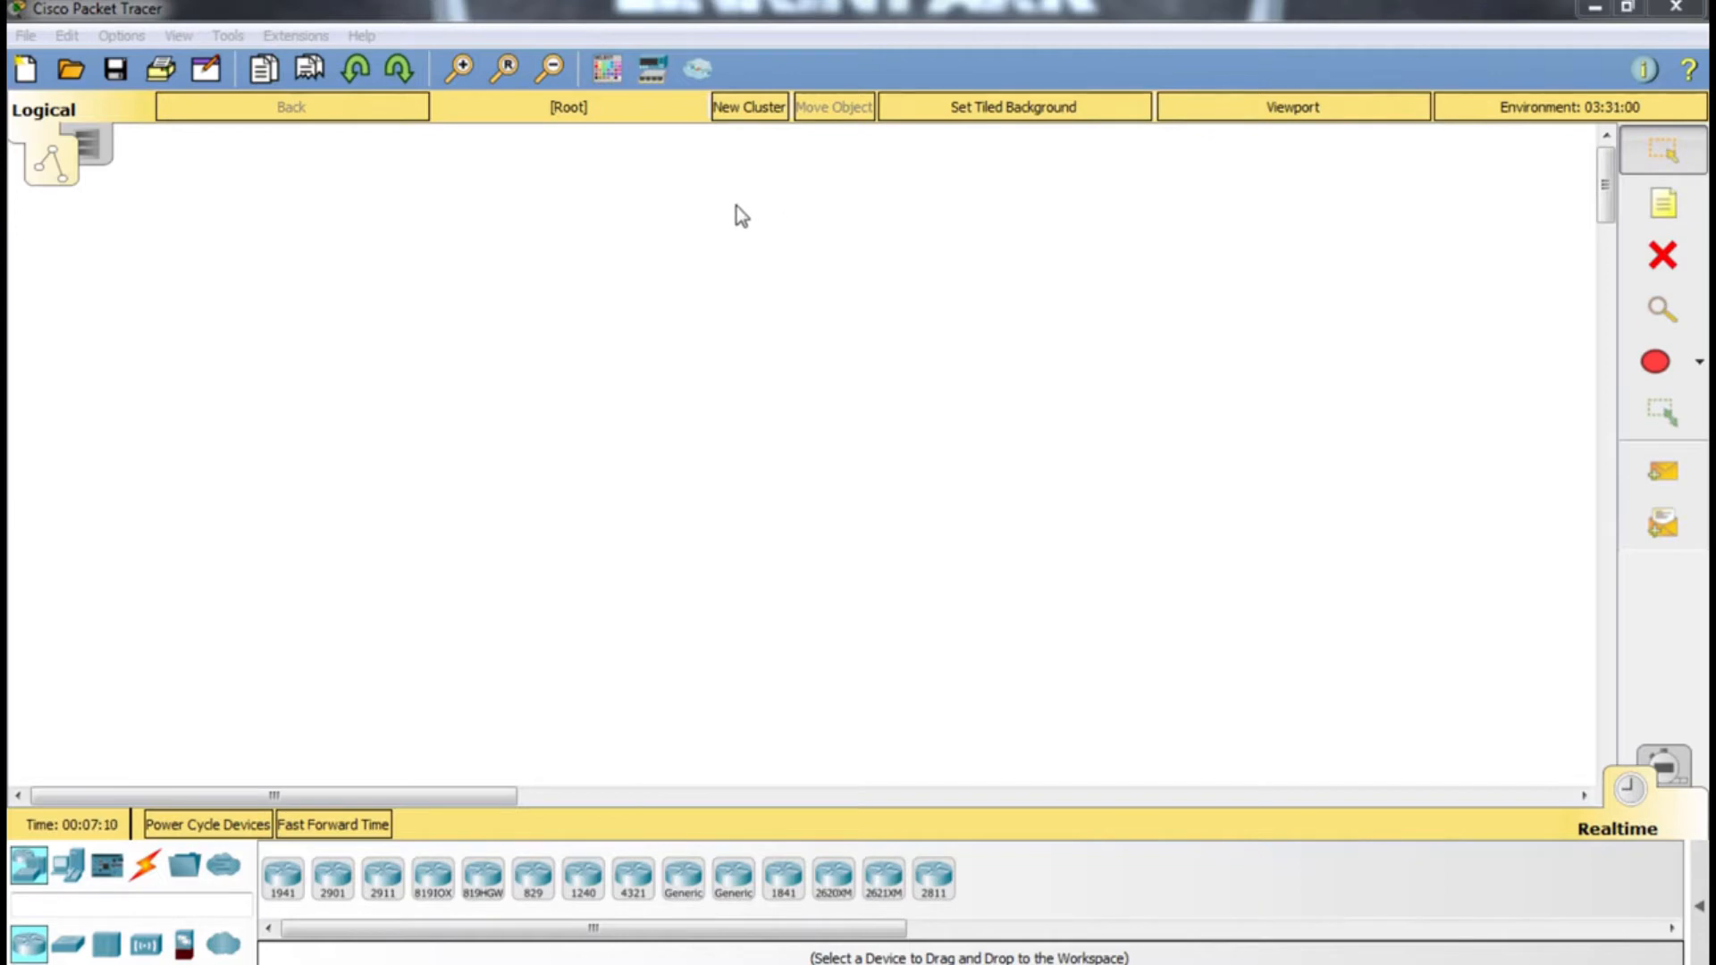
Place an 1841 router in the workspace, with one generic PC below it and a second one above it
click(783, 885)
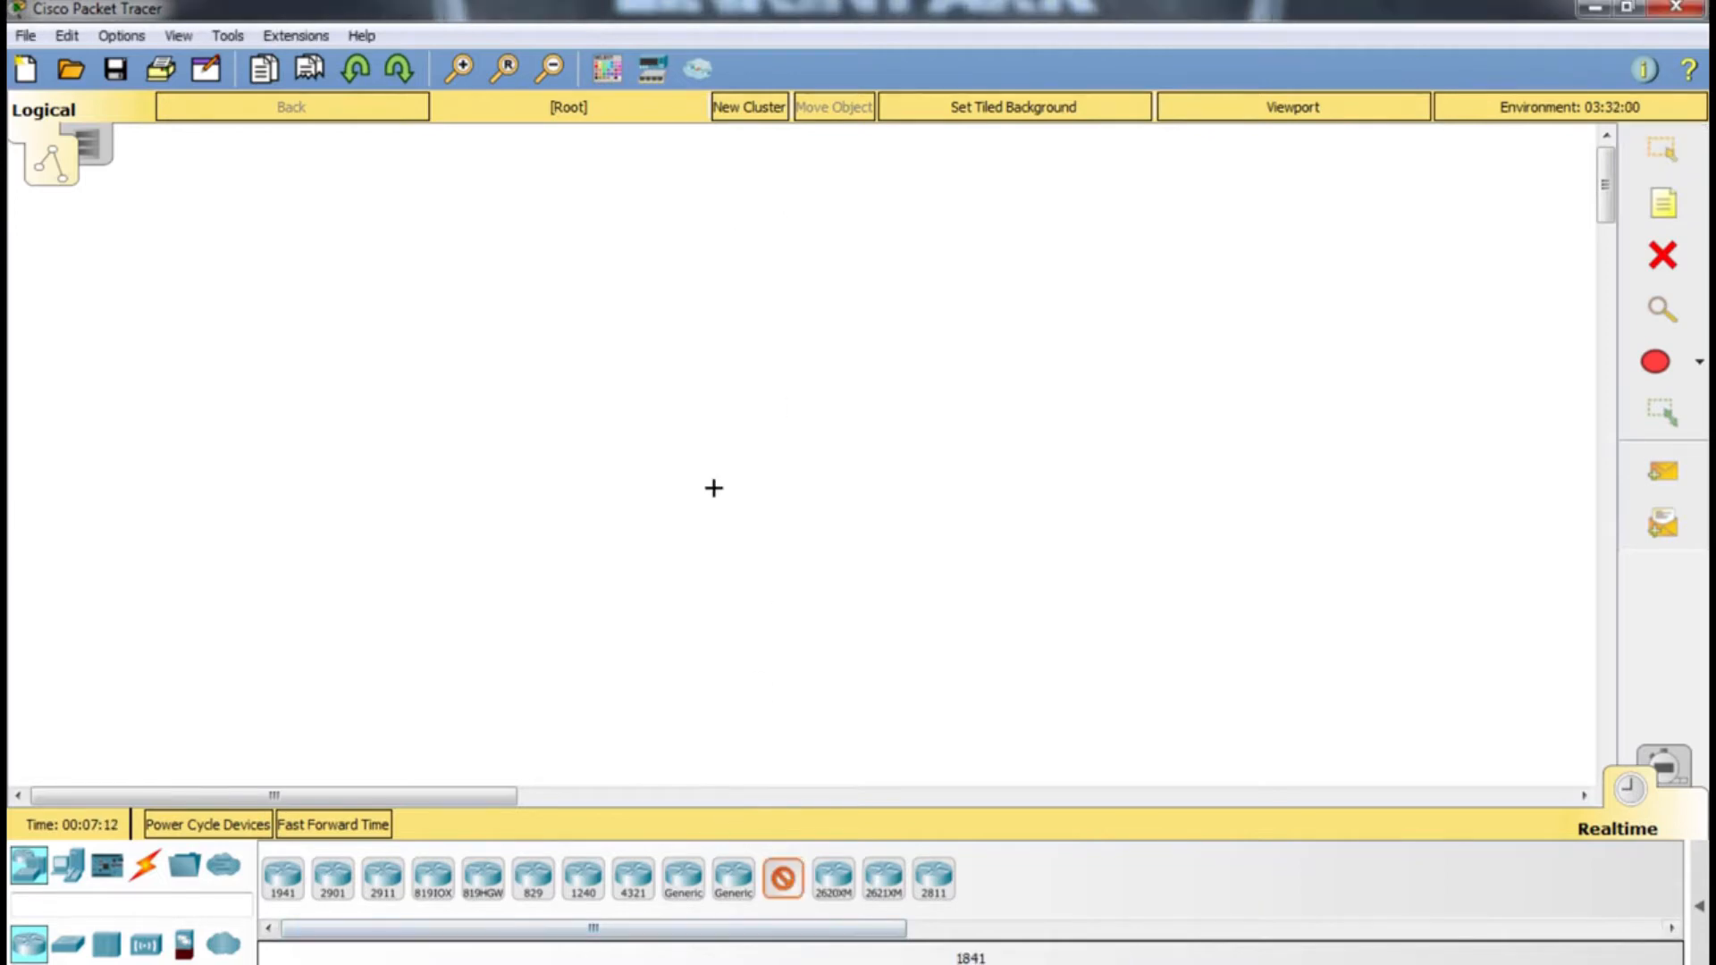
click(654, 448)
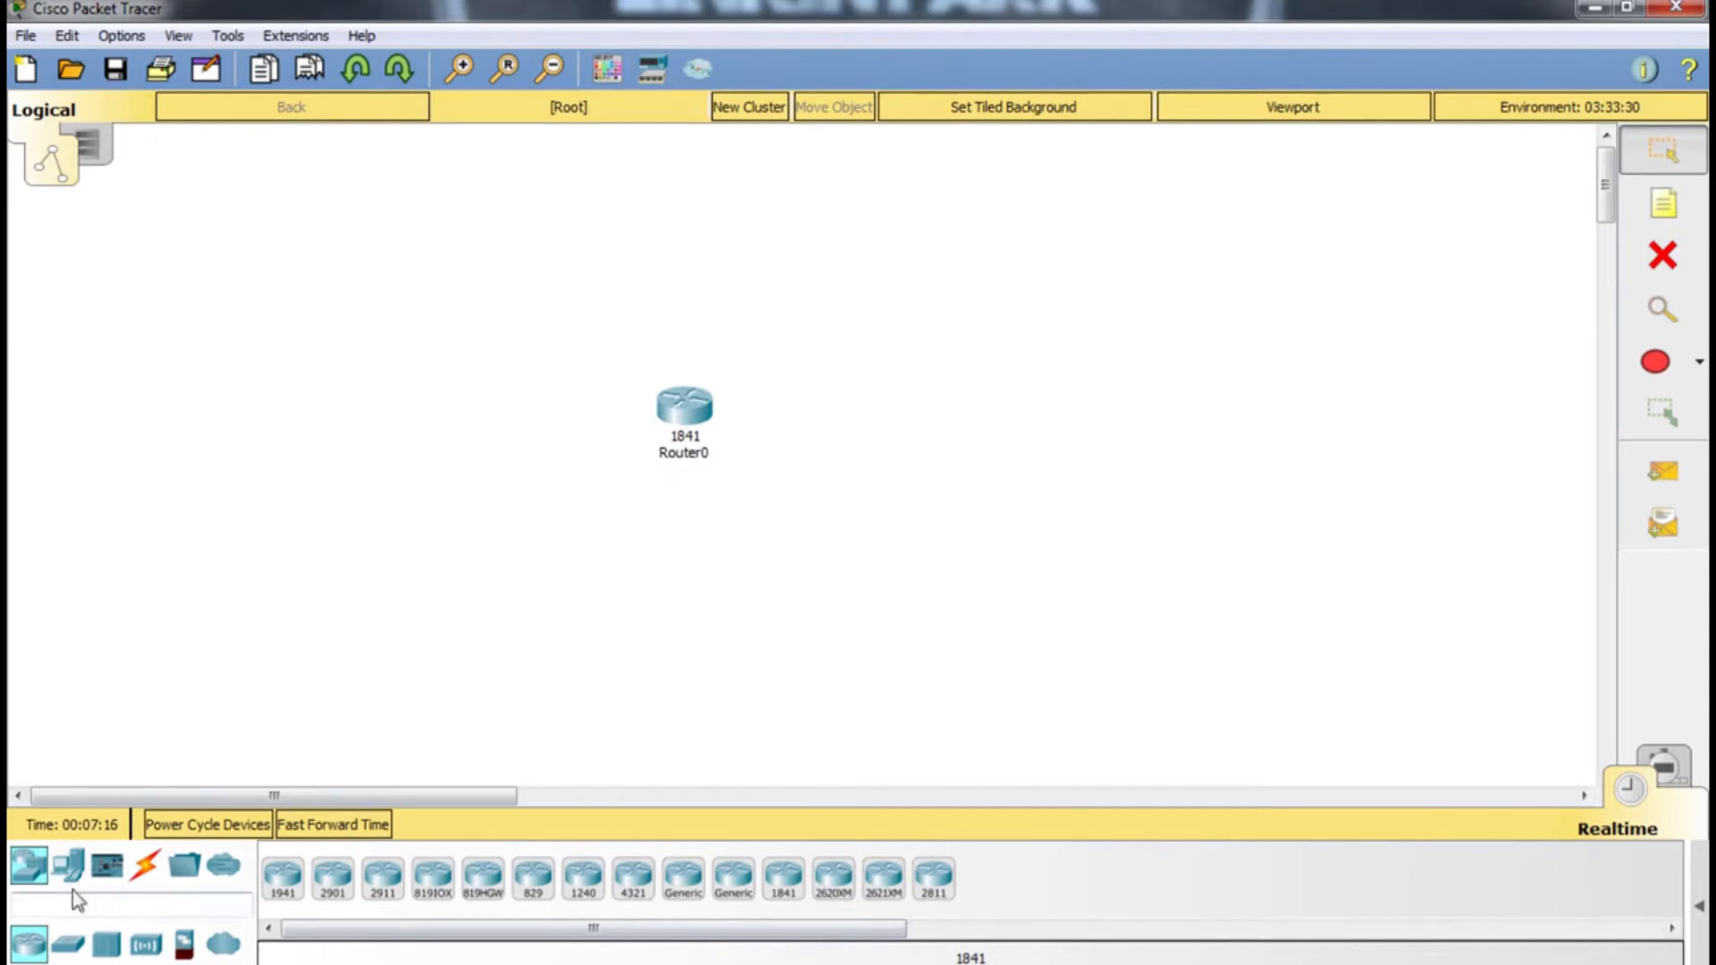
click(68, 865)
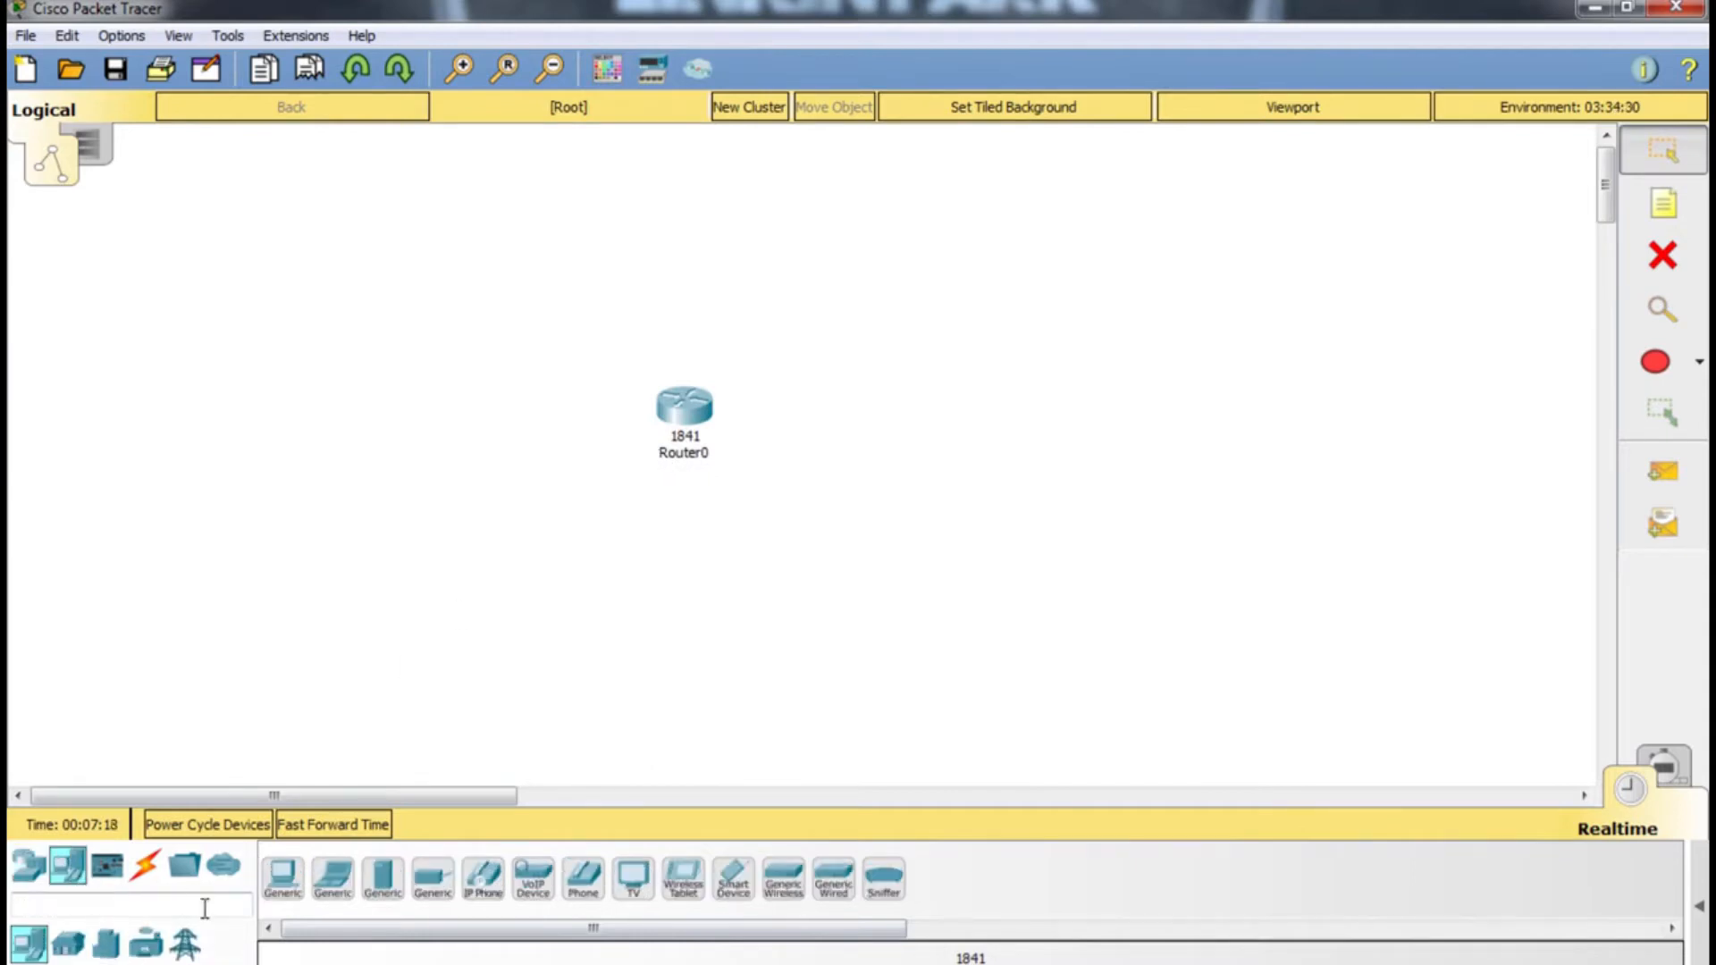
click(284, 884)
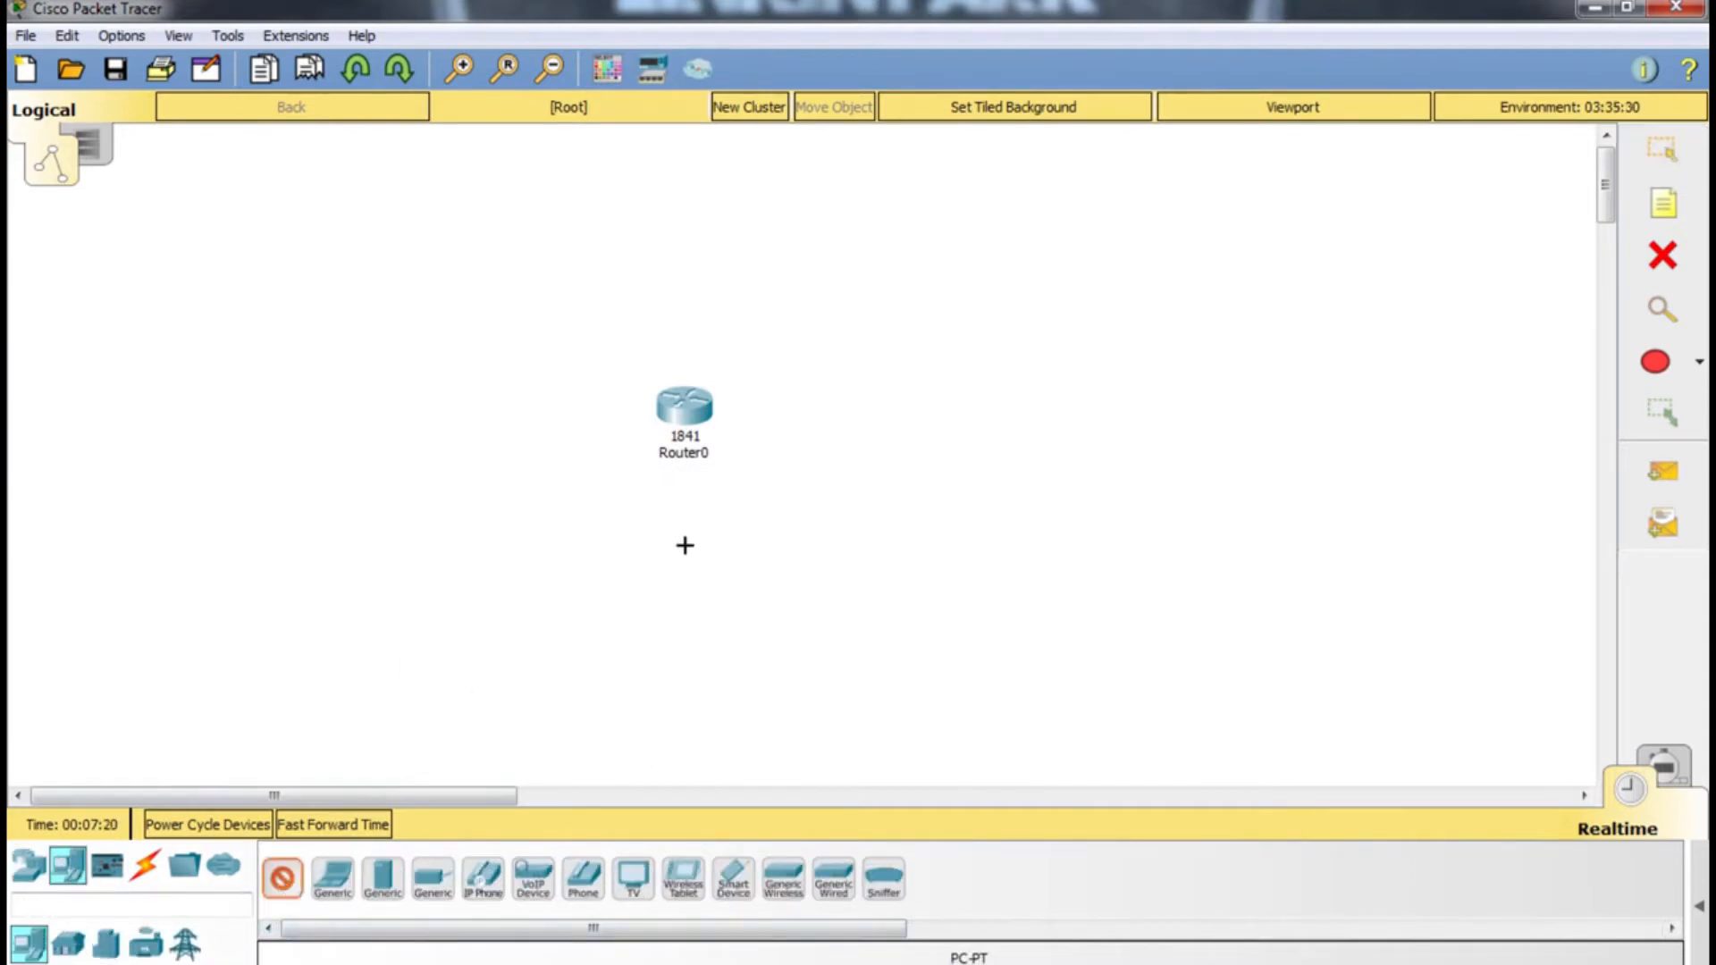
click(685, 545)
click(279, 879)
click(675, 250)
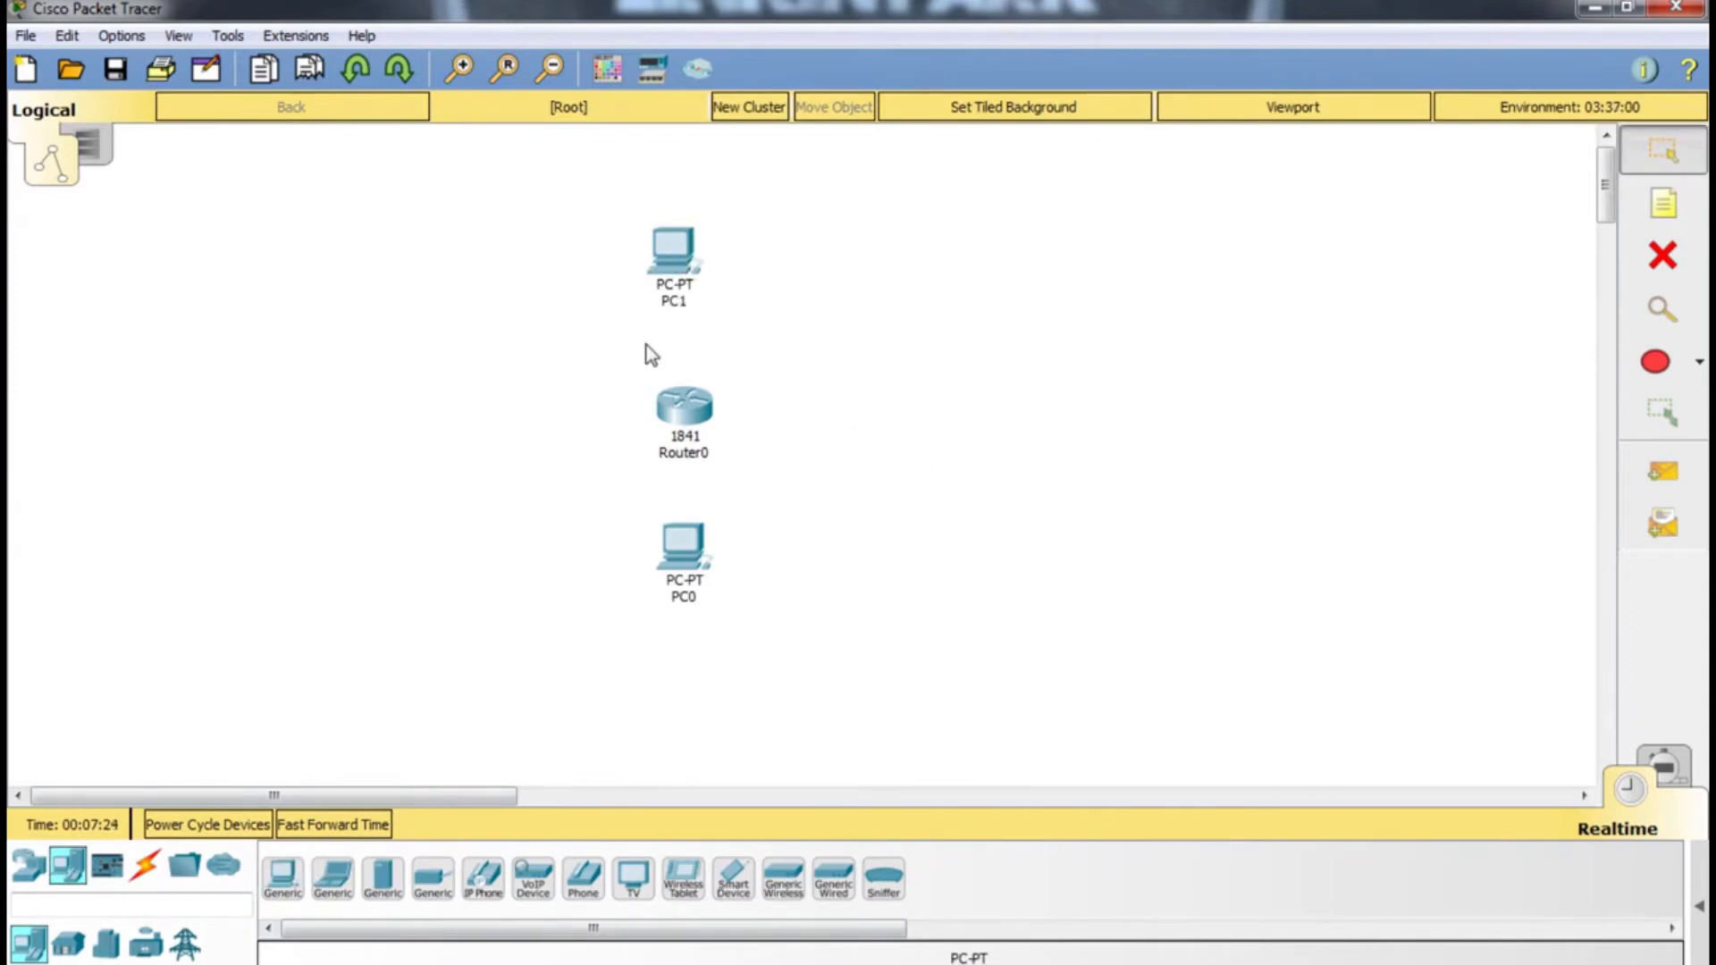
Connect PC0's FastEthernet0 to Router0's FastEthernet0/0 with a copper cross-over cable
click(147, 868)
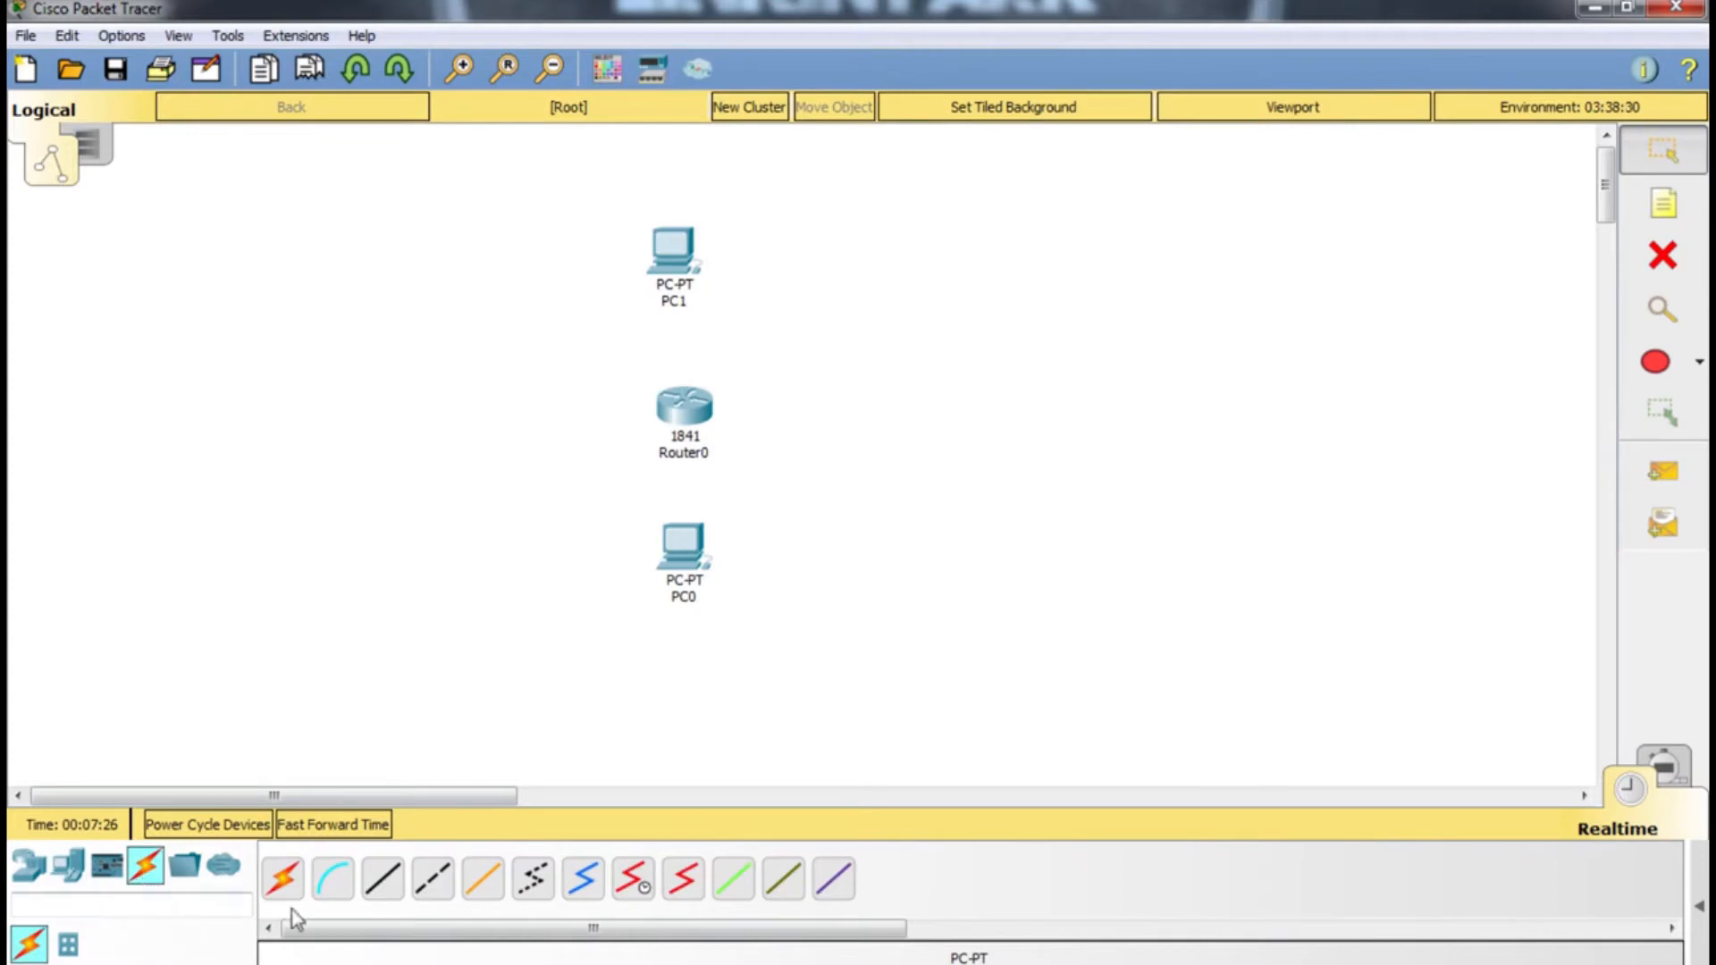
click(422, 885)
click(683, 547)
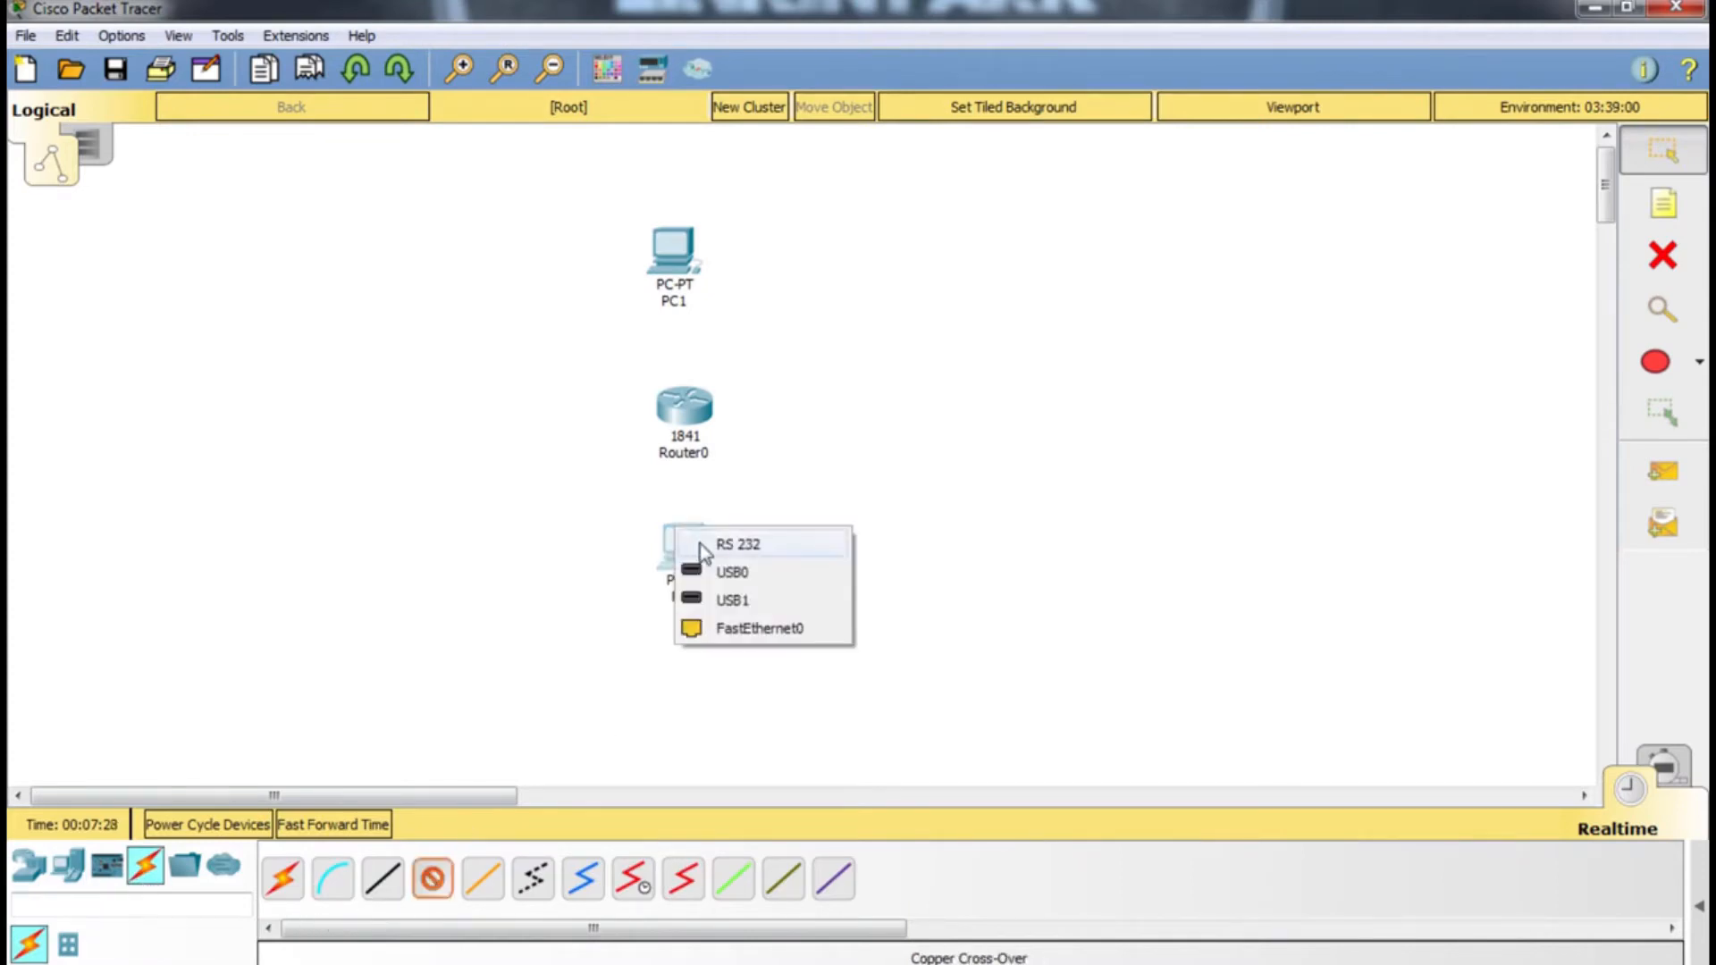
click(809, 633)
click(685, 400)
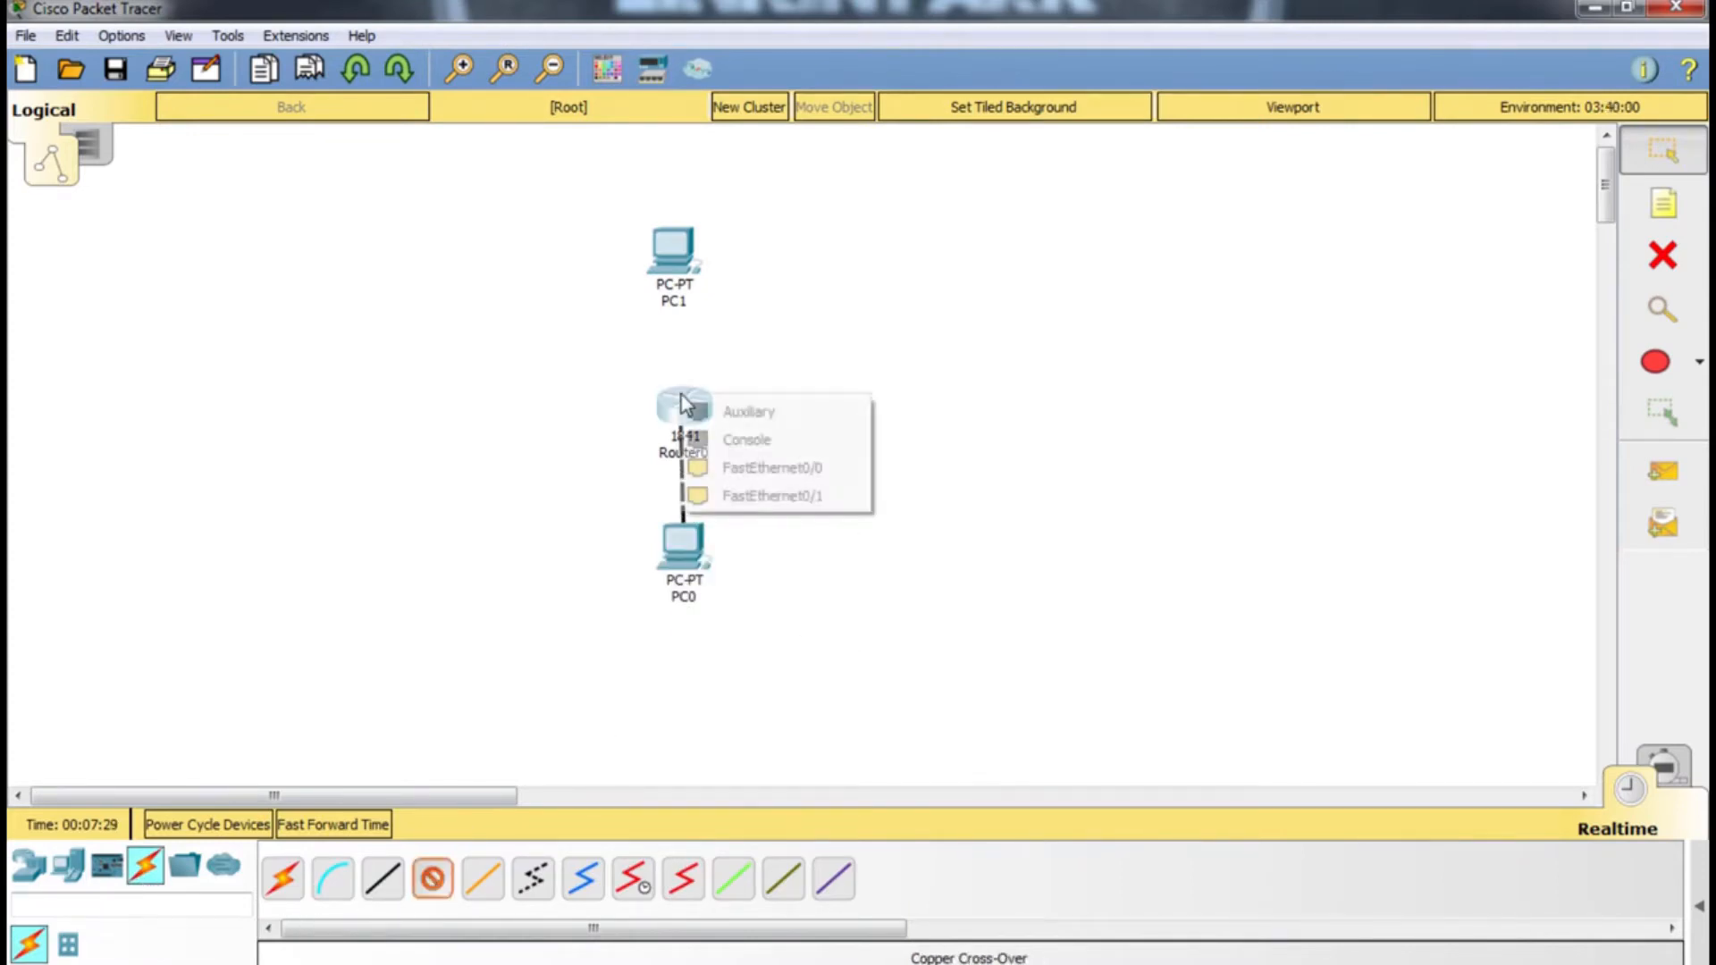
click(791, 473)
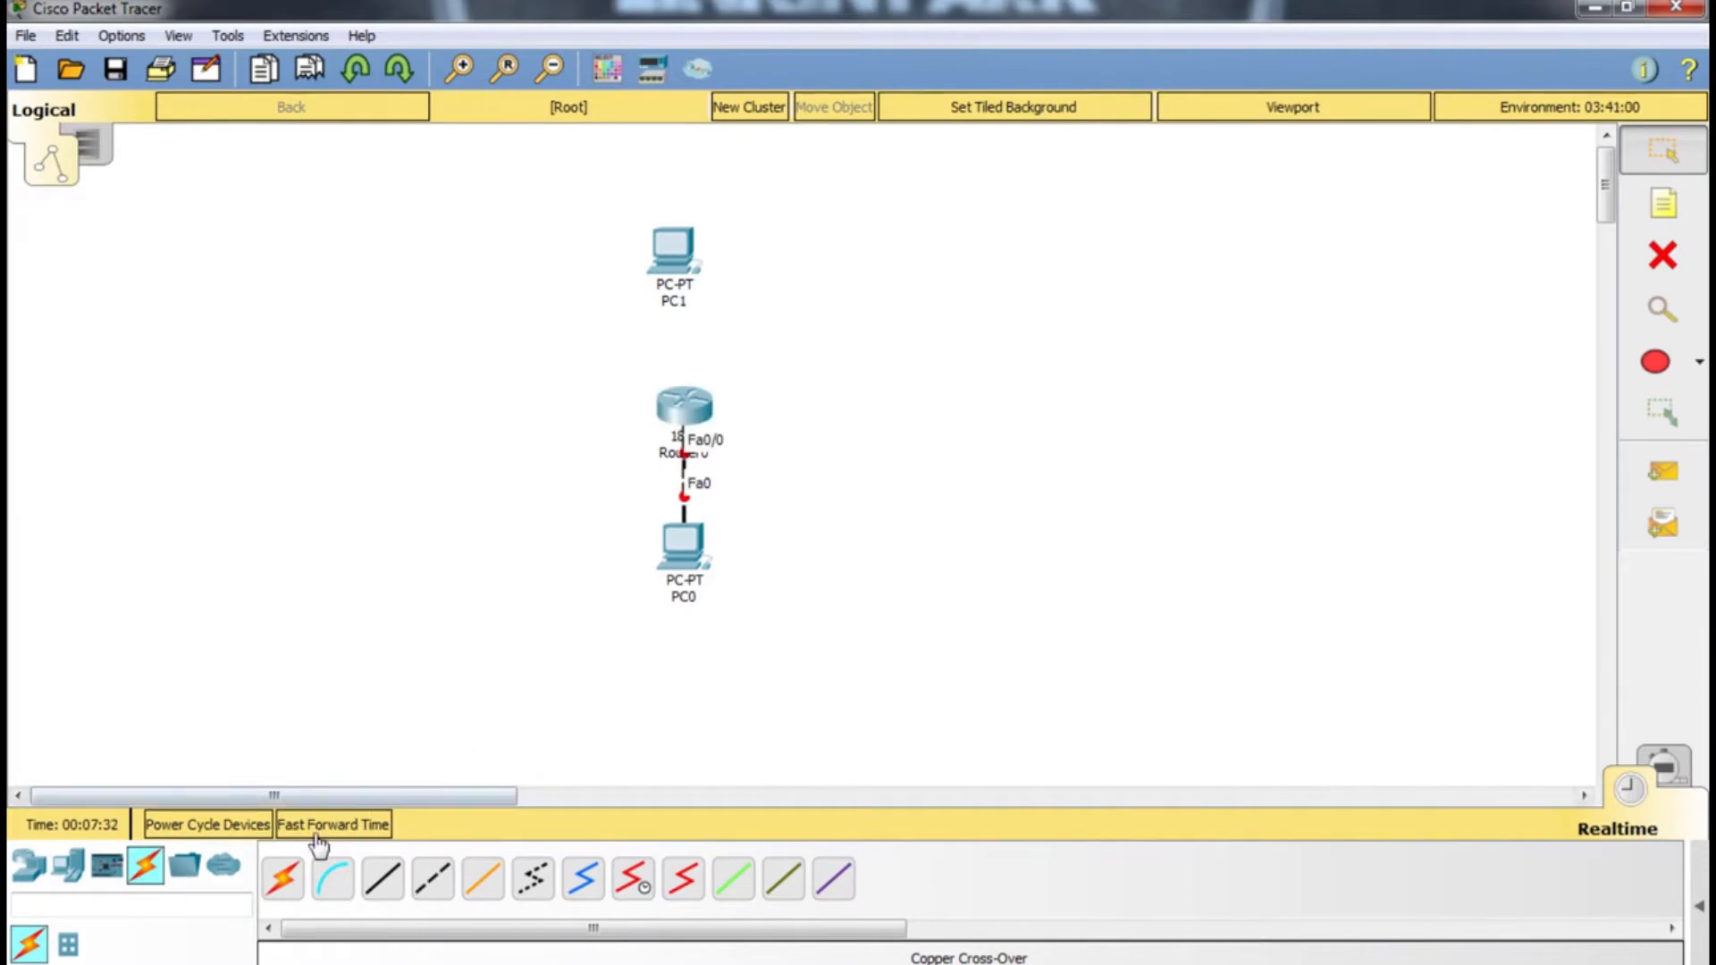
Connect PC1's FastEthernet0 to Router0's FastEthernet0/1 with a copper cross-over cable and align PC1 vertically above the router
click(417, 885)
click(679, 252)
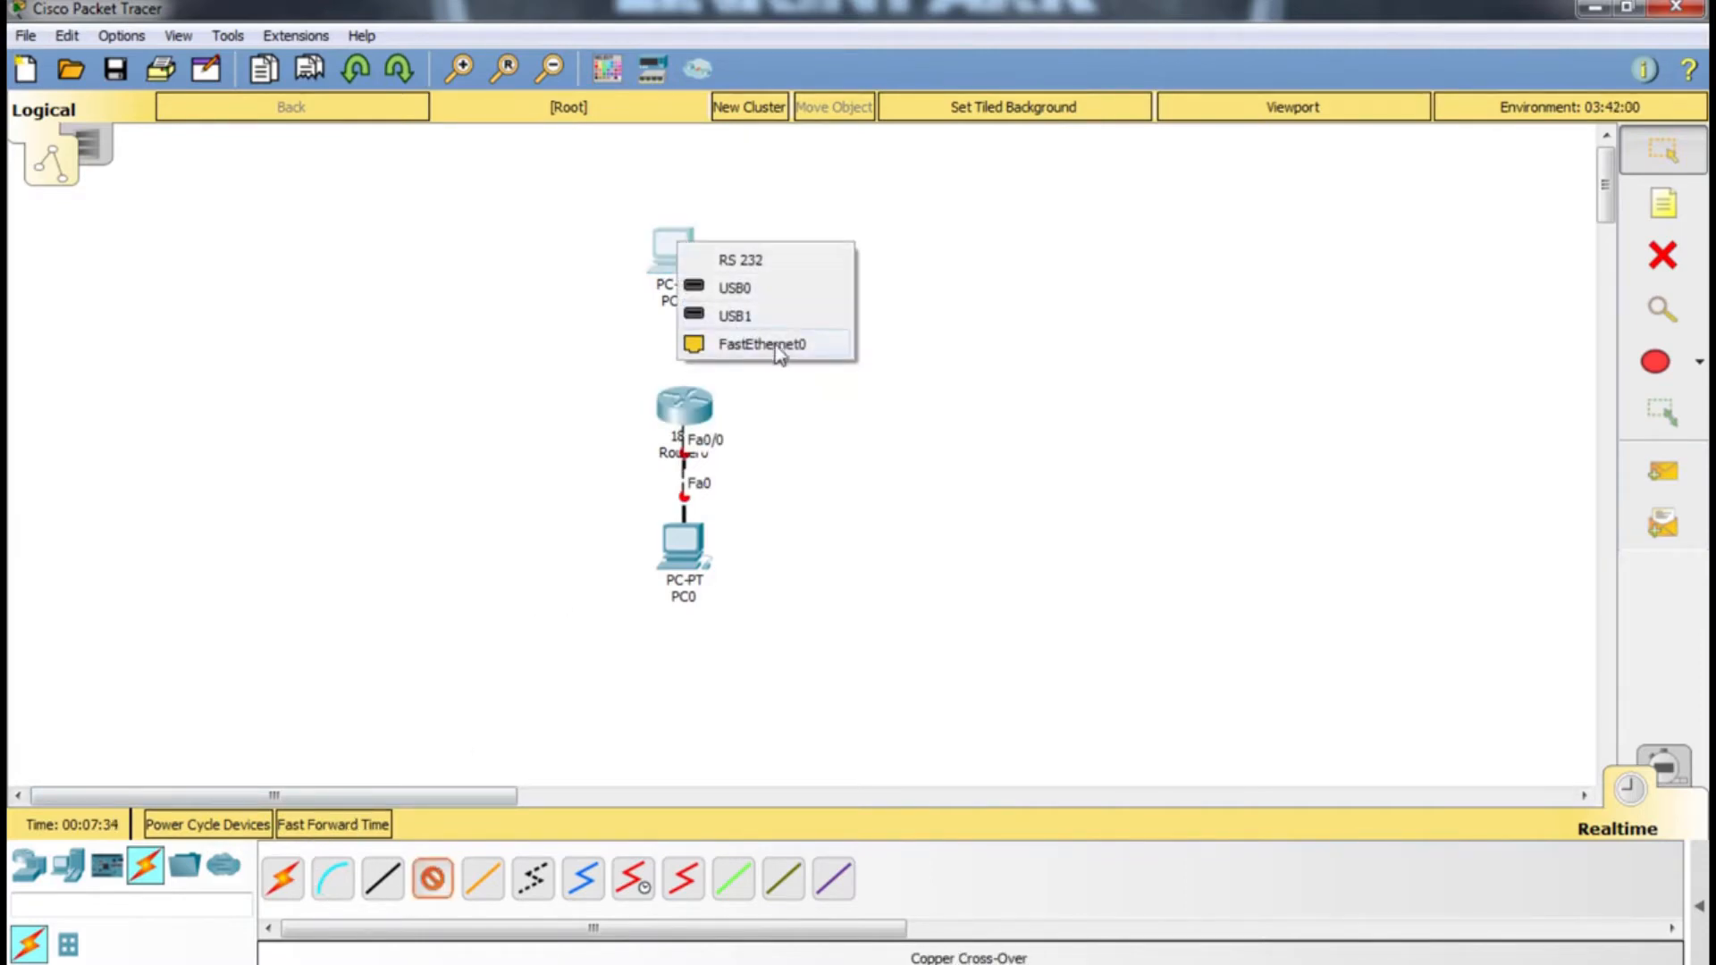
click(785, 352)
click(684, 404)
click(797, 487)
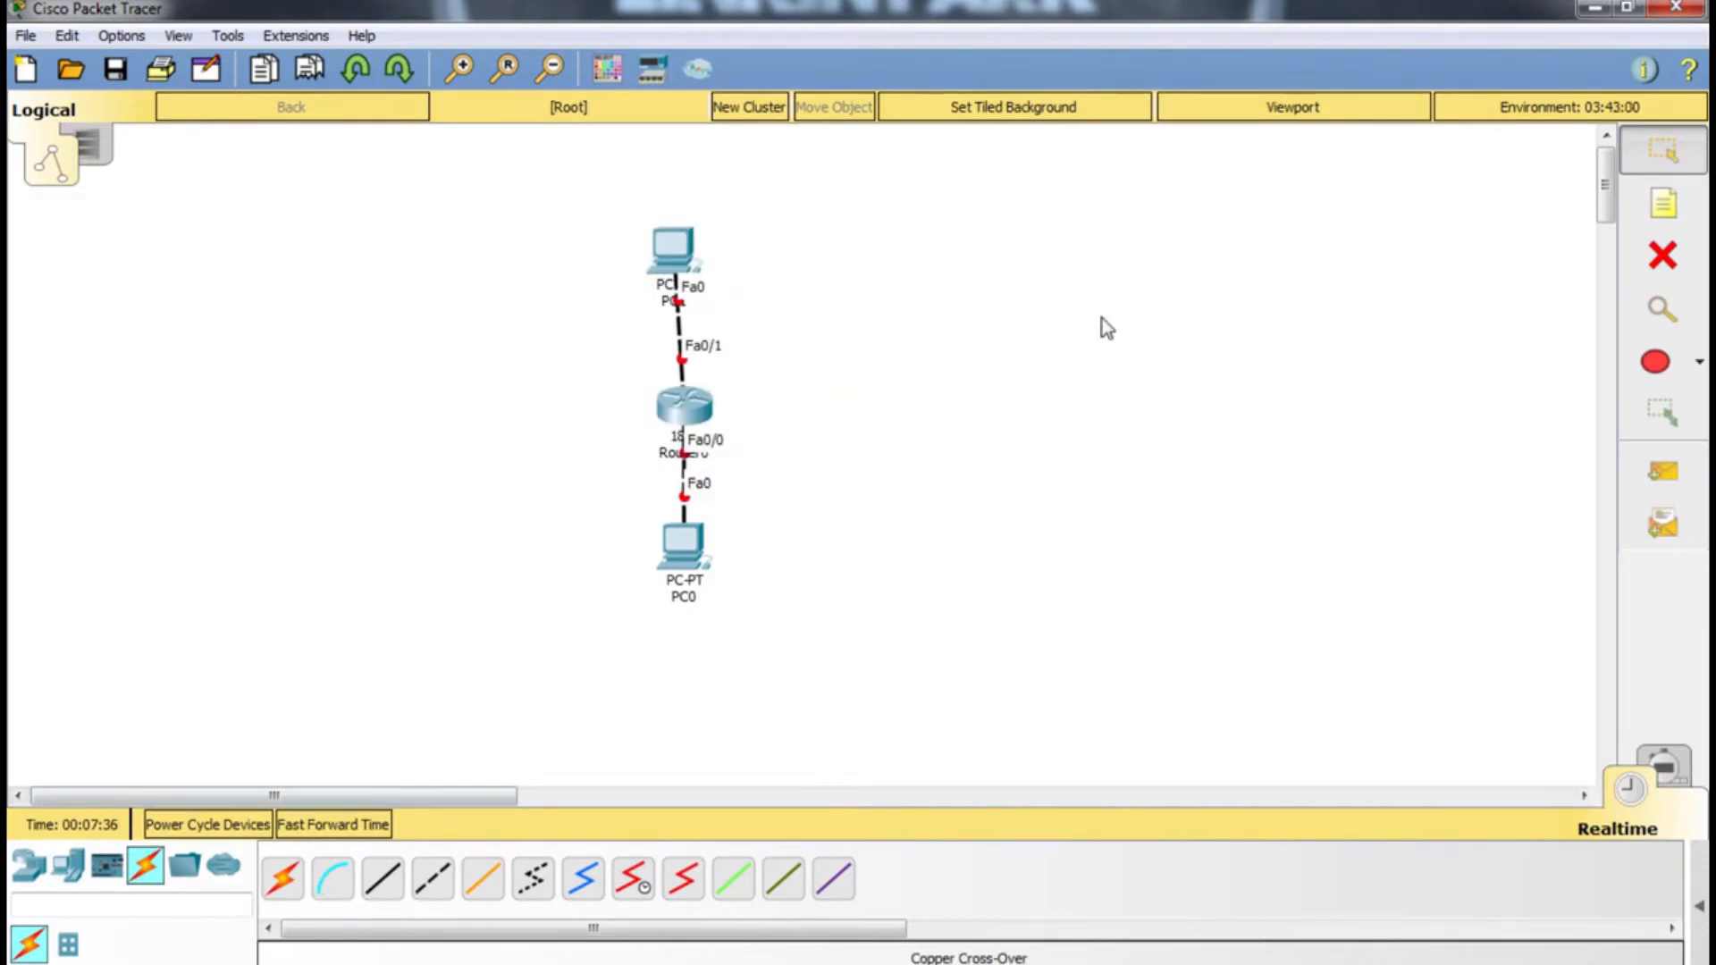
drag(672, 245, 684, 228)
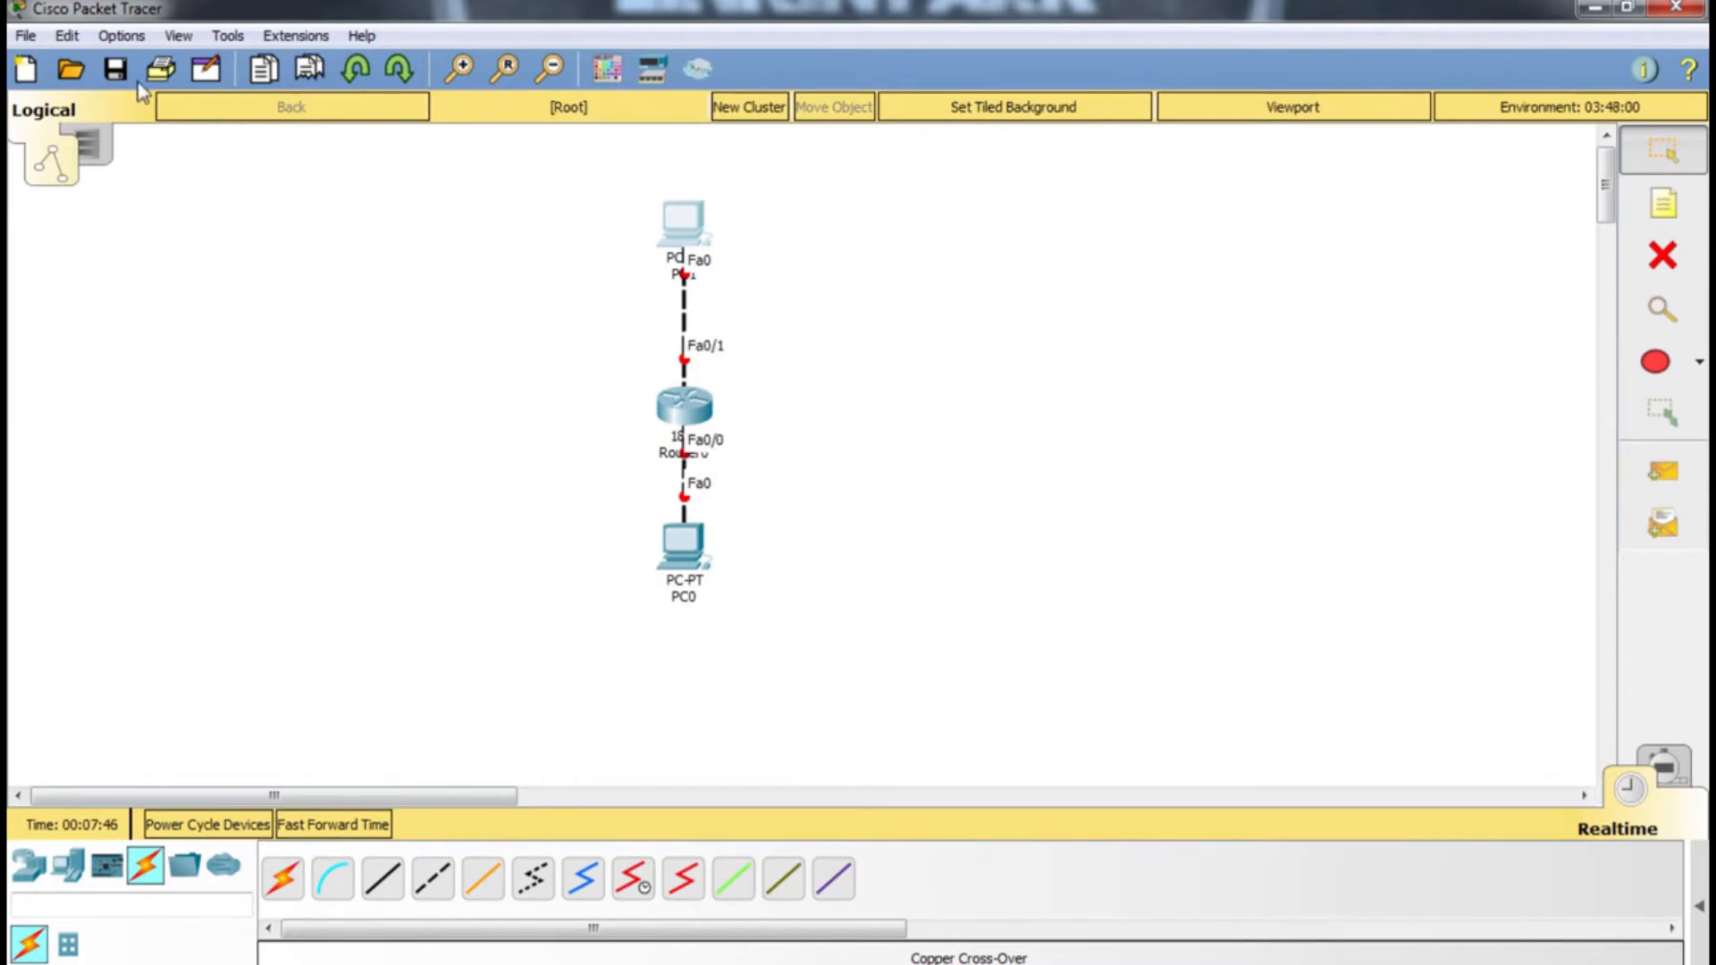
Check the interface preferences for the option that always shows port labels in the logical workspace
click(116, 35)
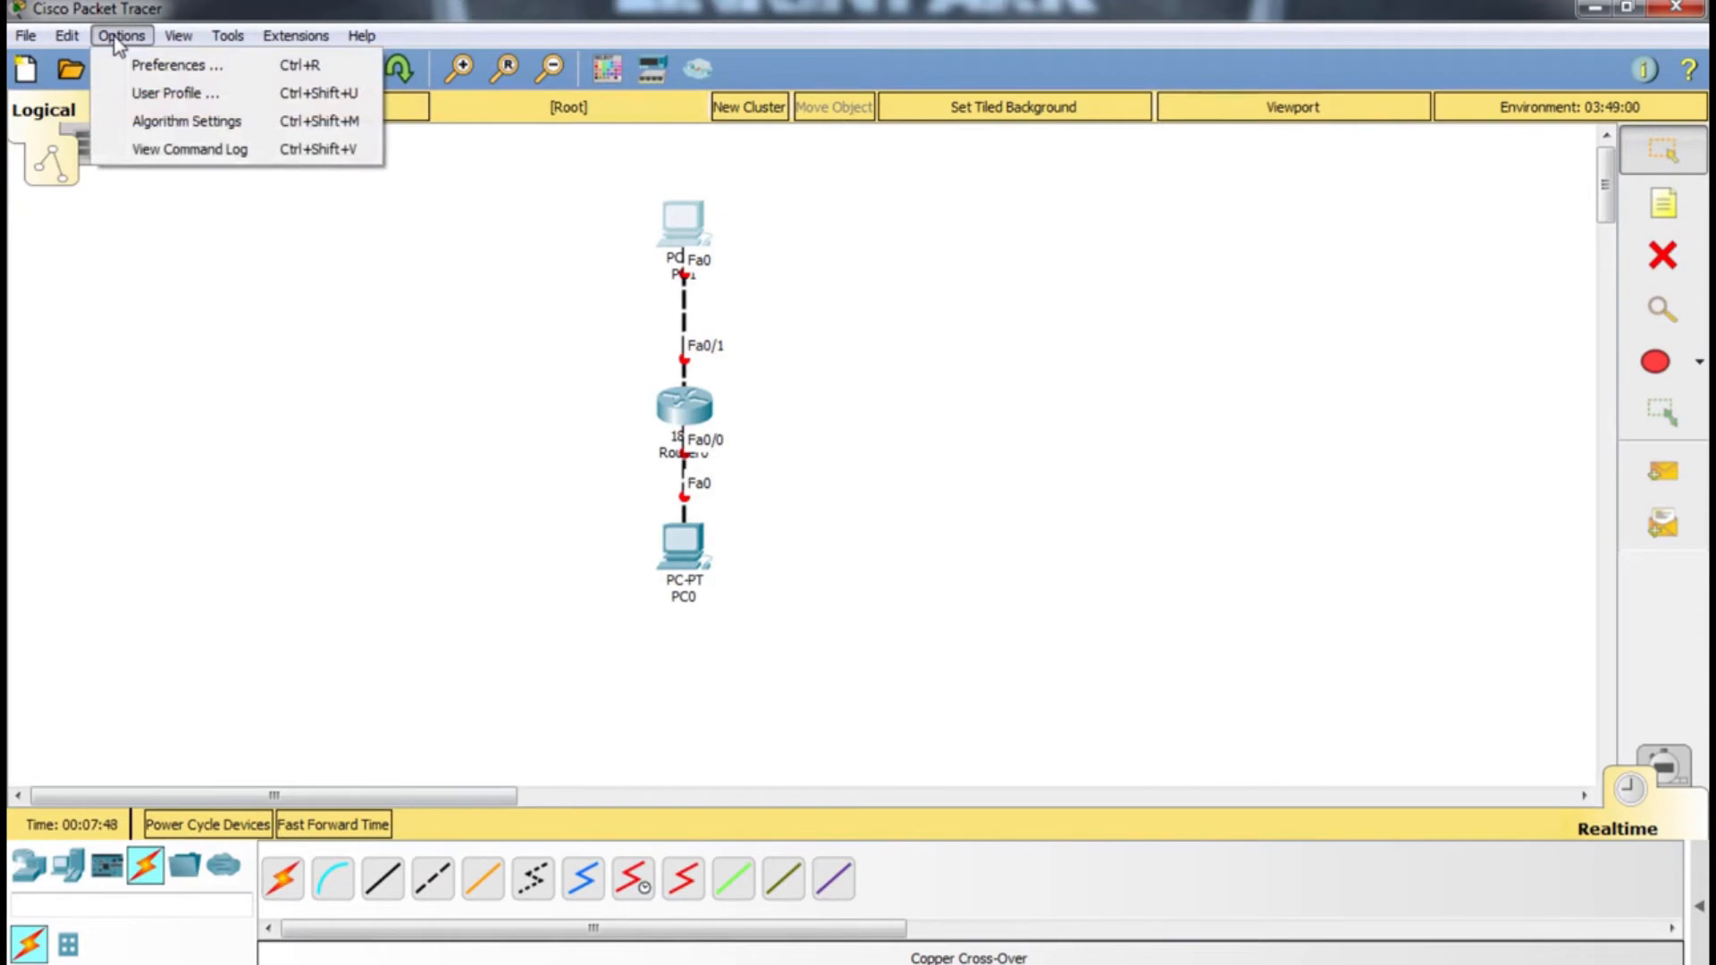
click(149, 65)
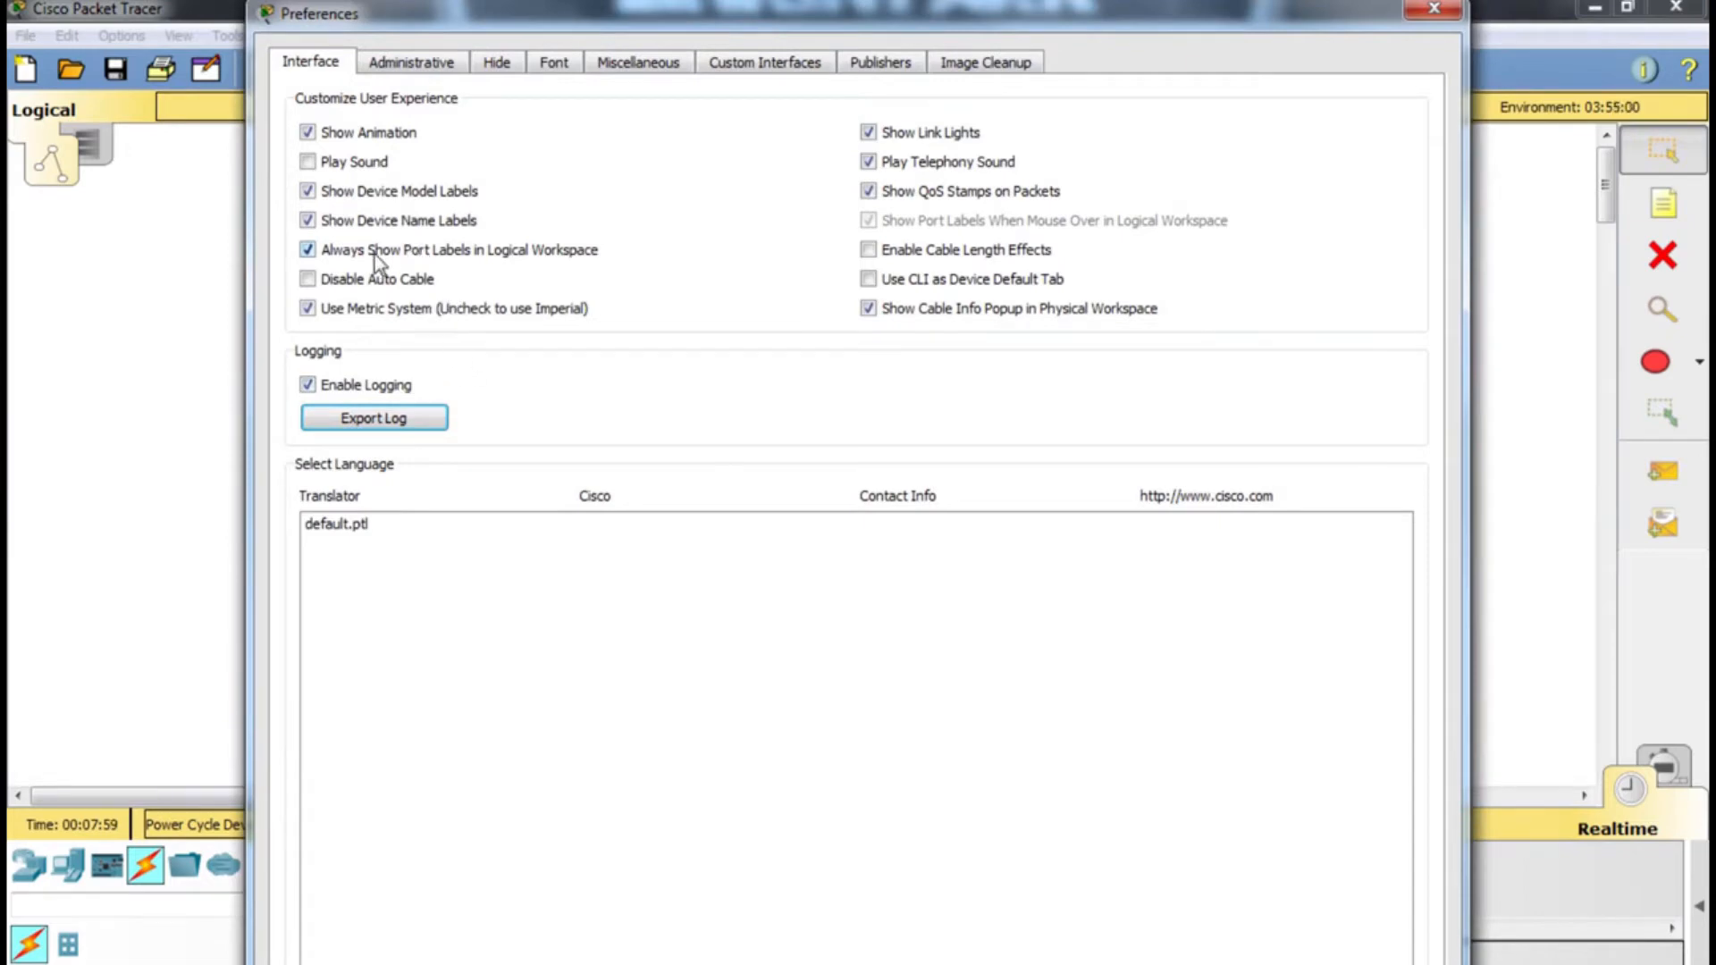
key(Escape)
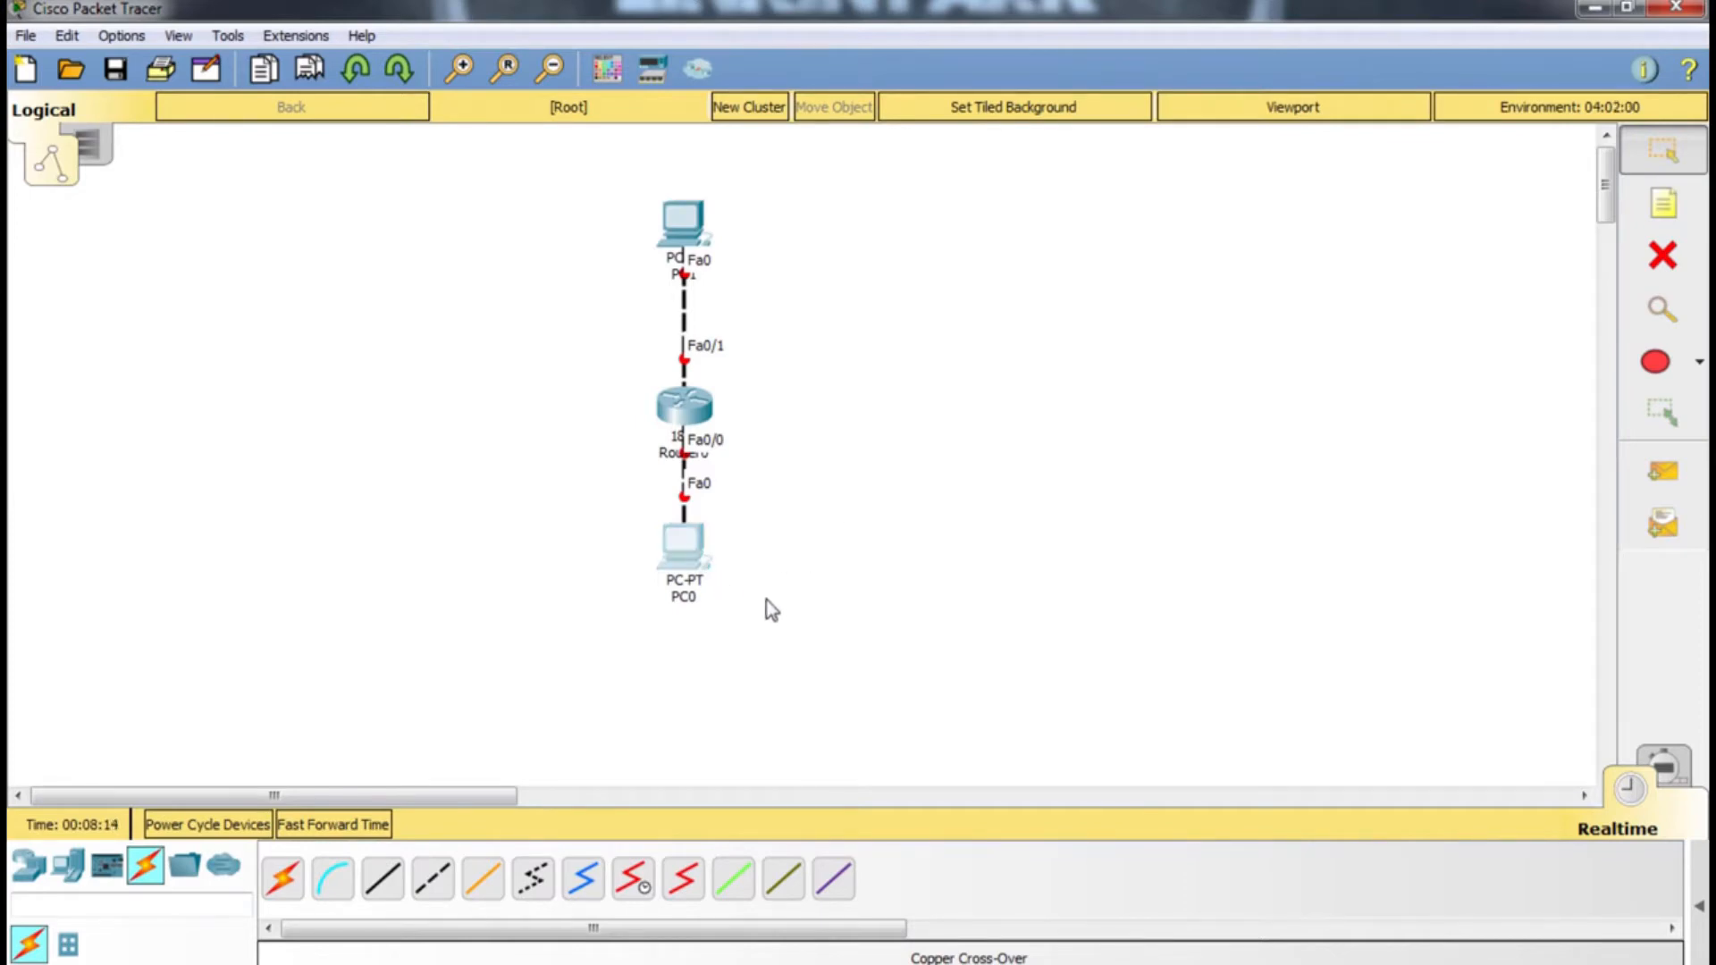
Assign the static IP address 192.168.1.1 to PC0's FastEthernet0 interface and fill in its subnet mask
click(715, 568)
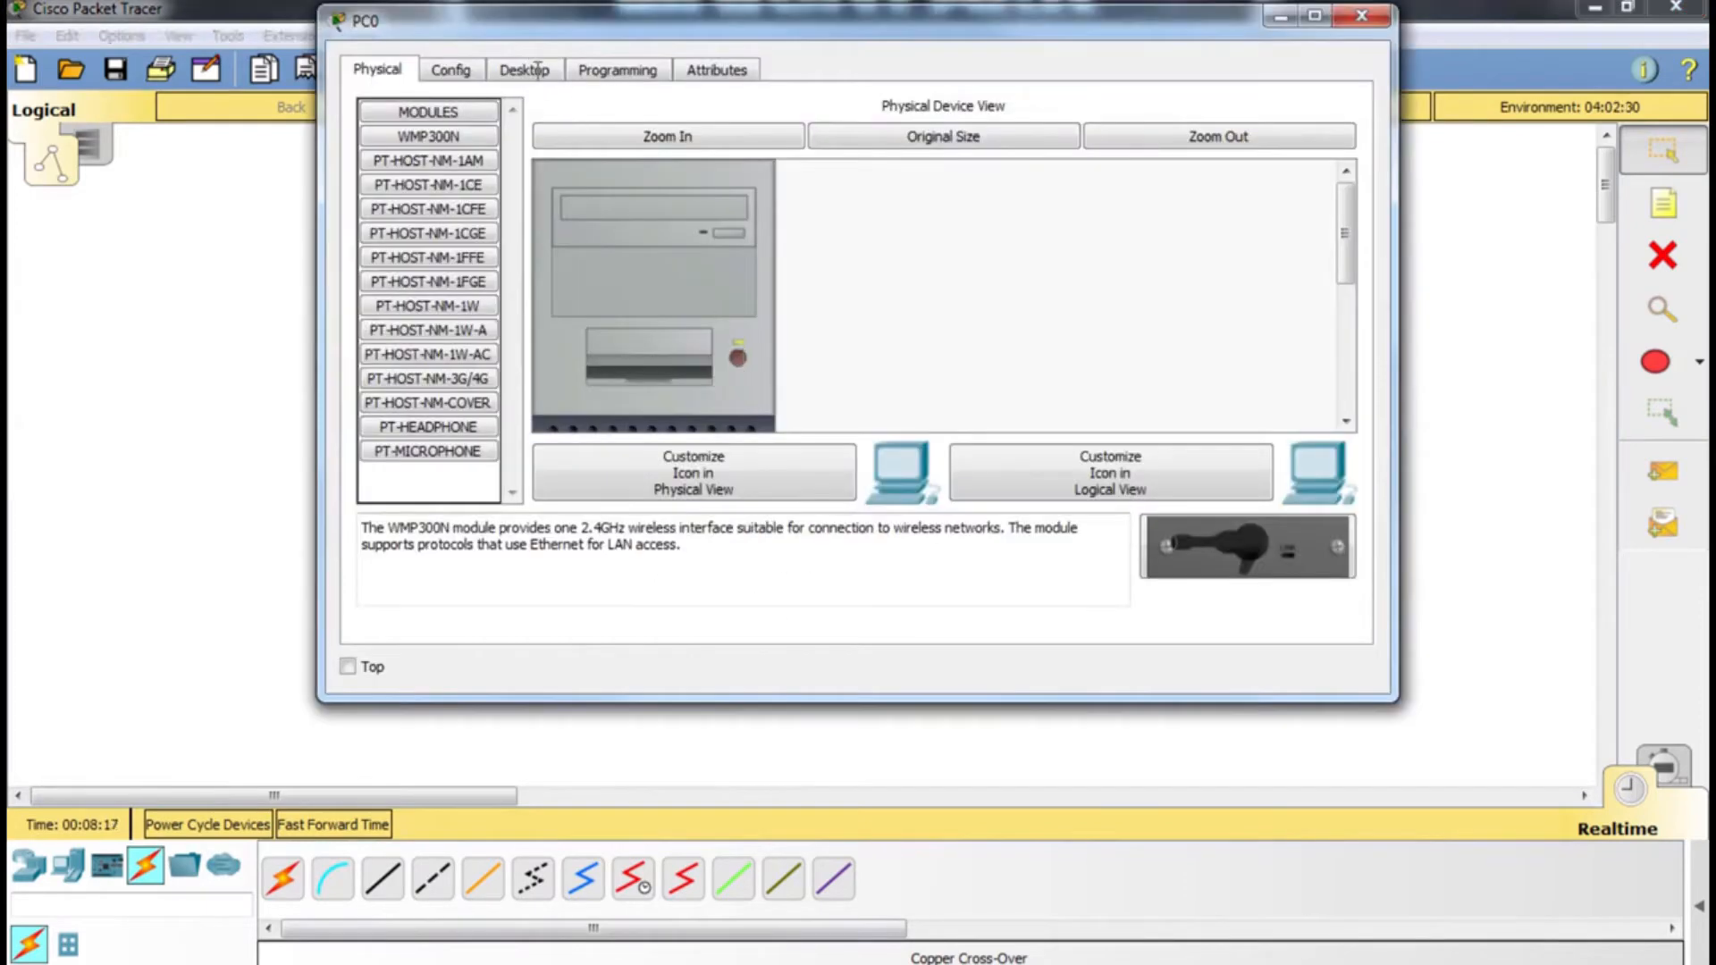
click(451, 70)
click(1019, 306)
text(192.168.1.1)
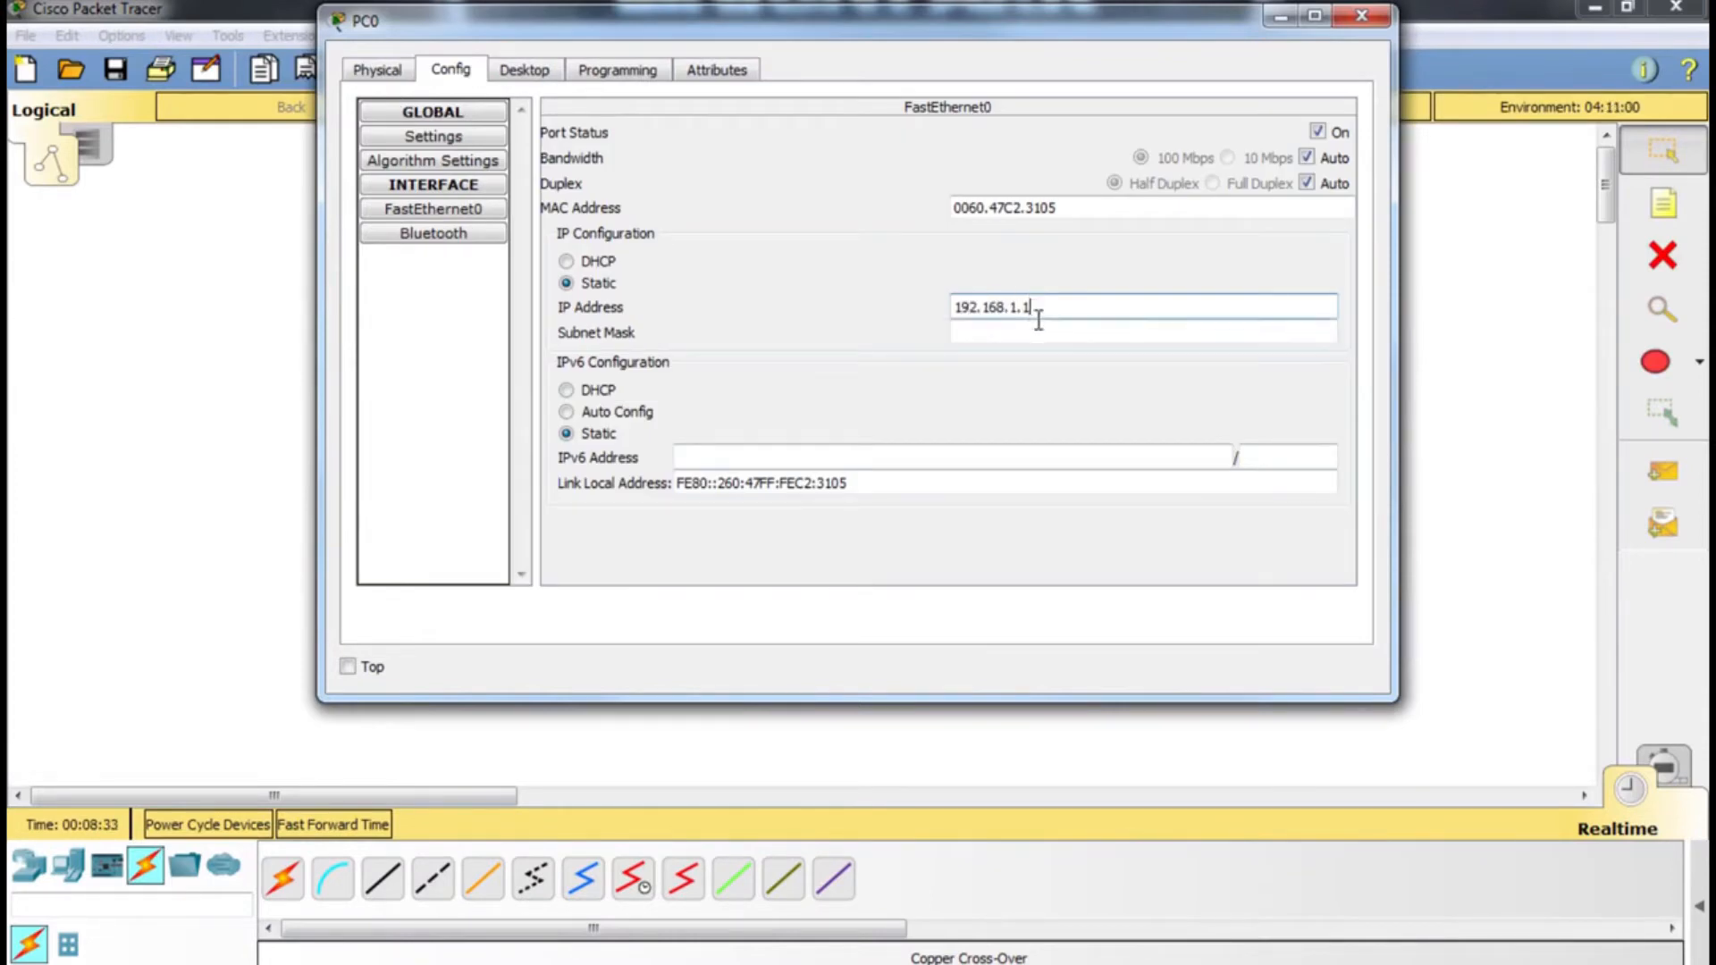
key(Tab)
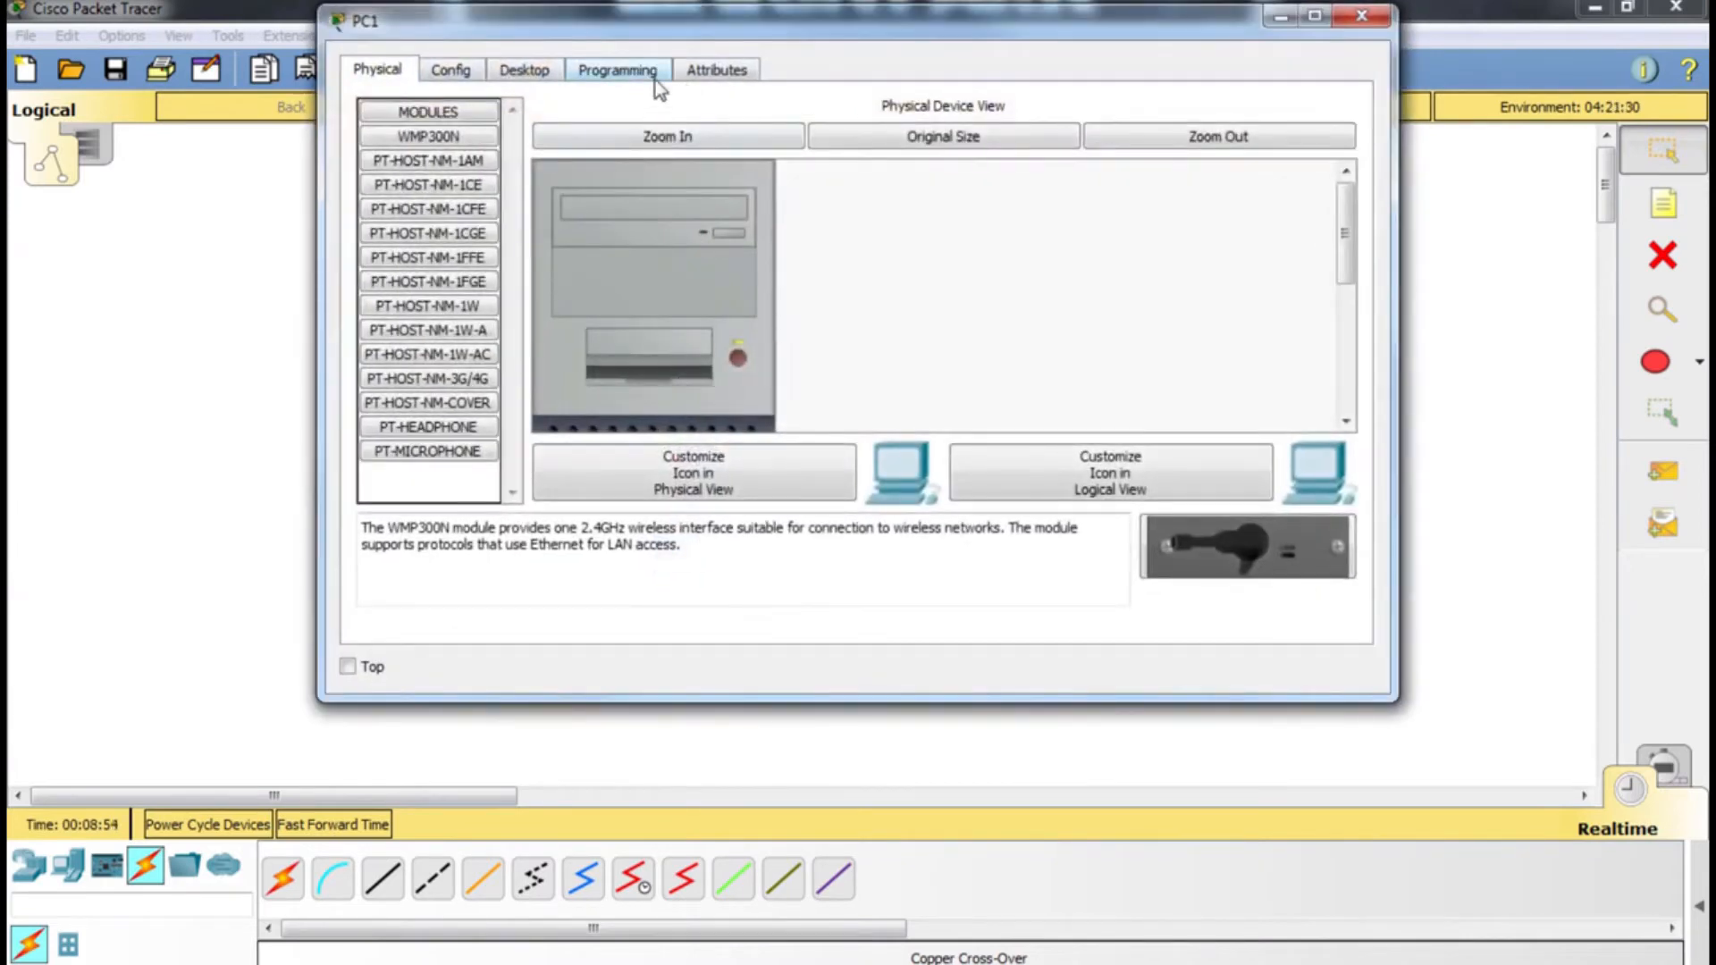
Assign the static IP address 192.168.2.1 to PC1's FastEthernet0 interface, fill in its subnet mask and close the PC's window
click(545, 71)
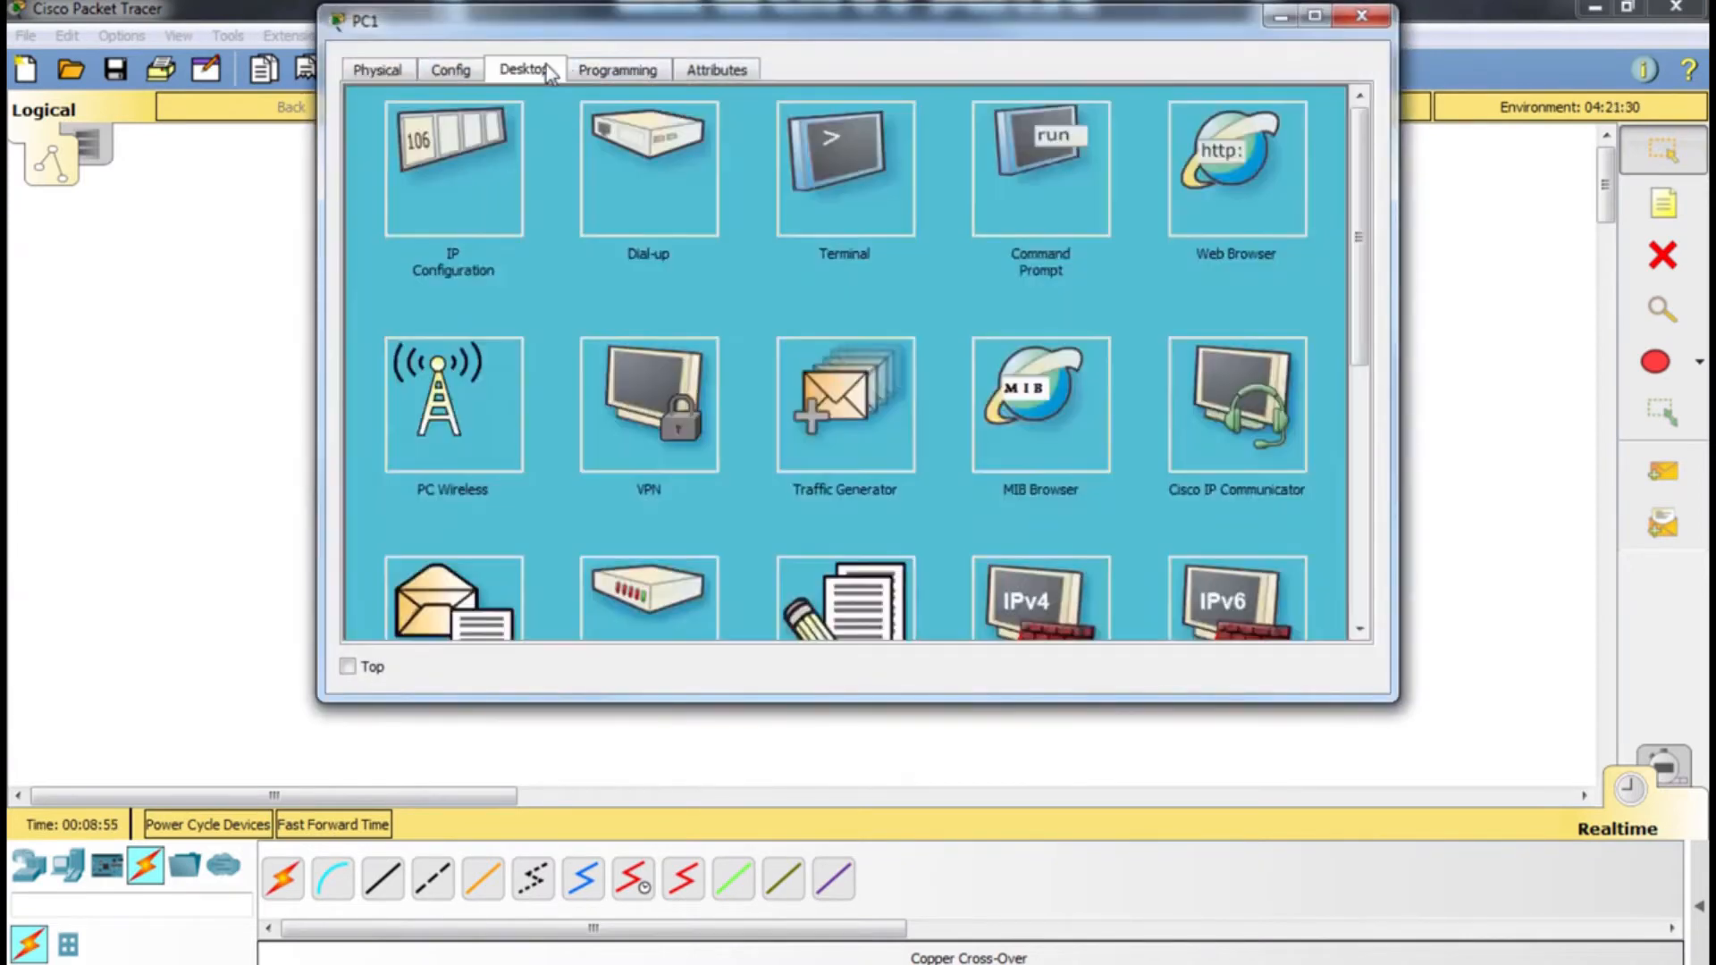
click(987, 188)
click(454, 70)
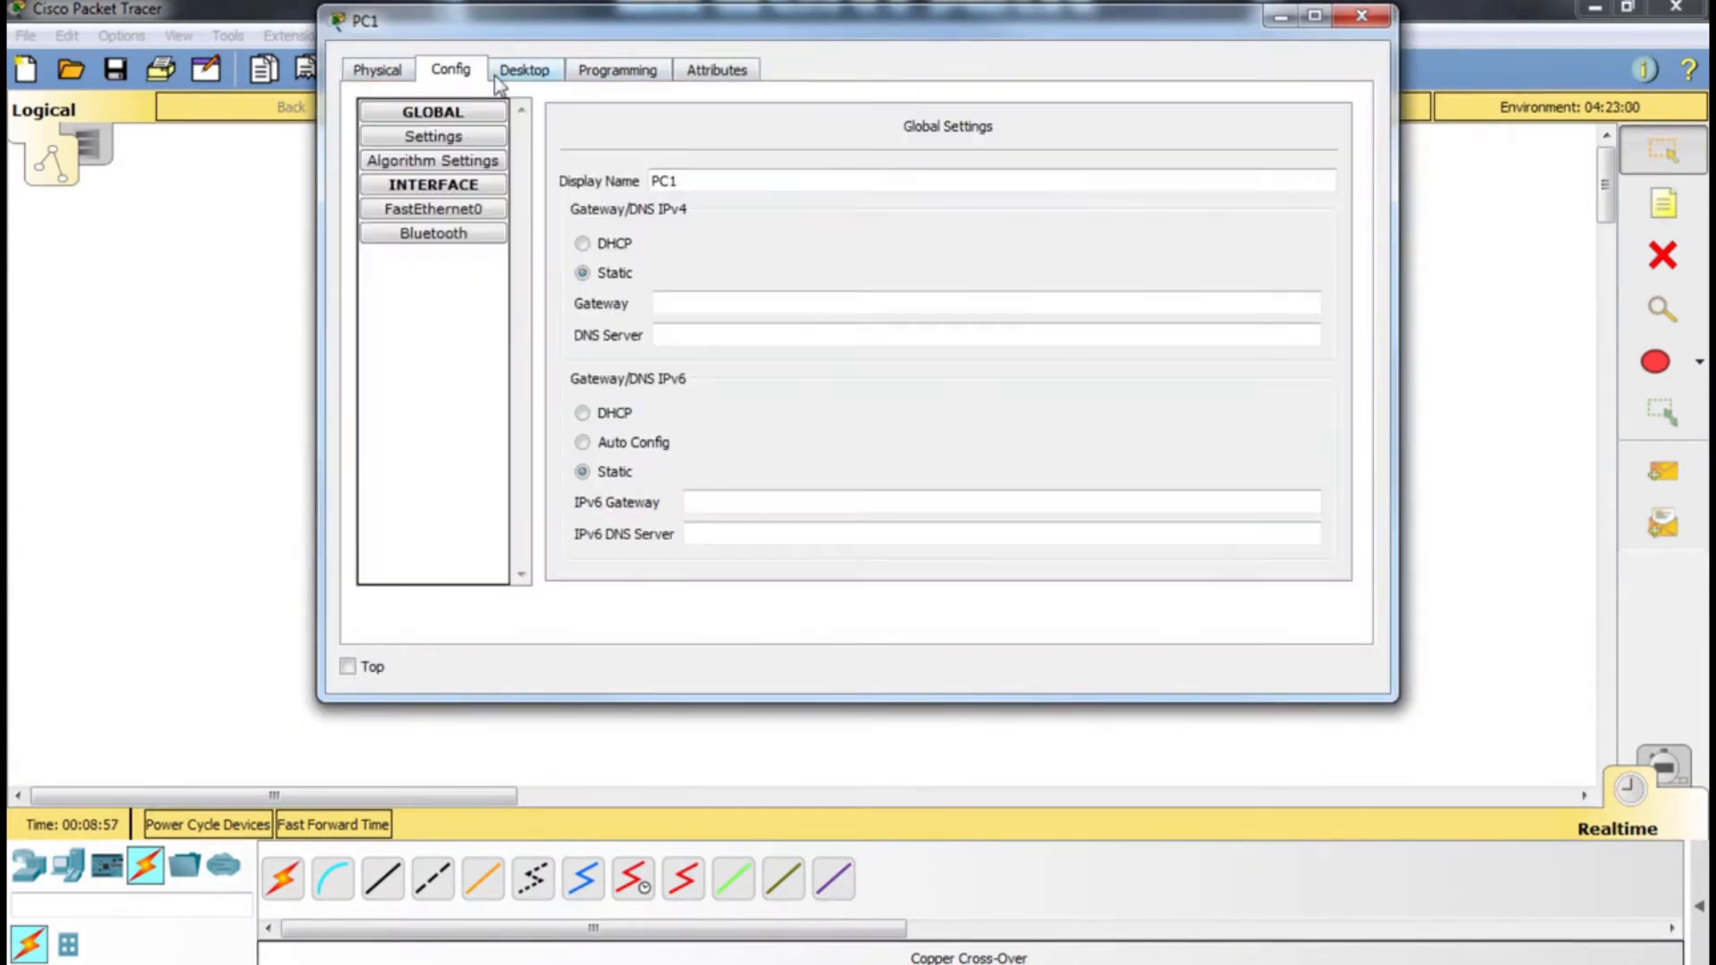
click(433, 209)
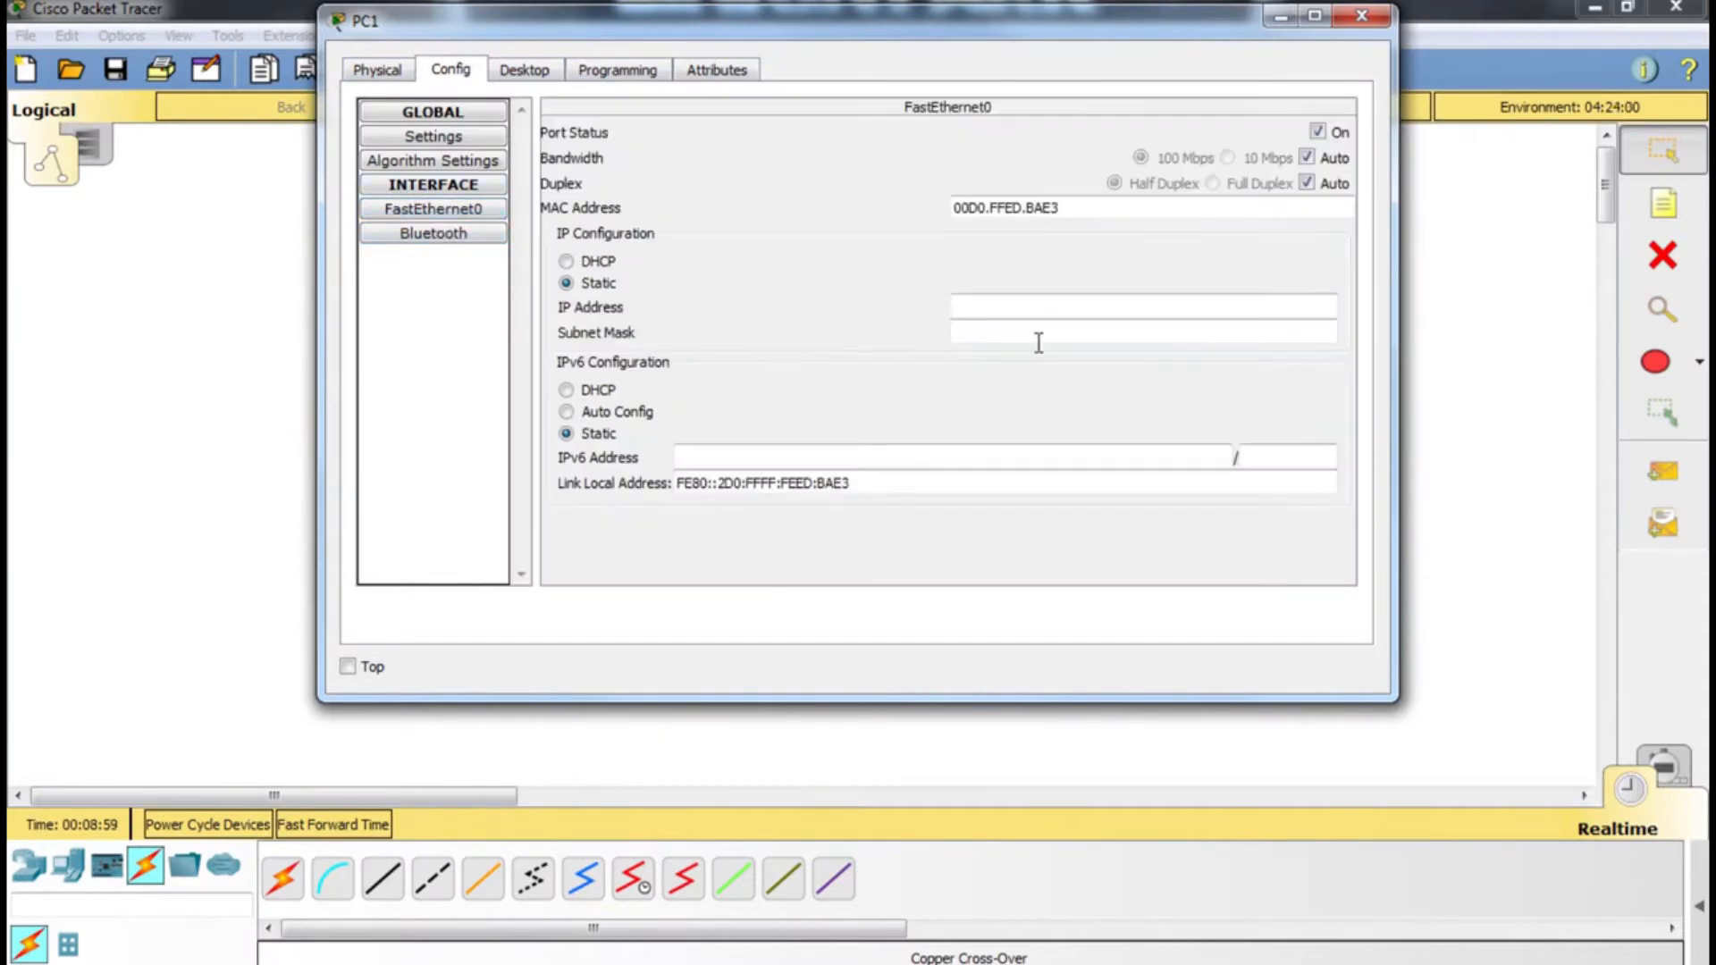
click(1036, 307)
text(192.168.2.1)
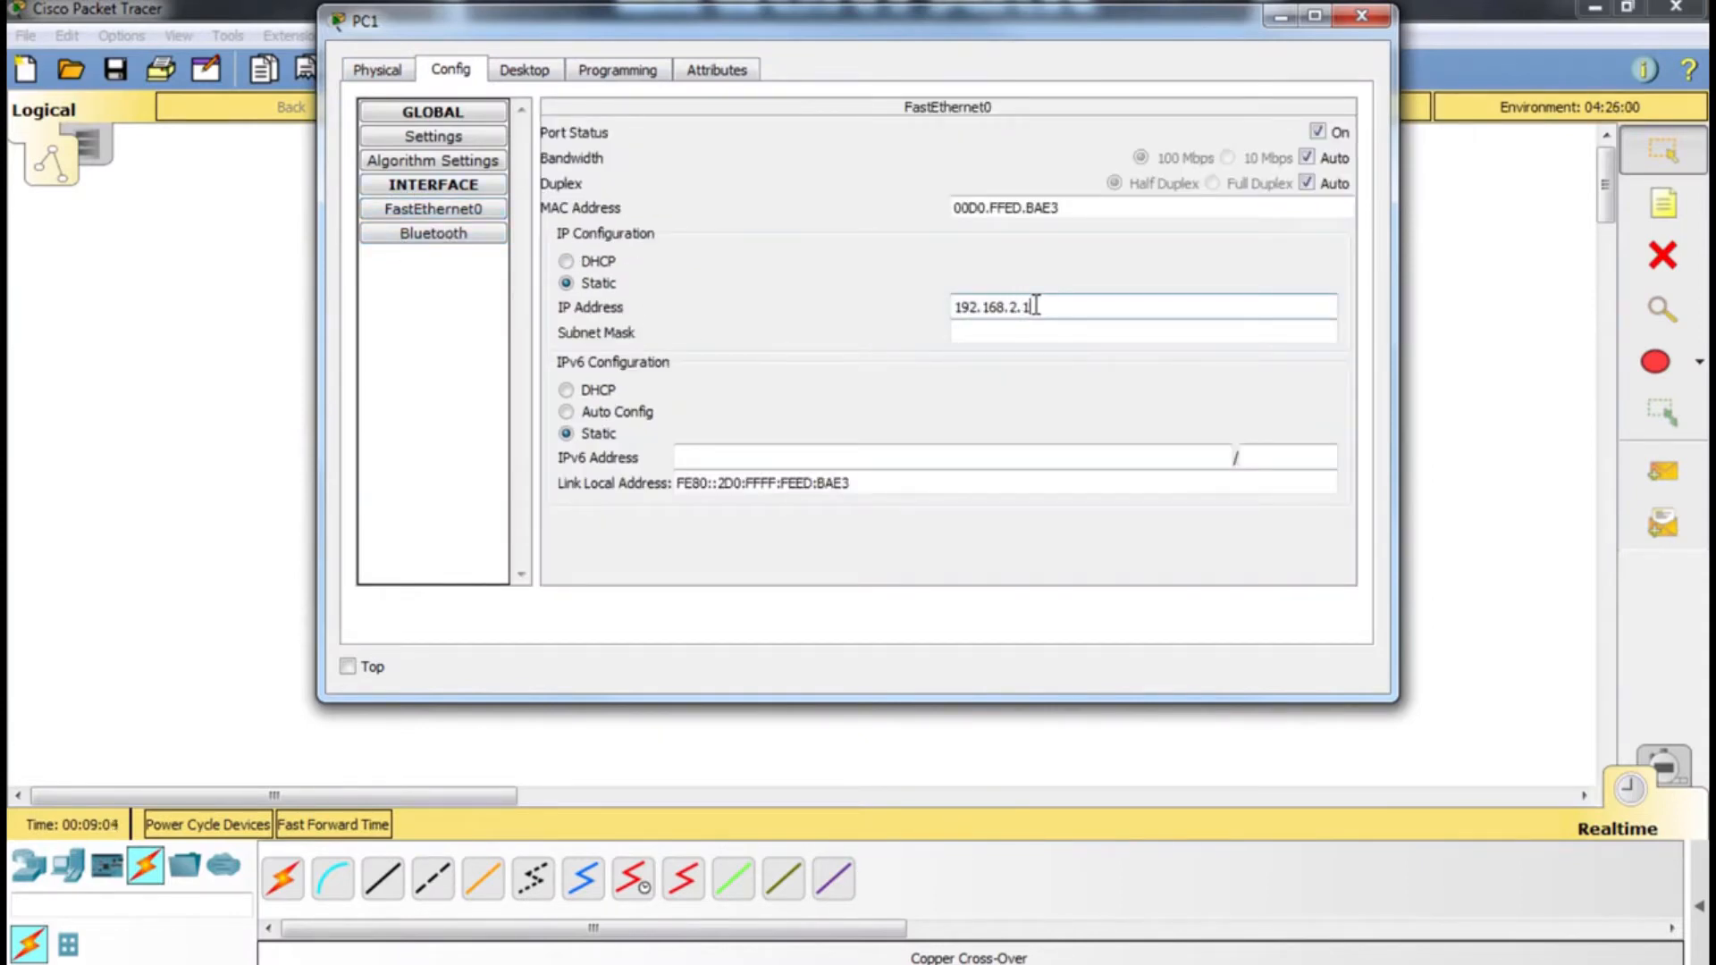
click(1058, 335)
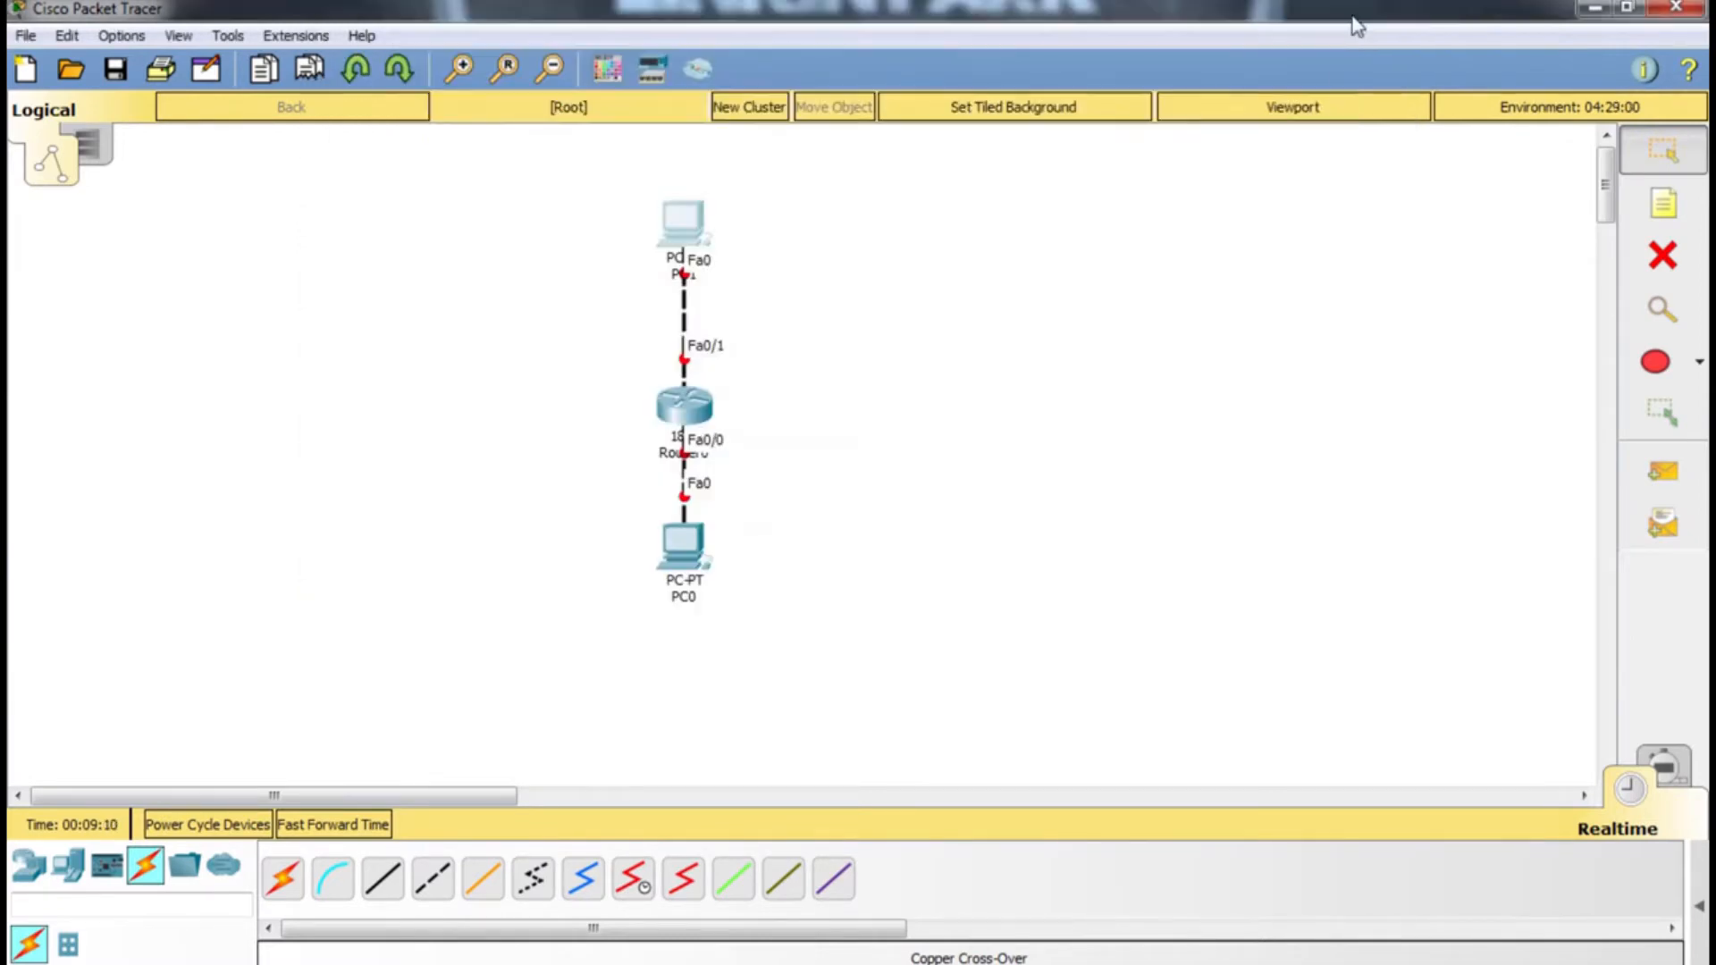
click(1361, 16)
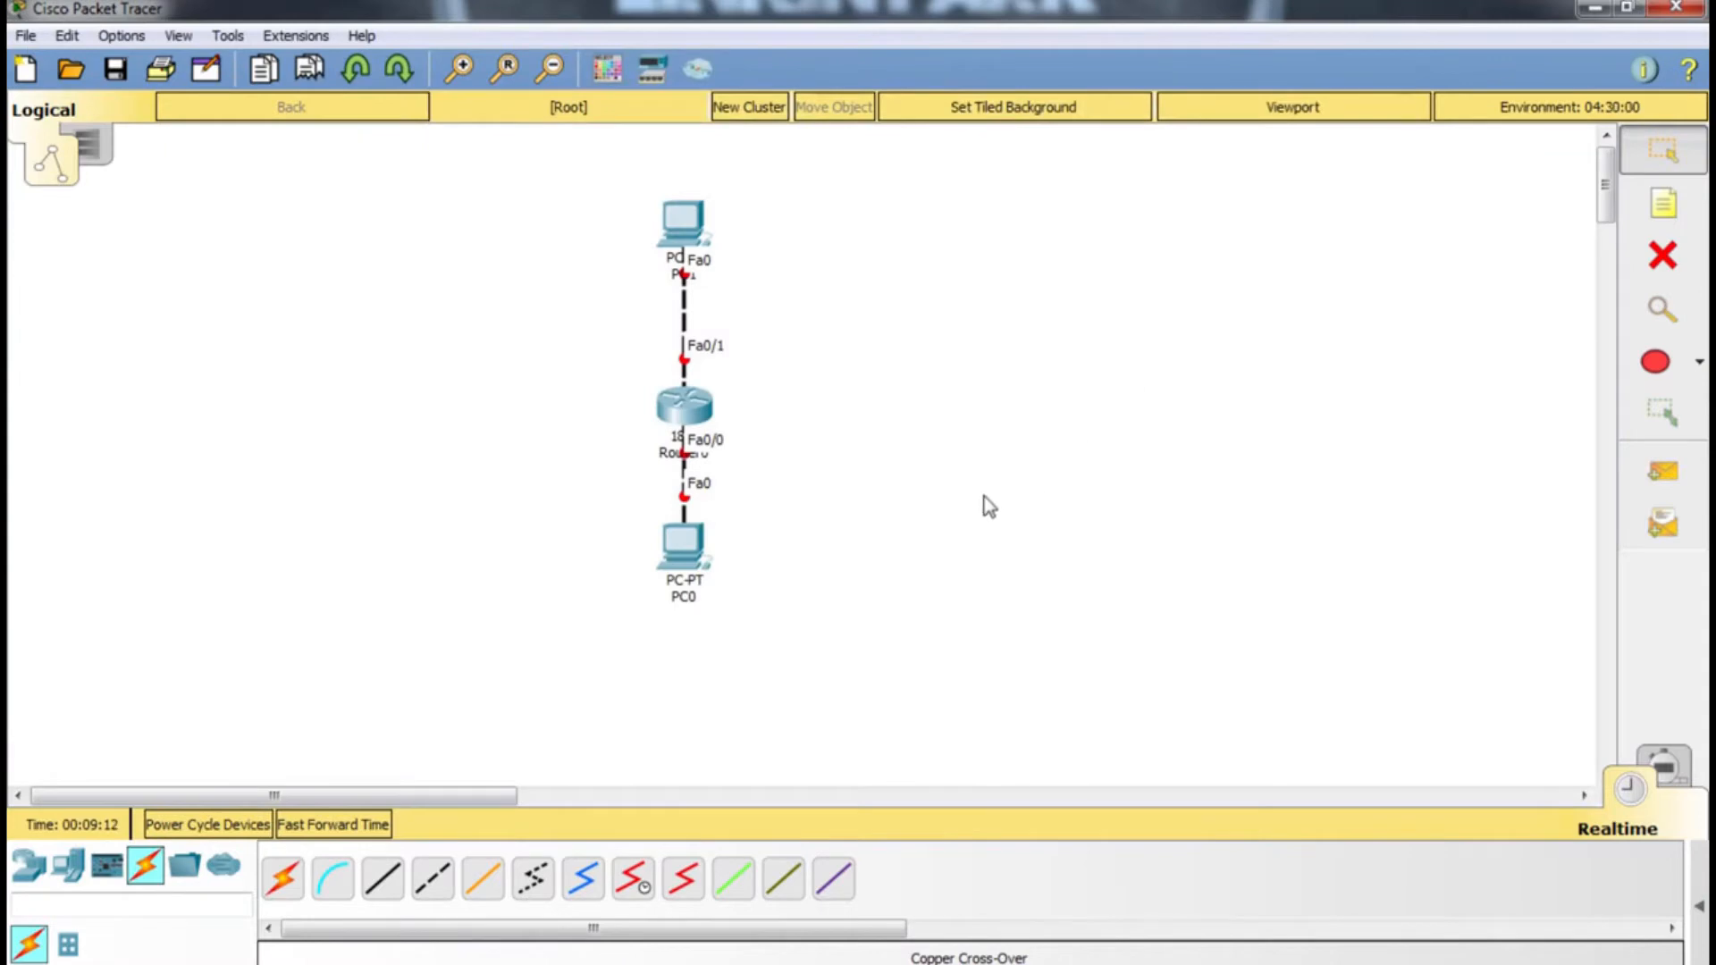
Open Router0's command line and enter global configuration mode with en and conf t
click(701, 418)
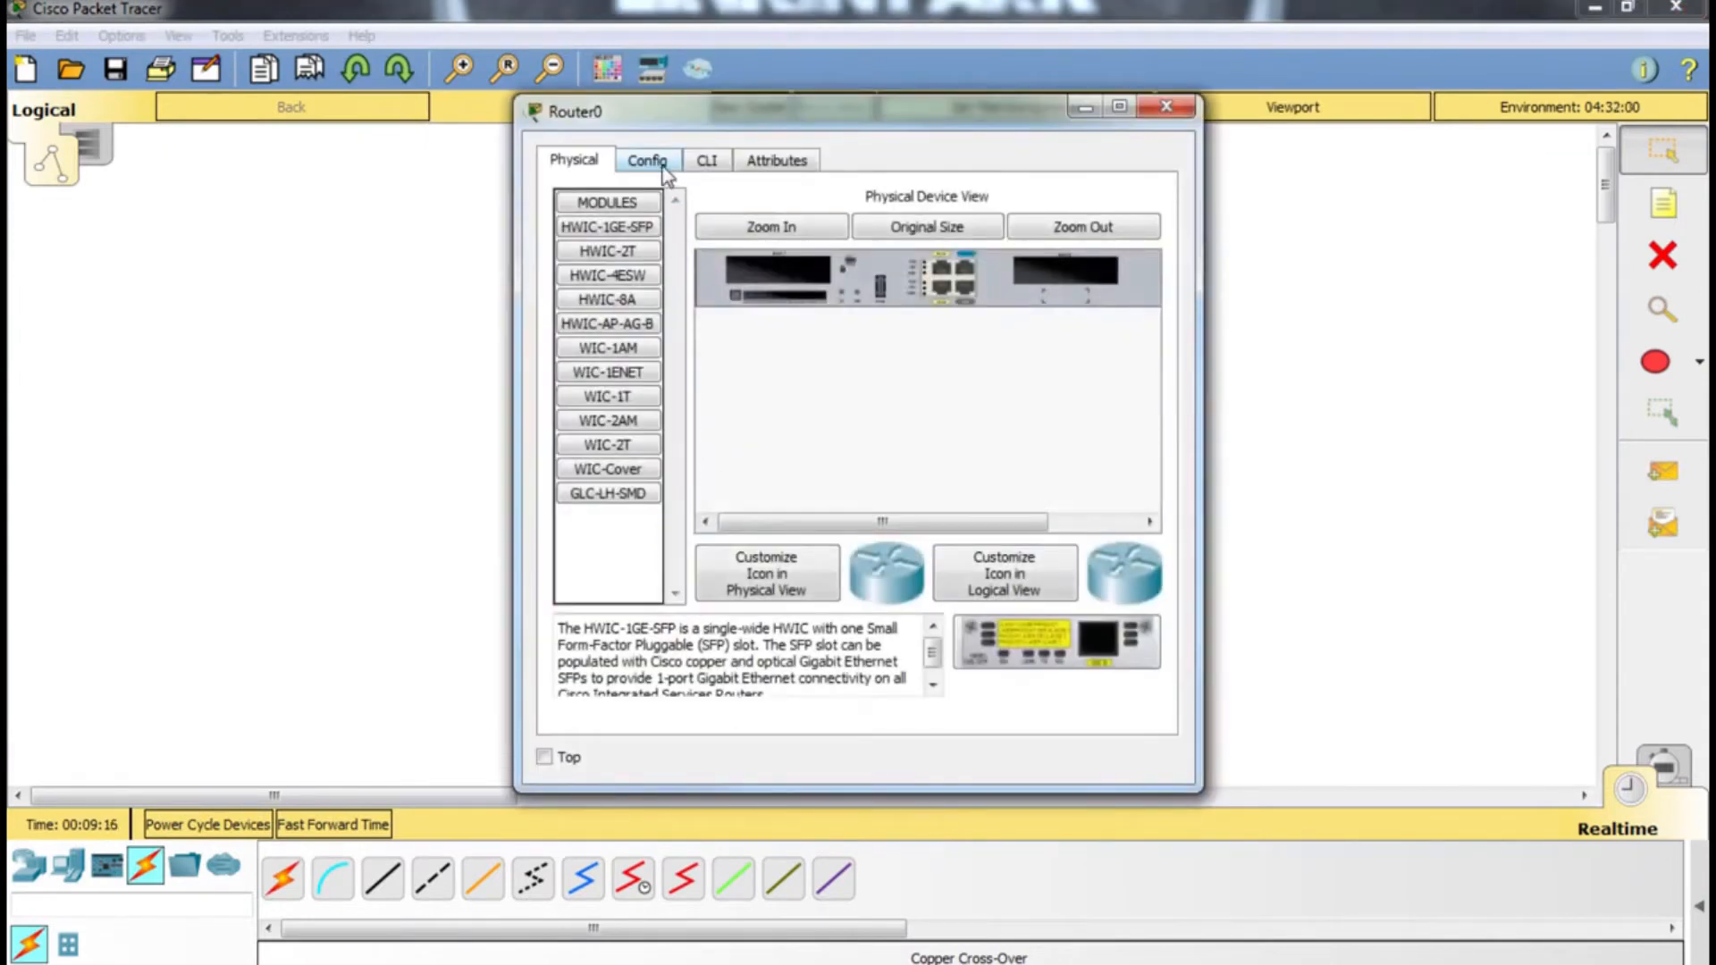
click(663, 168)
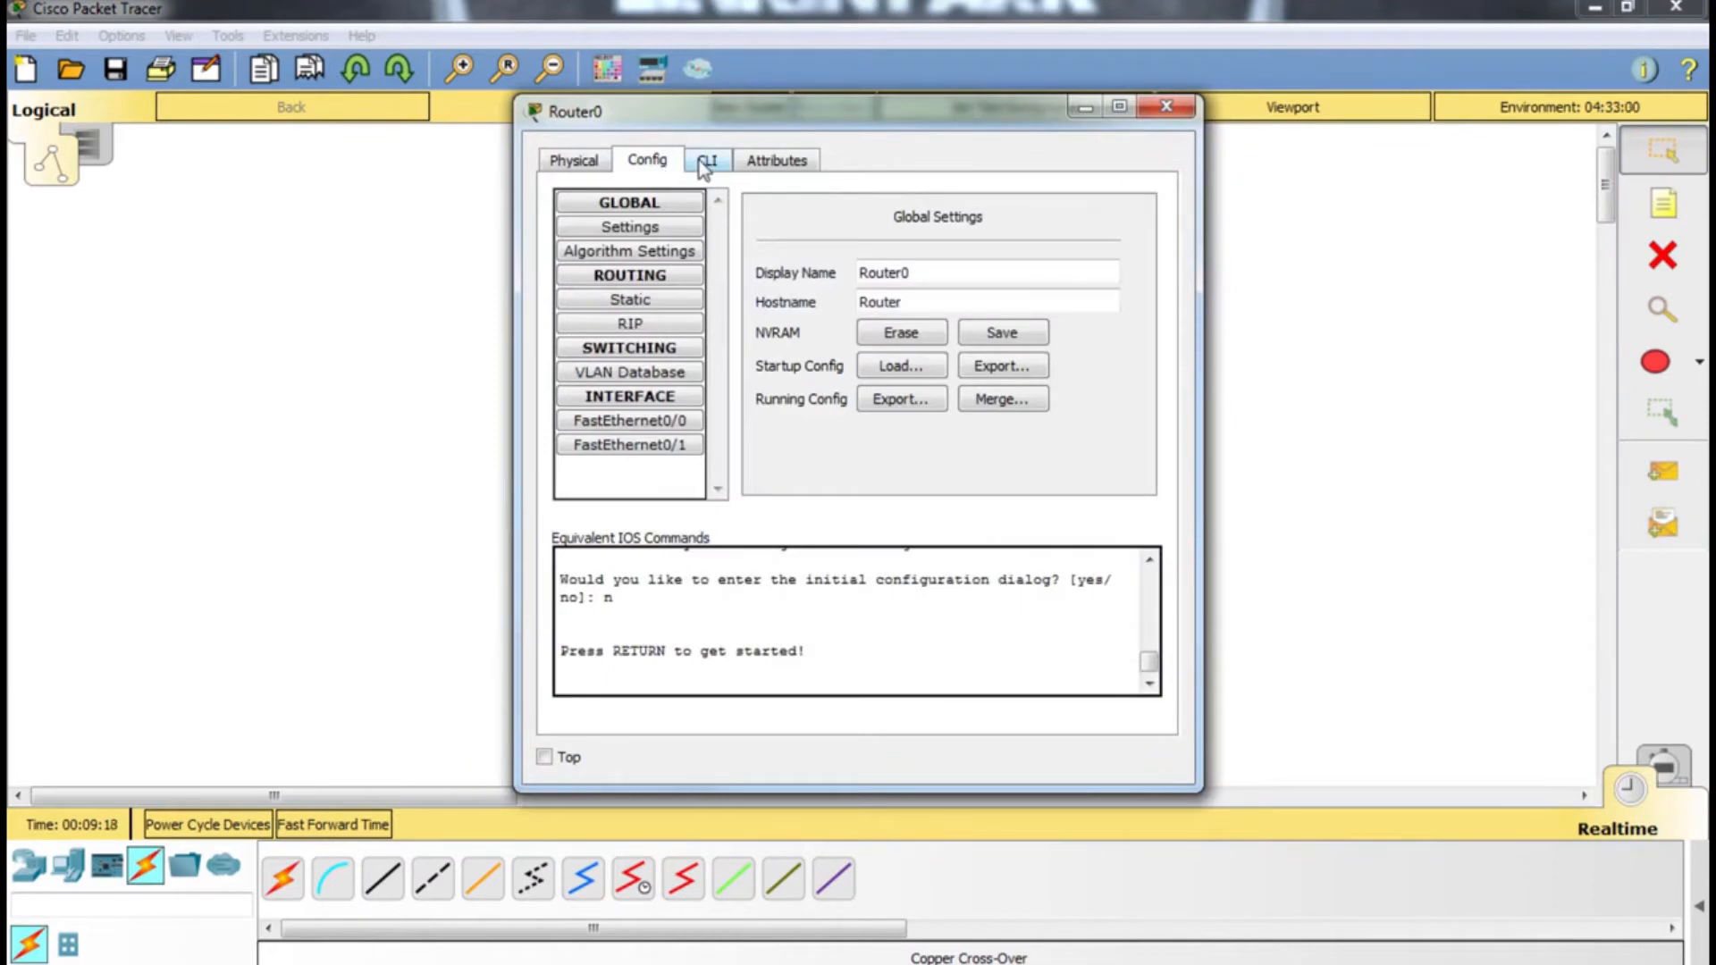
click(704, 166)
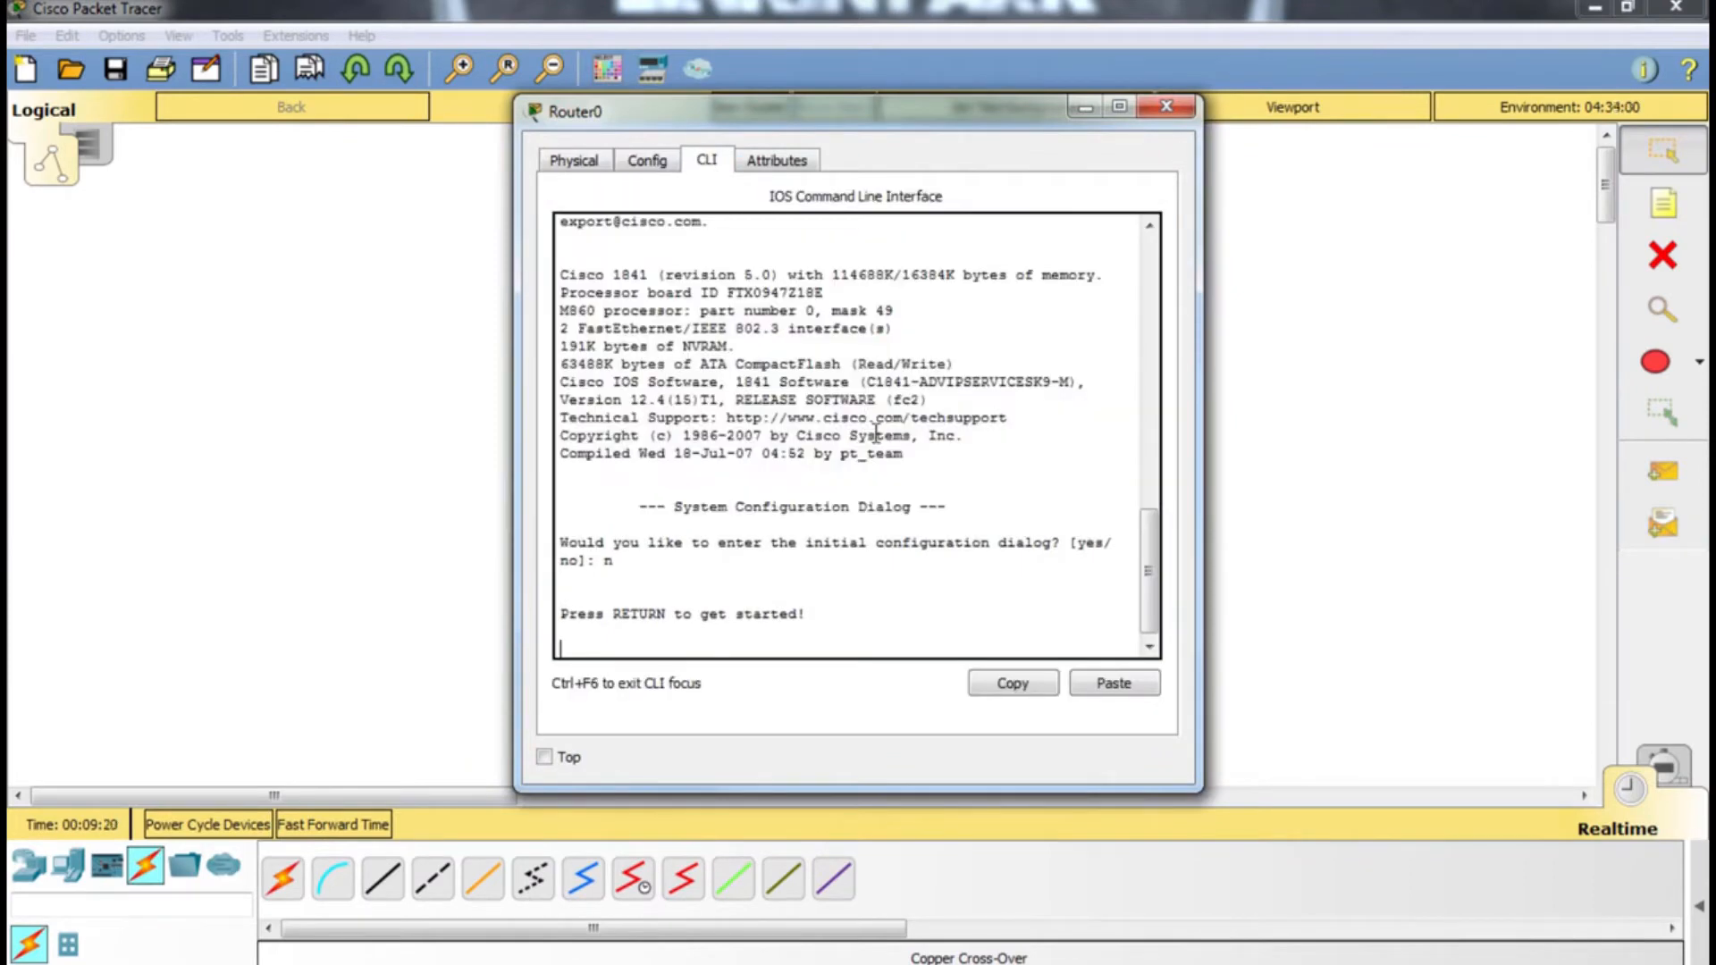
key(Return)
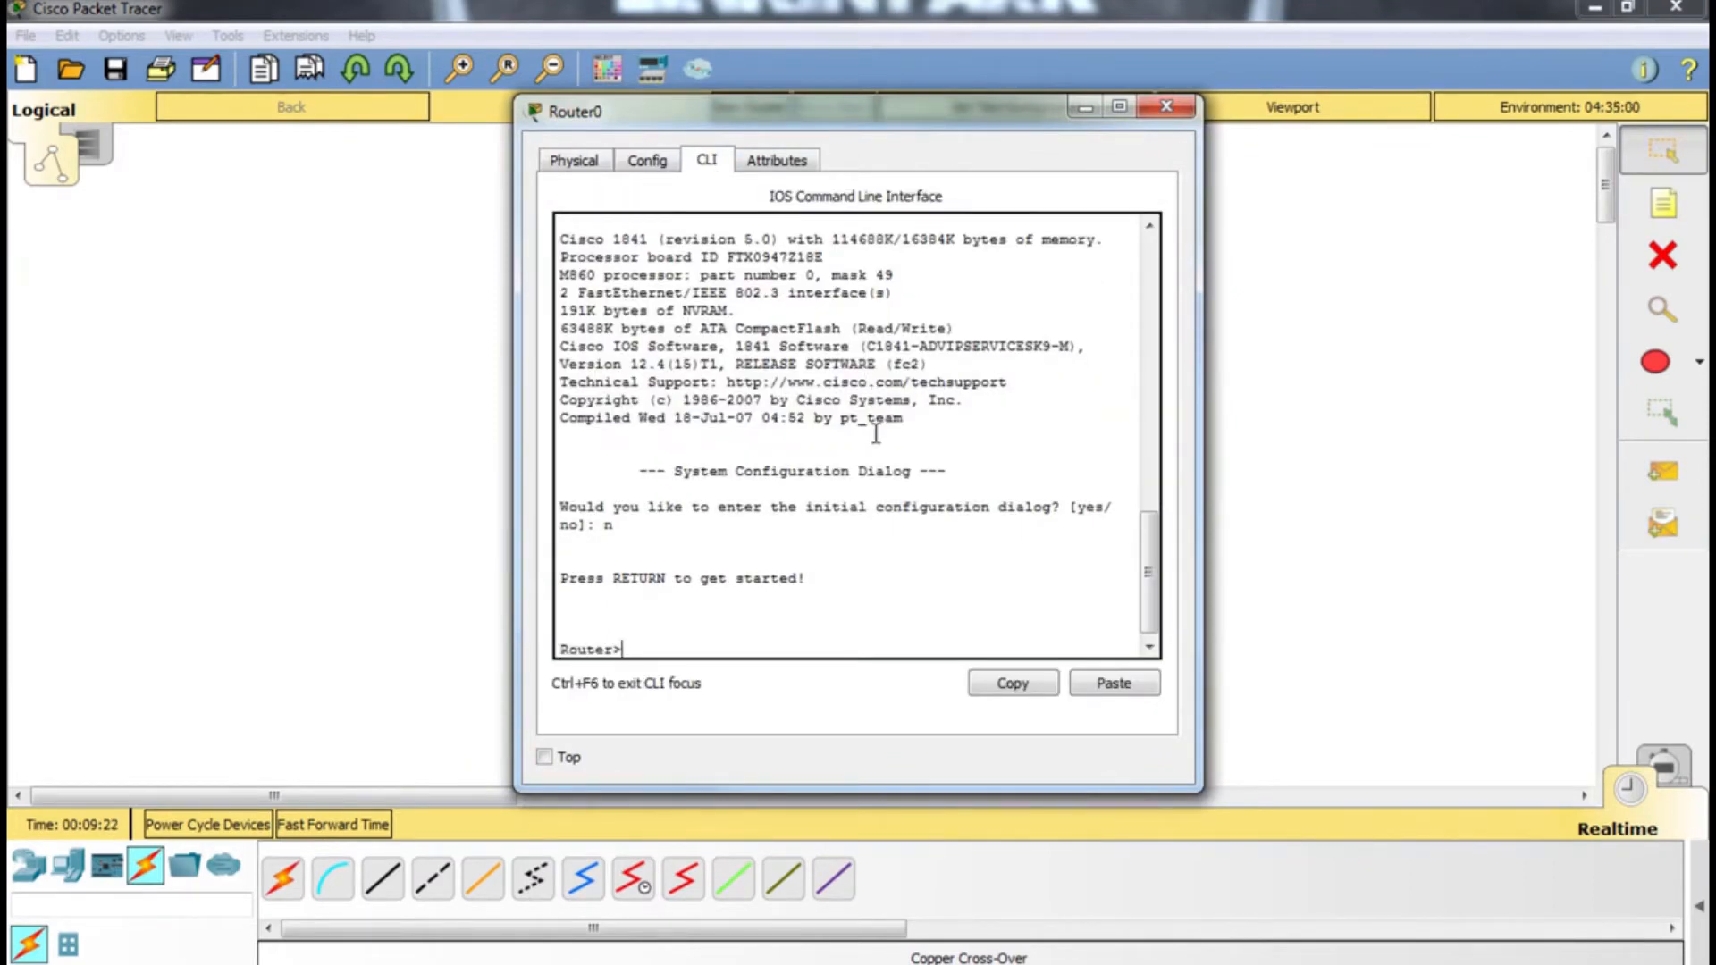
text(en)
key(Return)
text(conf t)
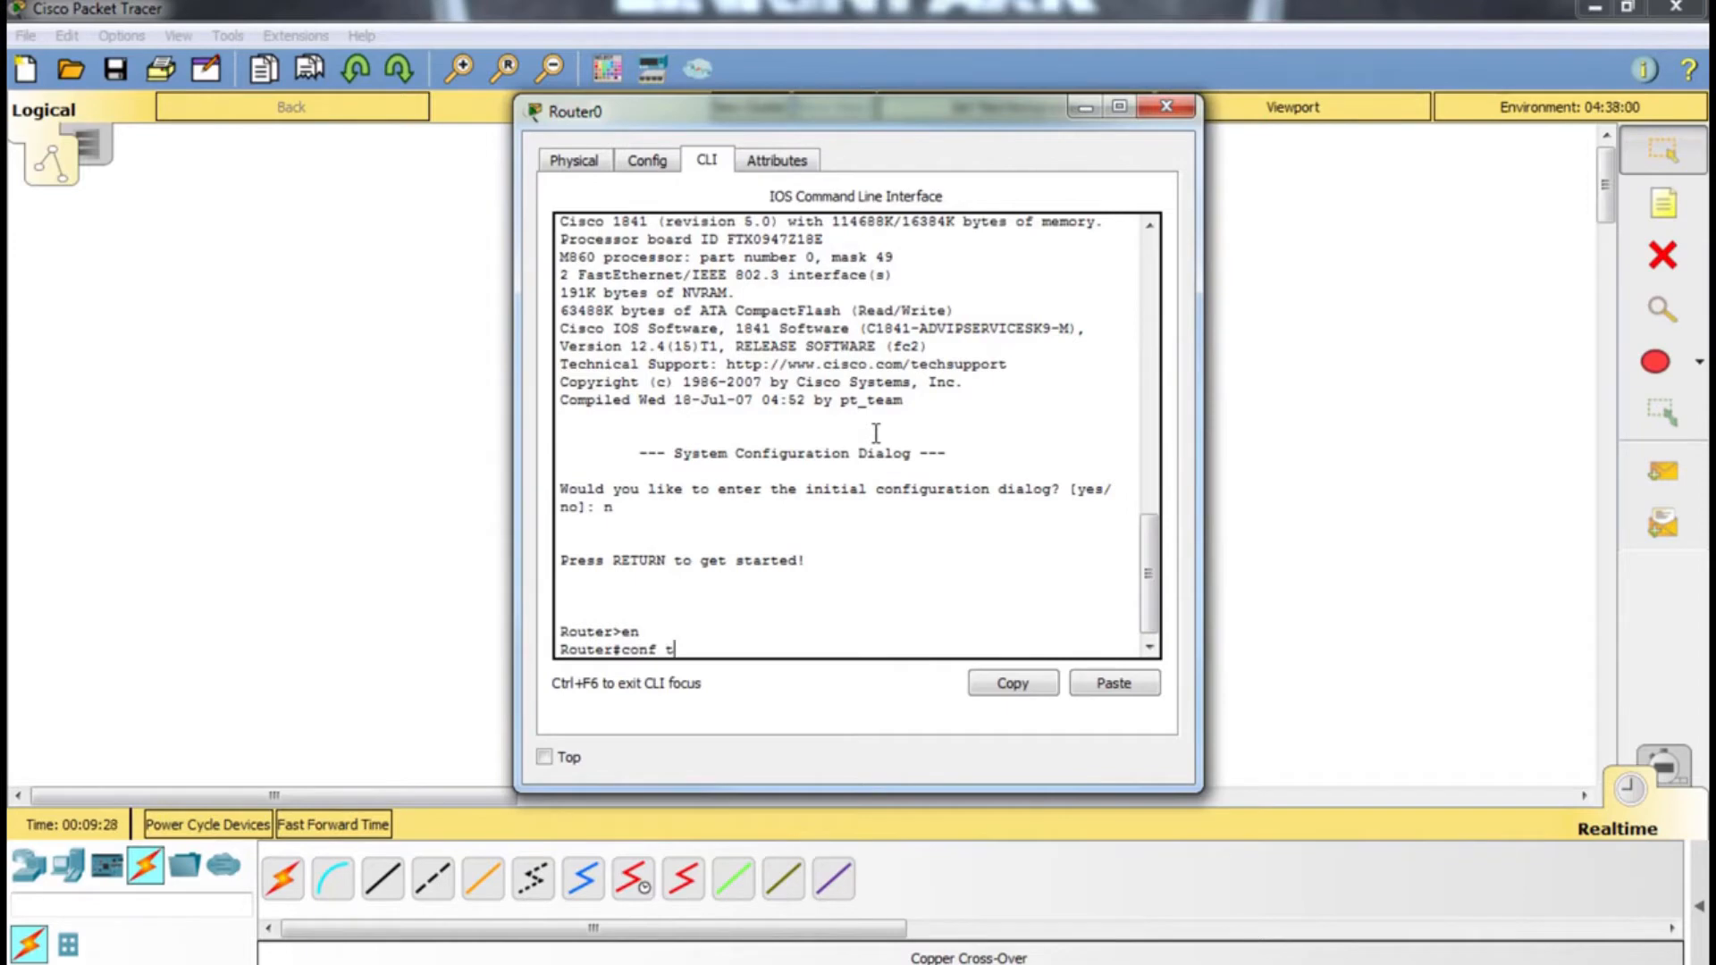
key(Return)
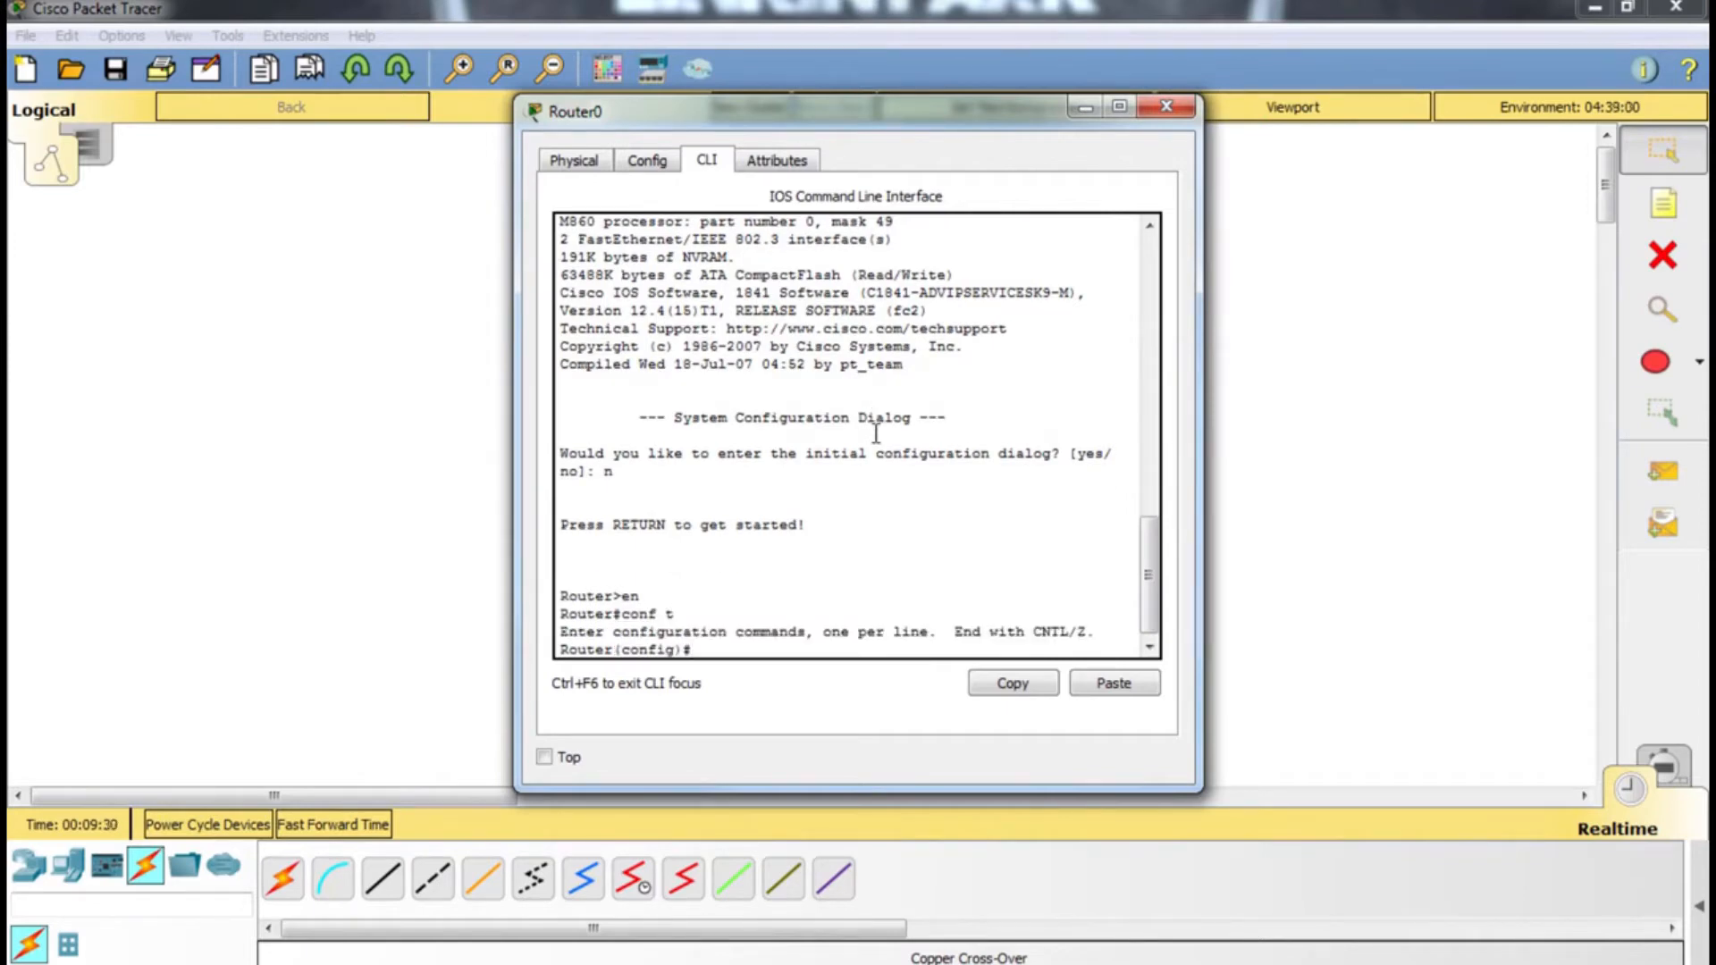
Enter interface configuration mode for FastEthernet 0/0 on Router0
text(int F)
key(Tab)
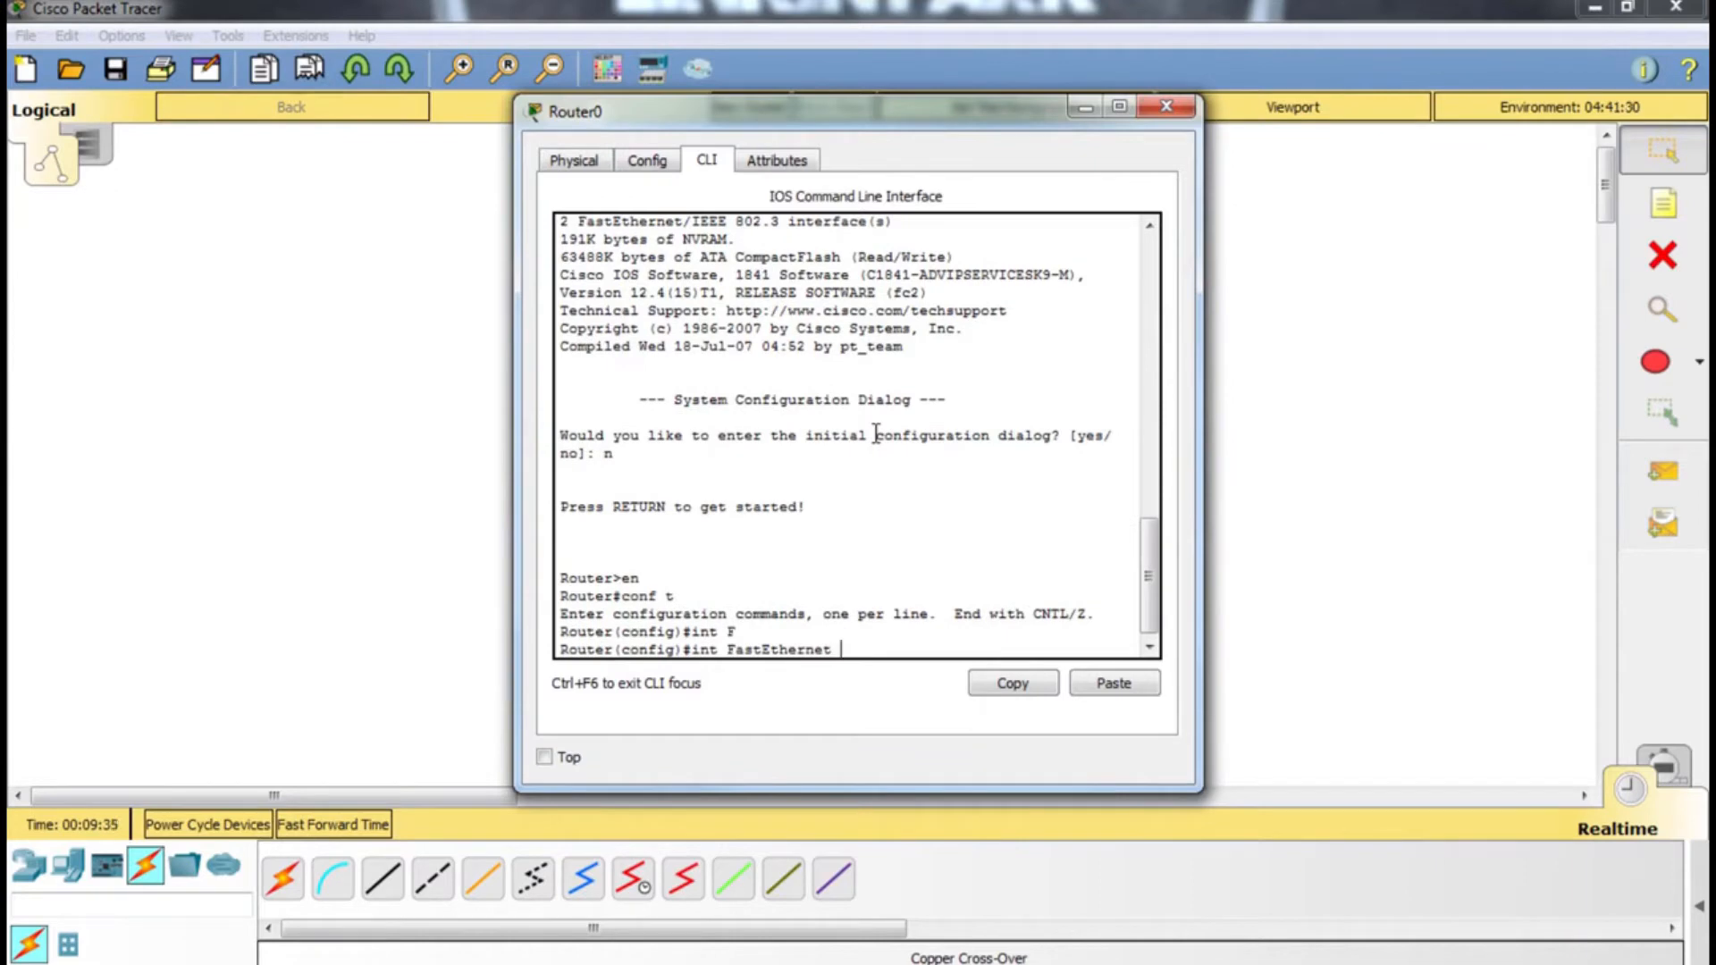
text(0/0)
key(Return)
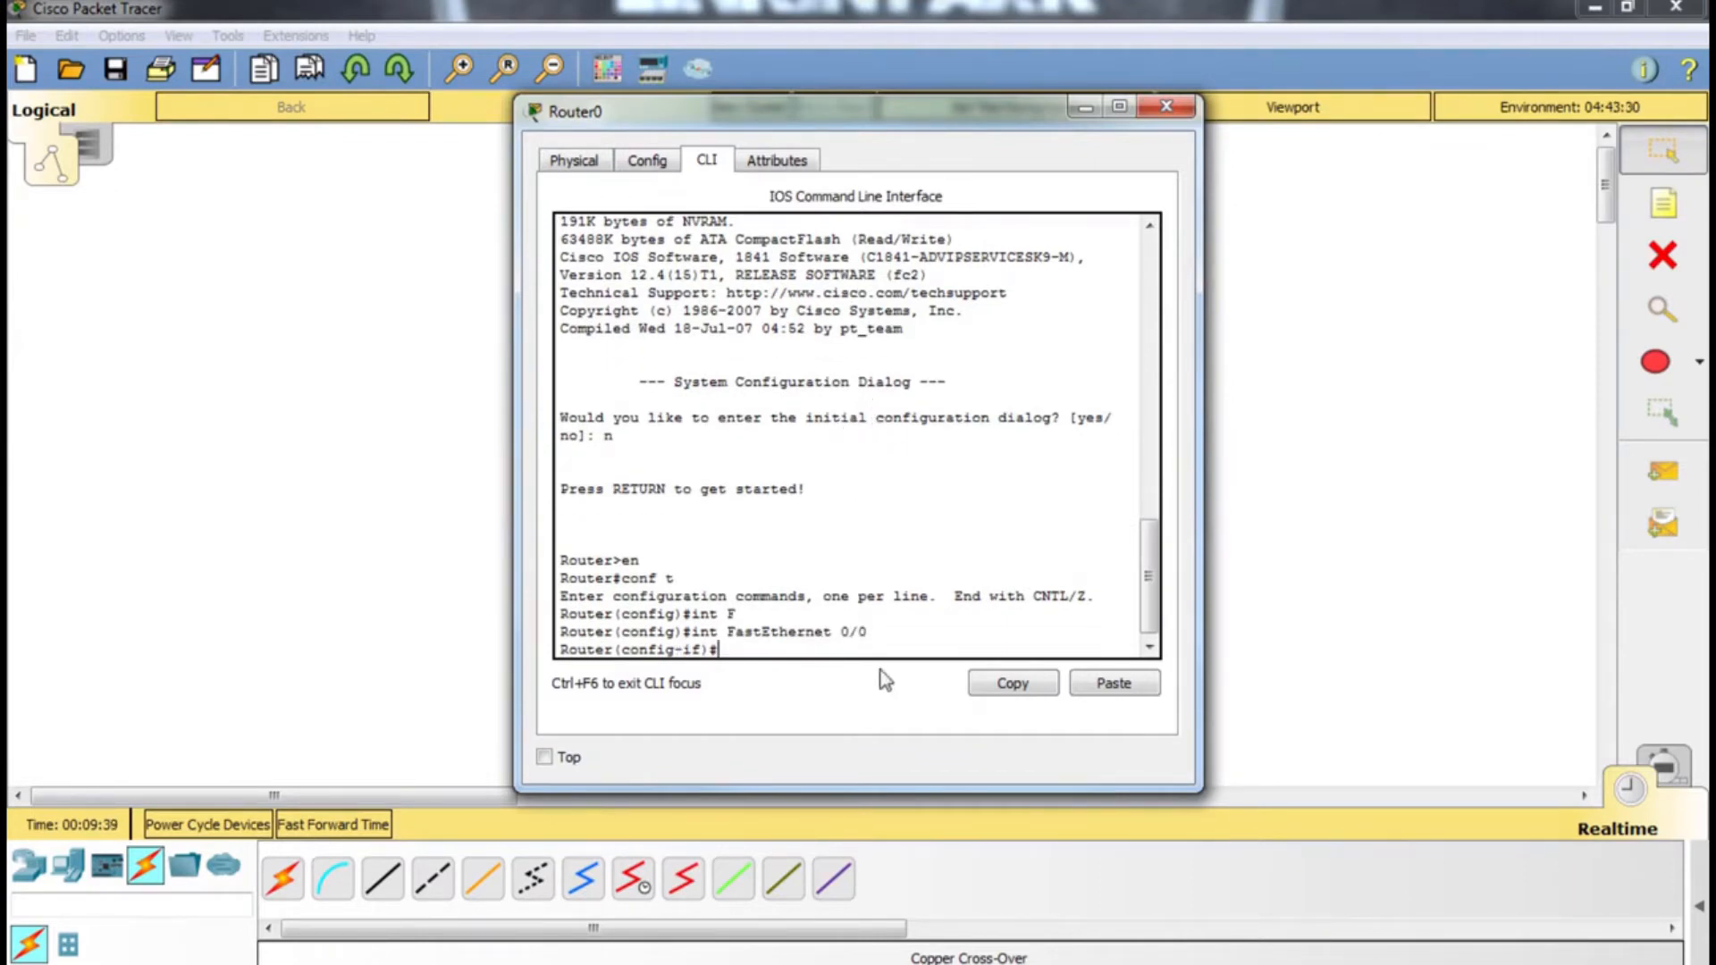
Try to assign the IP address 192.168.1.254 to Router0's FastEthernet 0/0 interface without a subnet mask
drag(689, 134, 1151, 172)
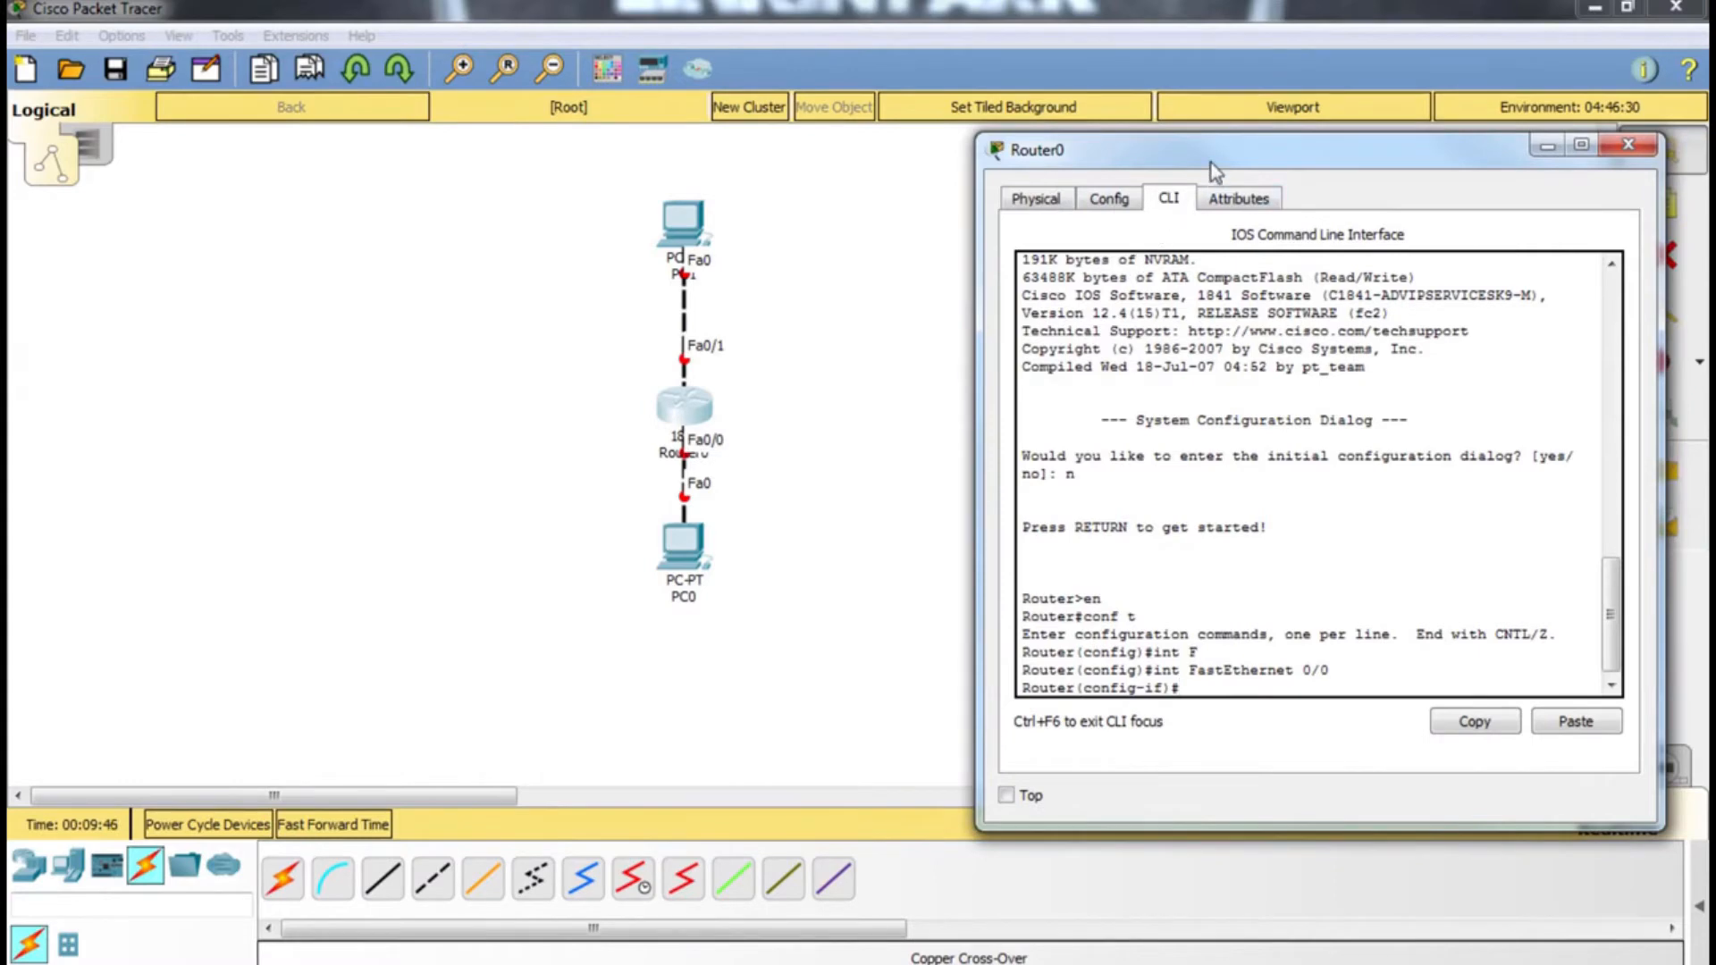
drag(1211, 161, 1004, 112)
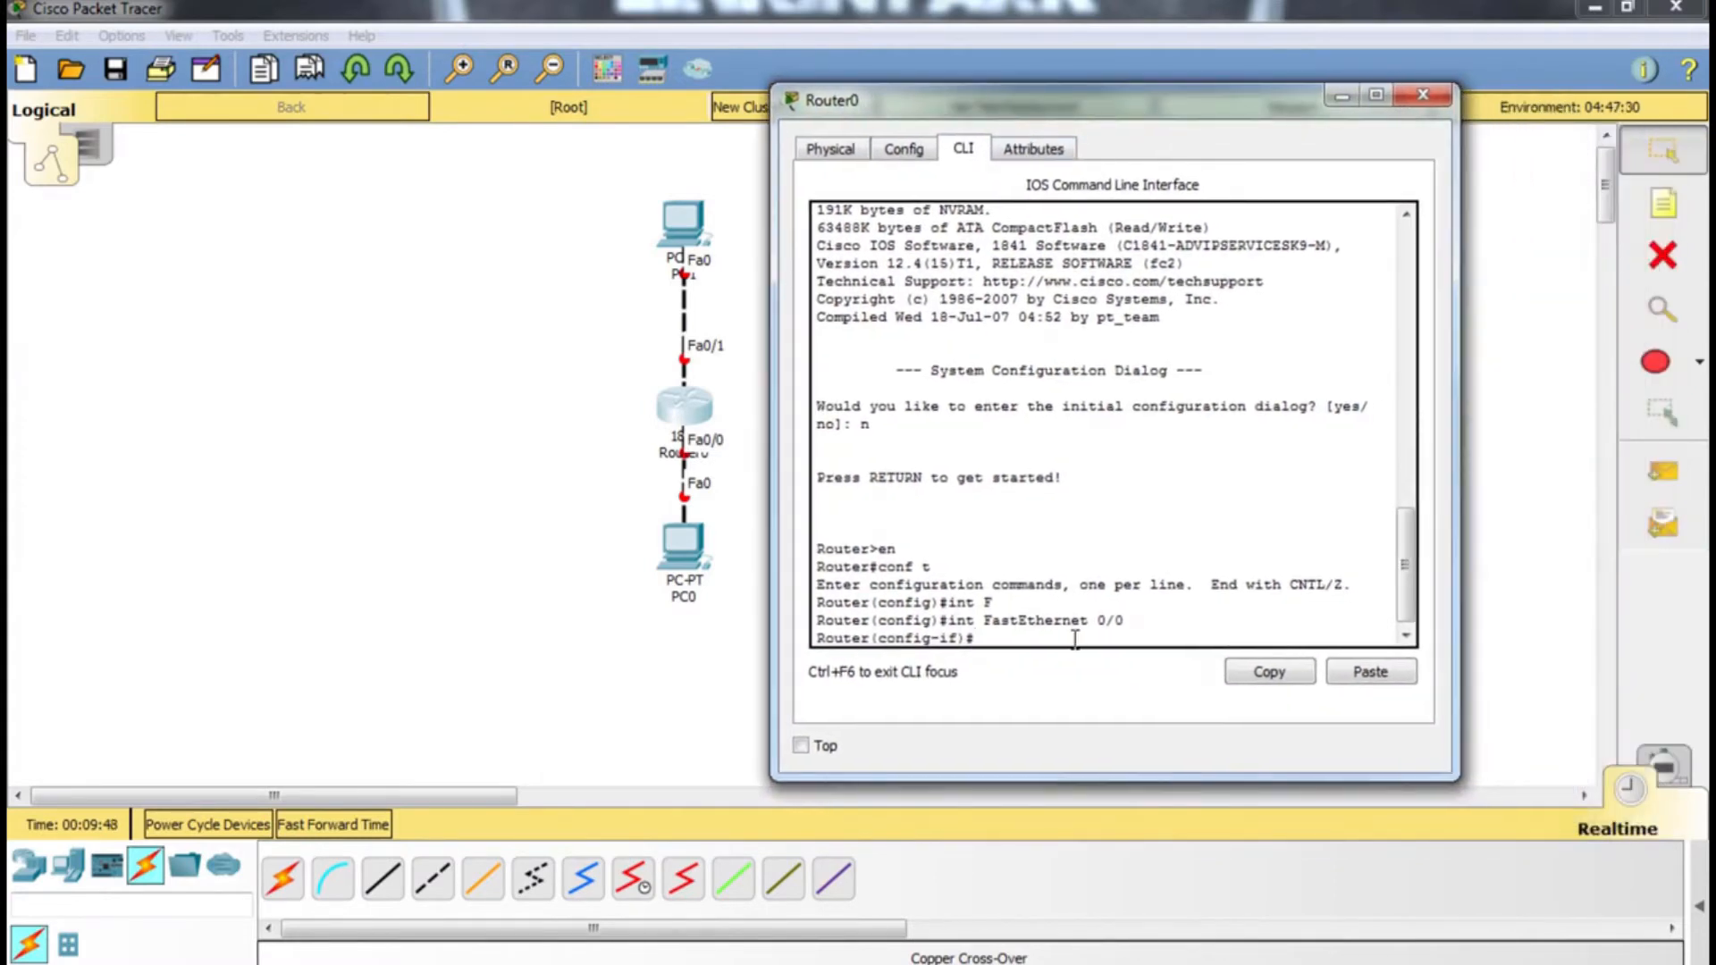
text(adress 192.168.)
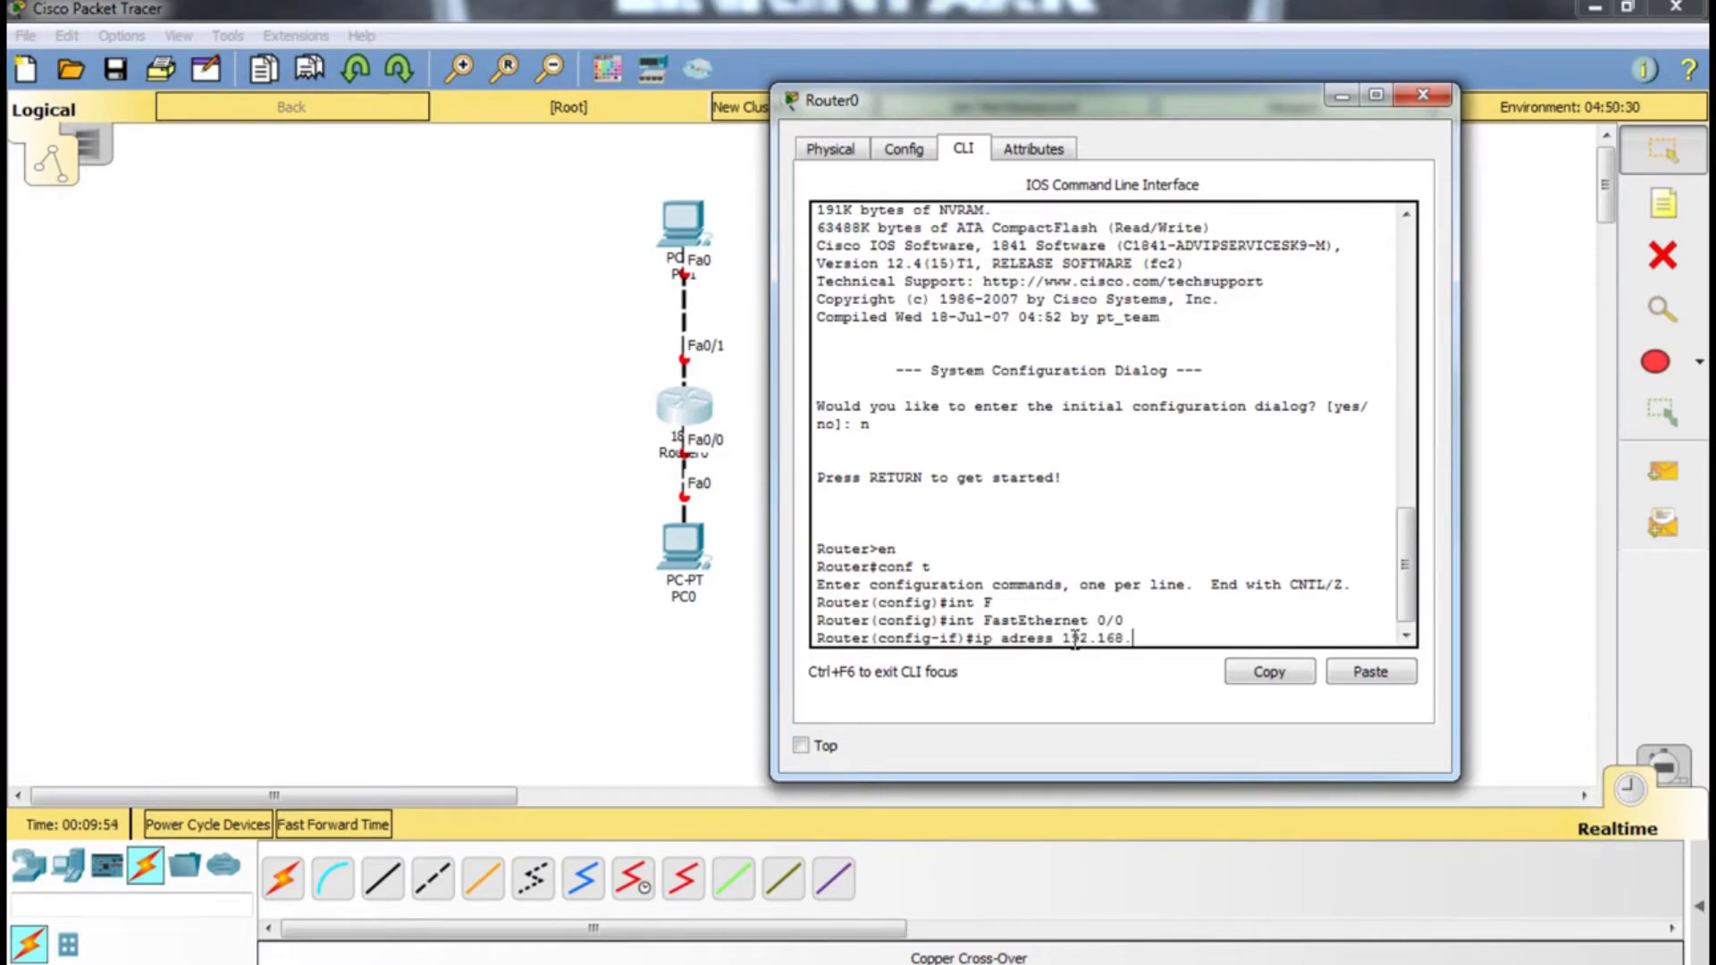
text(1.254)
drag(1185, 639, 1149, 639)
click(1205, 647)
key(Return)
Correct the misspelled keyword in the previous command and rerun it as ip address 192.168.1.254
key(Up)
key(Left)
key(Left)
key(Left)
key(Left)
key(Left)
key(Left)
key(Left)
key(Left)
key(Left)
key(Left)
key(Left)
key(Left)
key(Left)
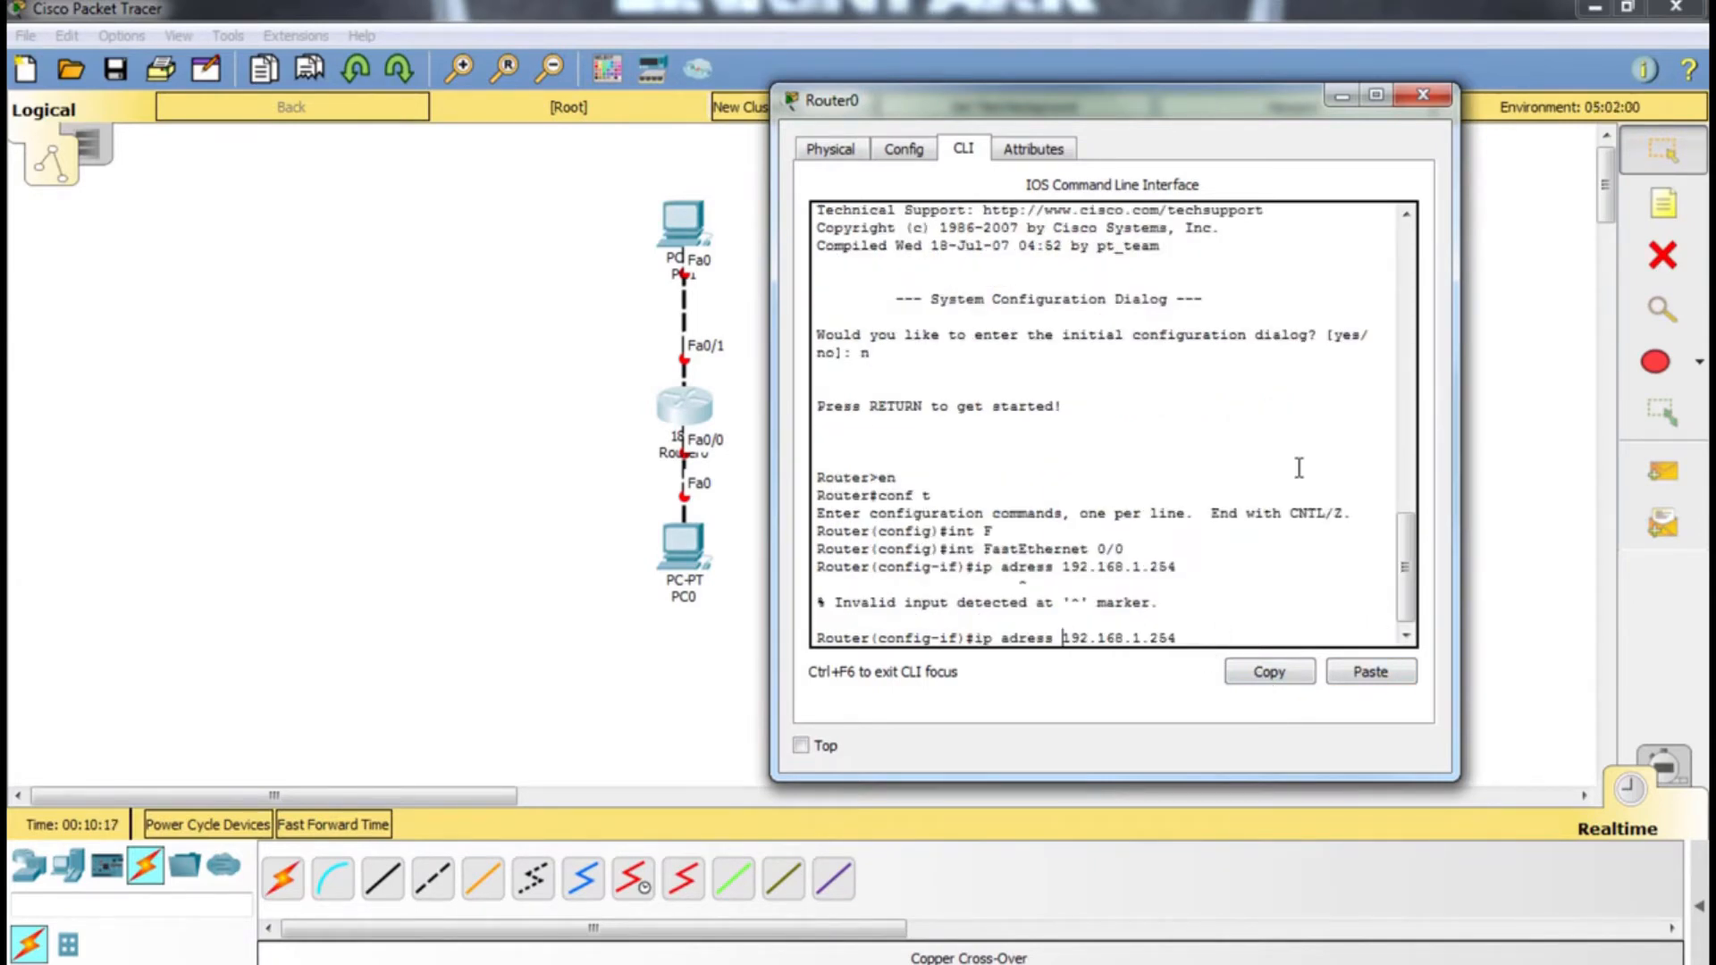
key(Left)
key(Left)
key(Left)
key(Left)
key(Left)
text(d)
key(Return)
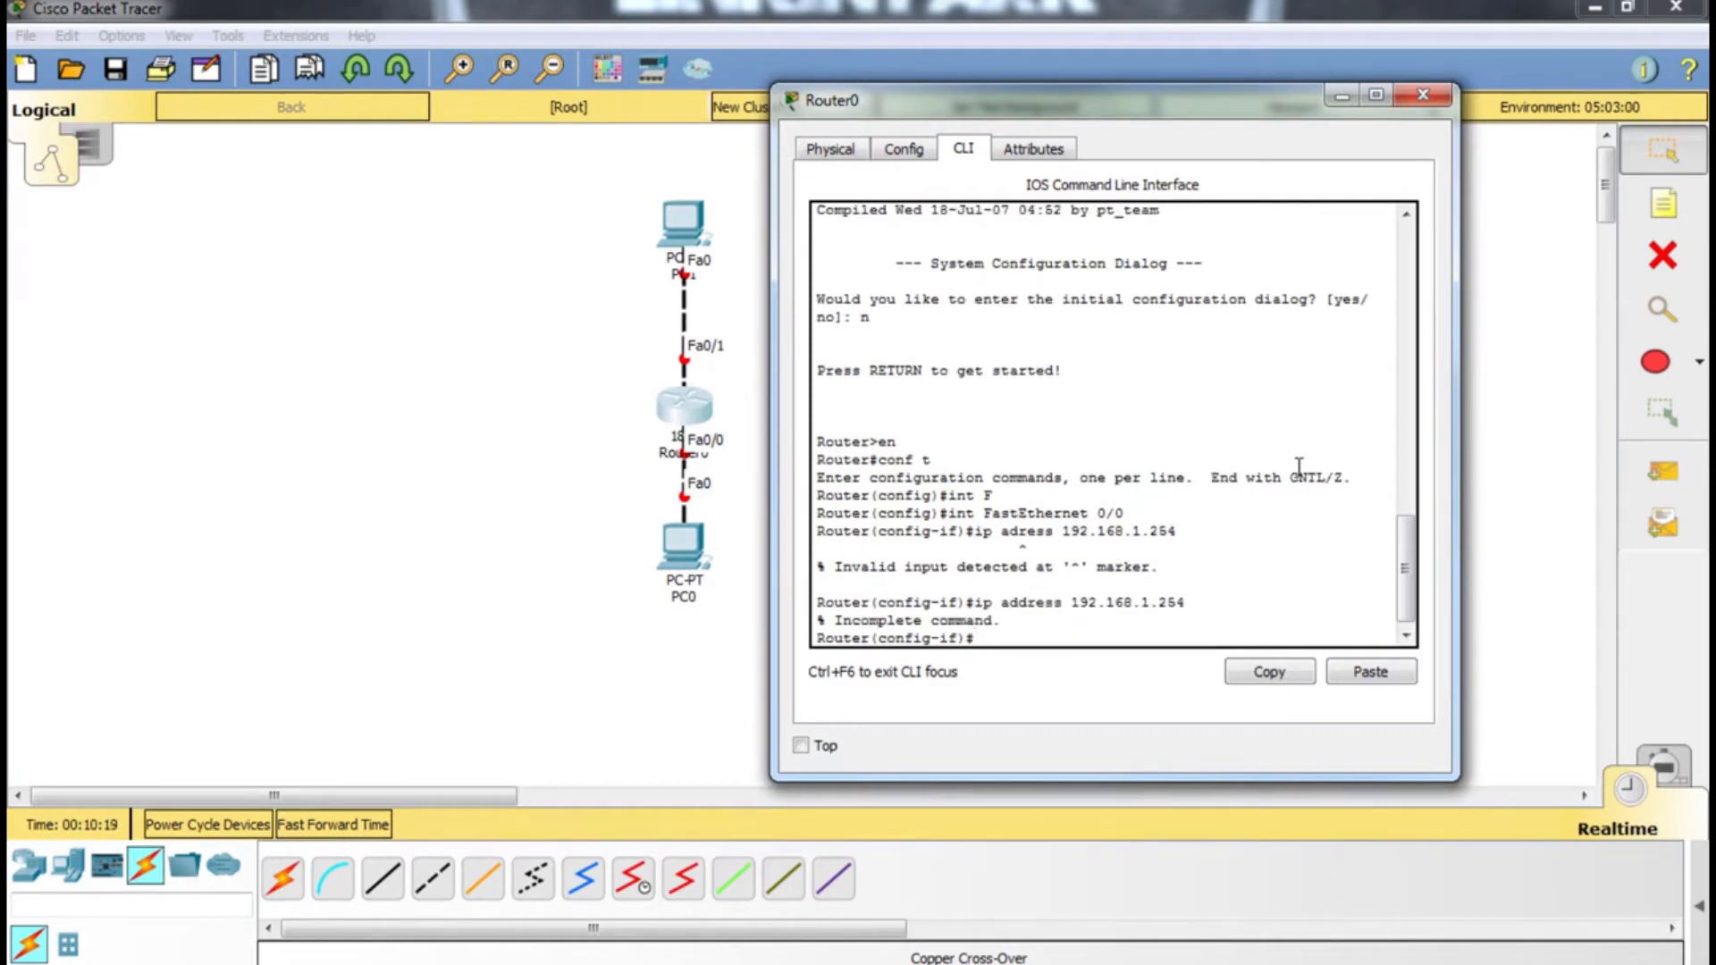
Assign 192.168.1.254 with subnet mask 255.255.255.0 to FastEthernet 0/0 and enable the interface with no sh
key(Up)
text(255.)
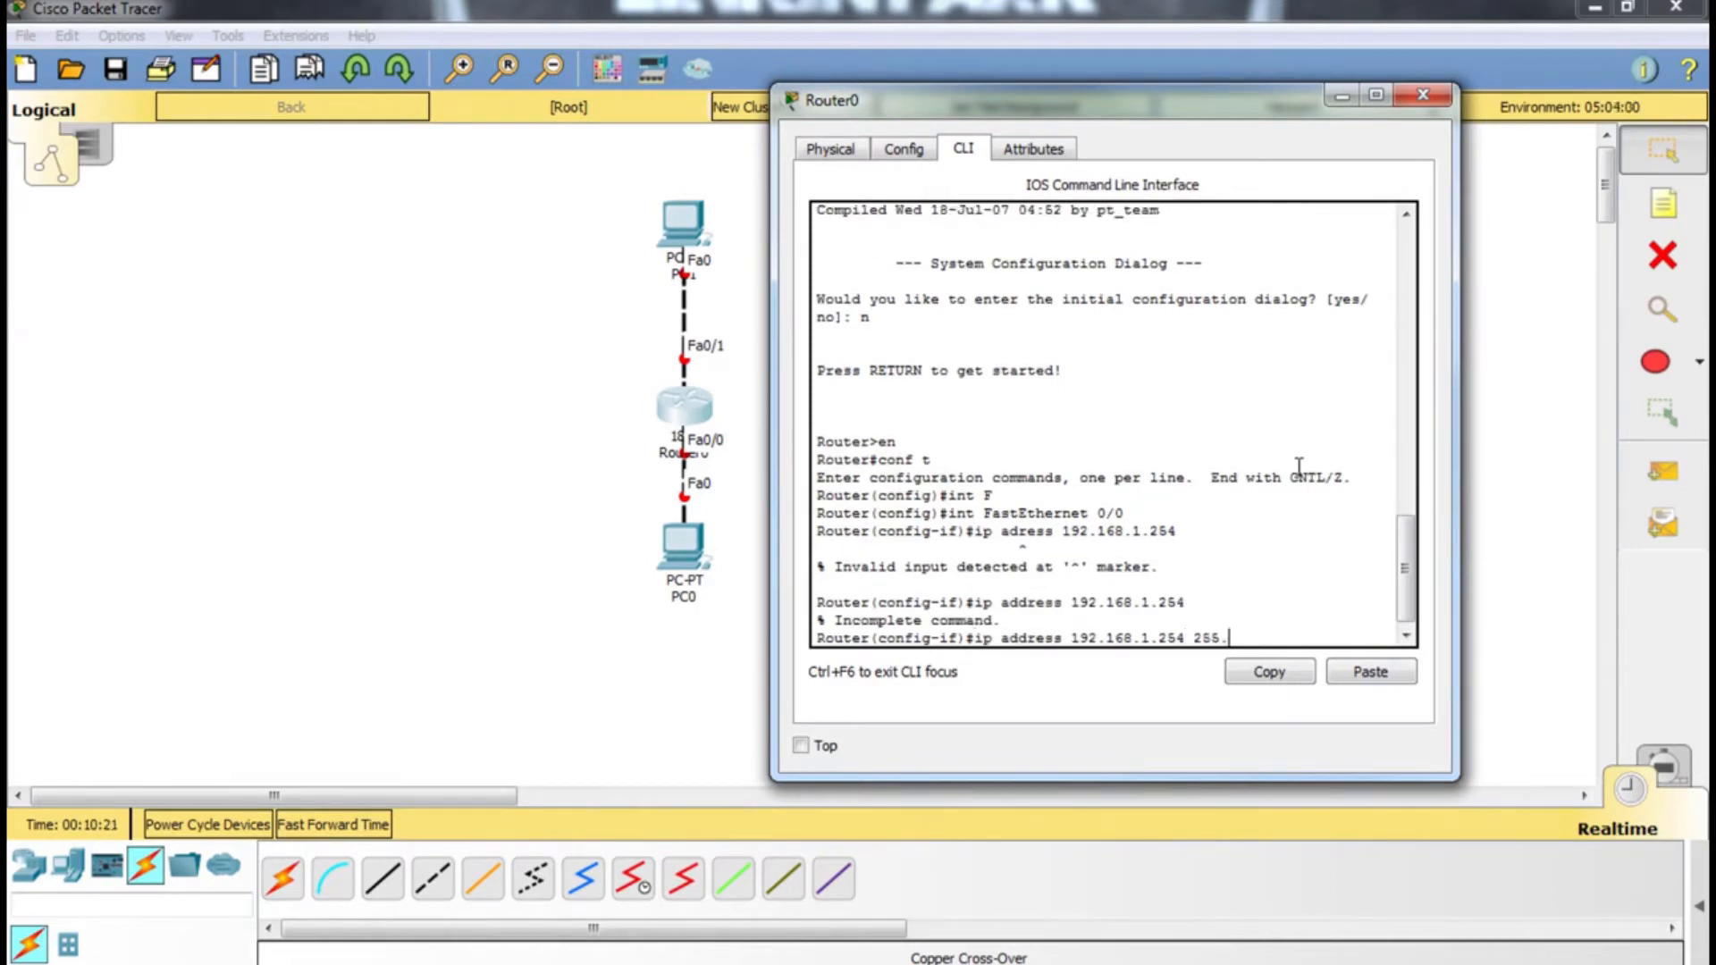
text(255.255.)
key(Return)
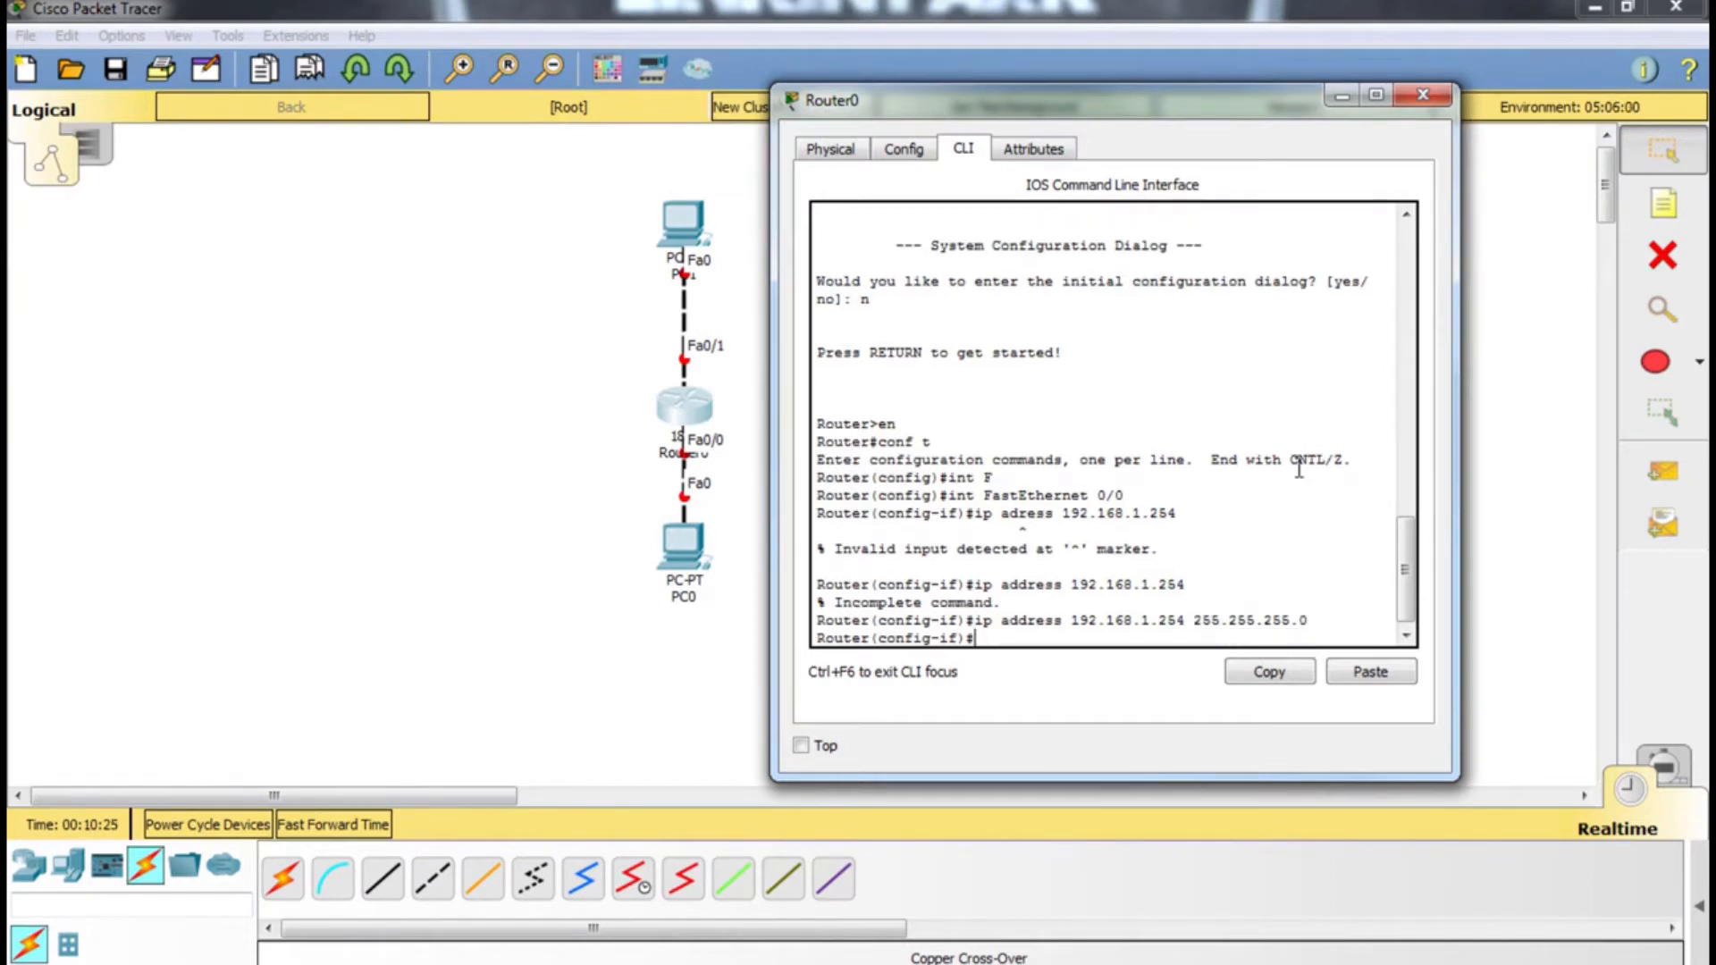
text(no sh)
key(Return)
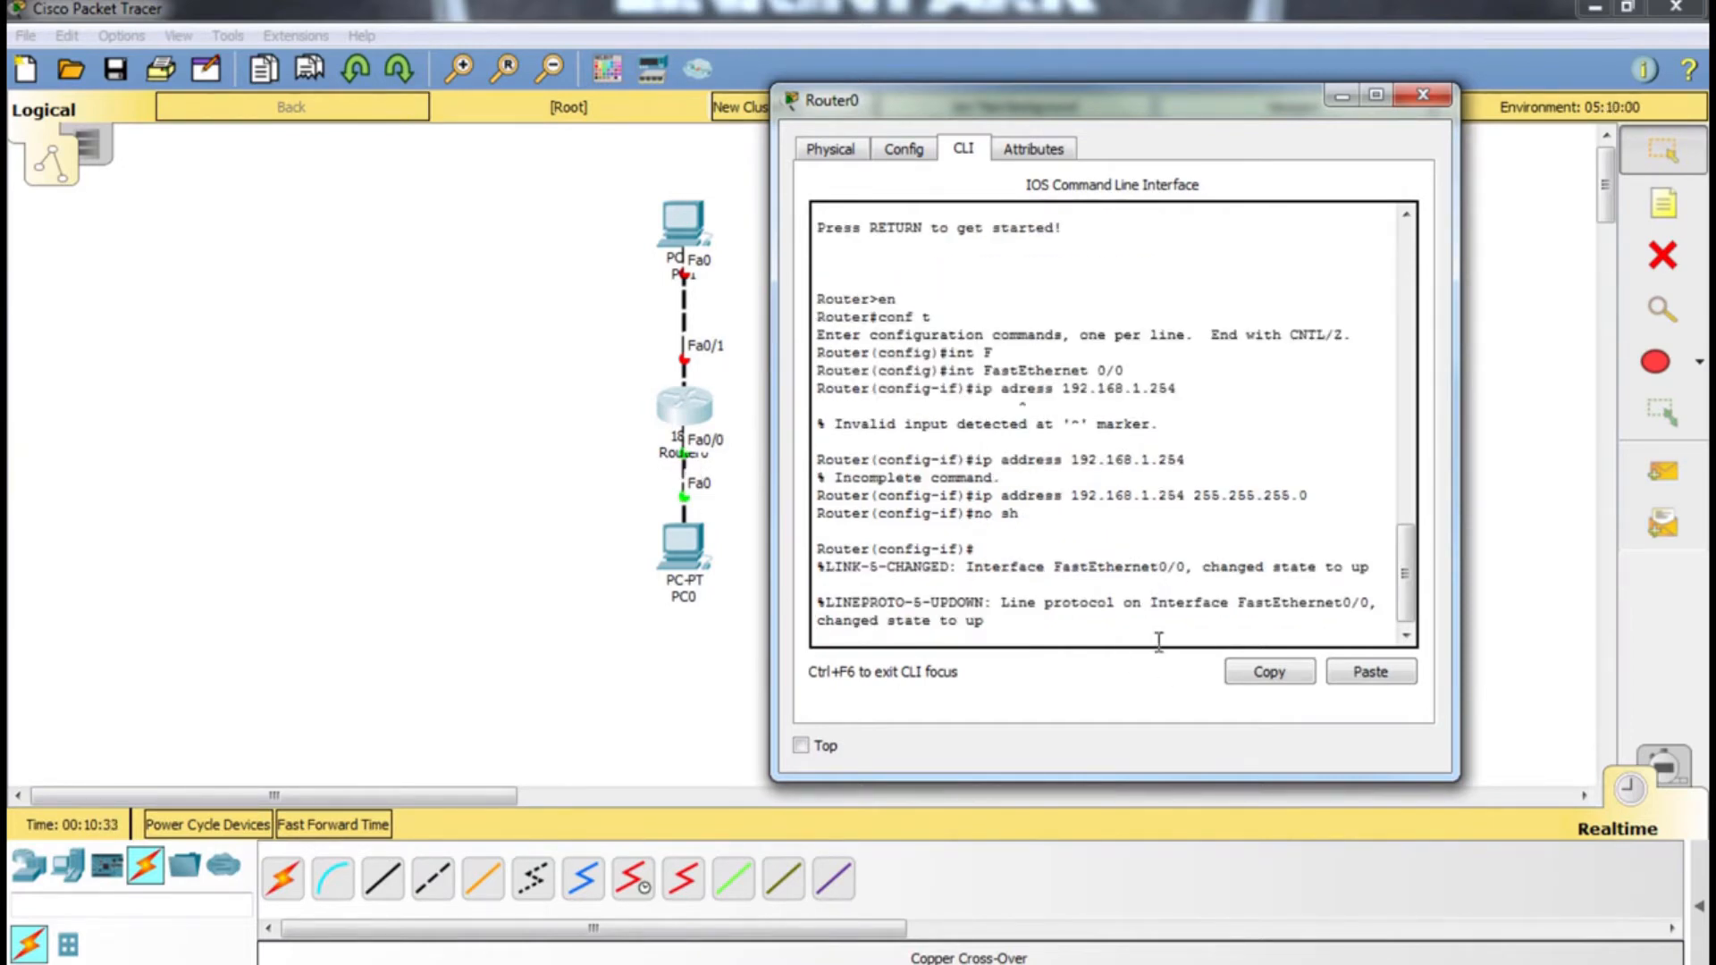
key(Return)
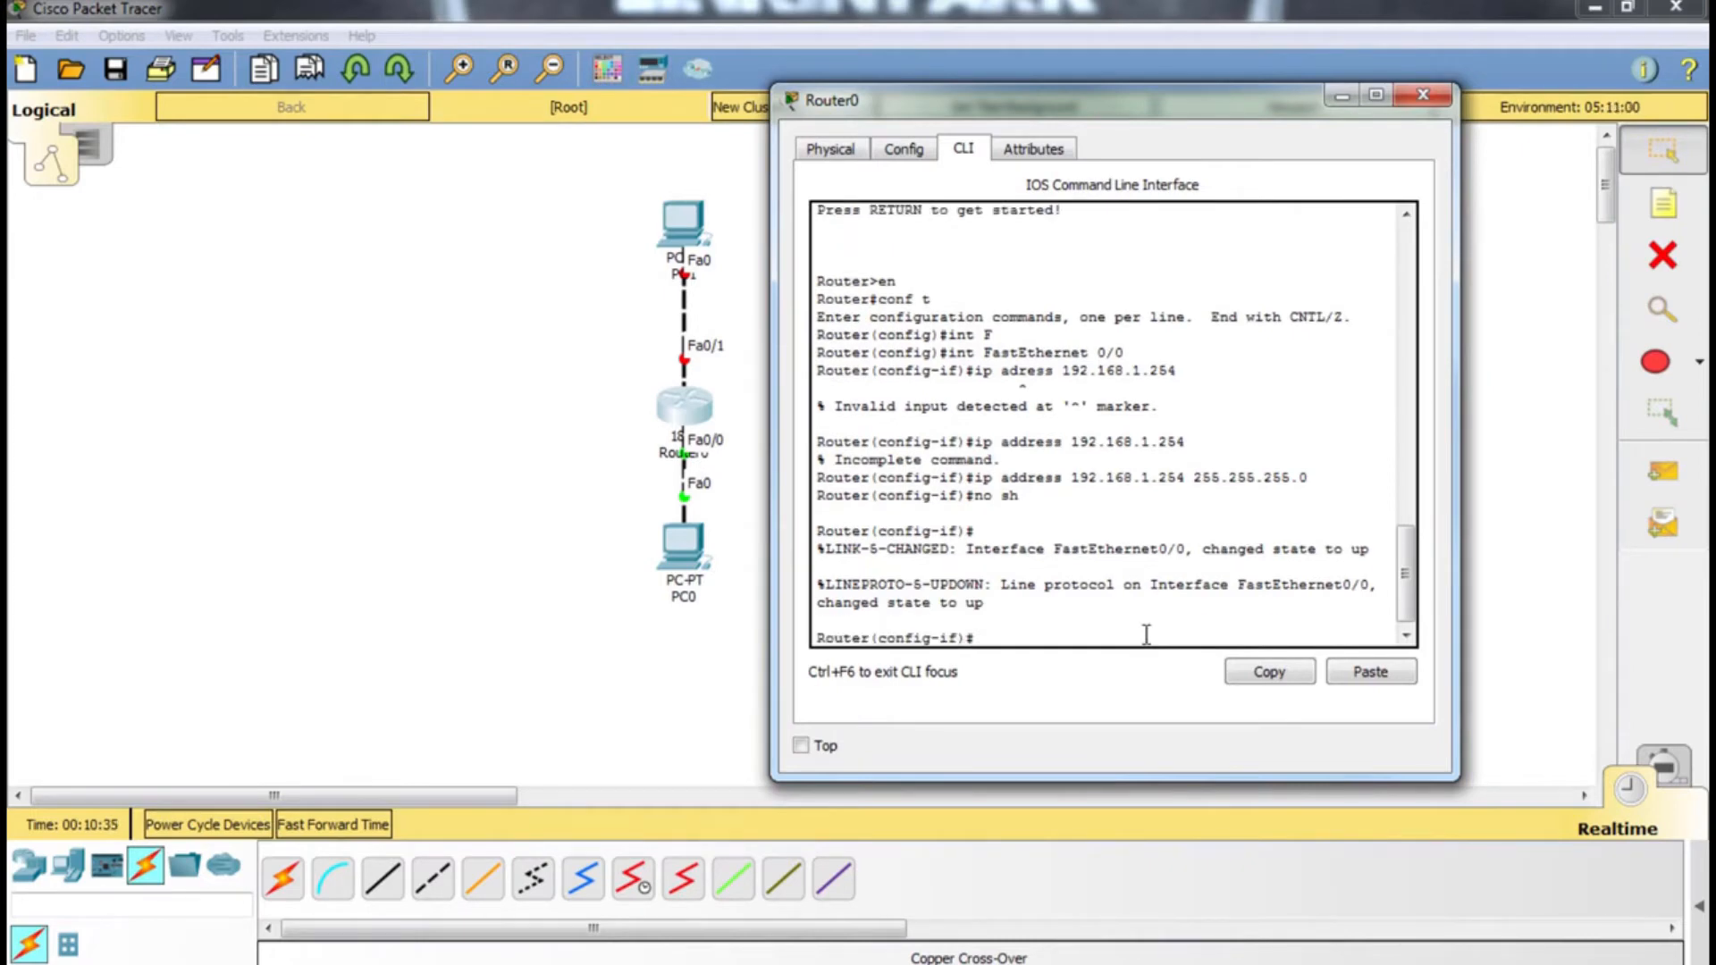
Exit to Router0's privileged mode and ping PC0 at 192.168.1.1
text(exit)
key(Return)
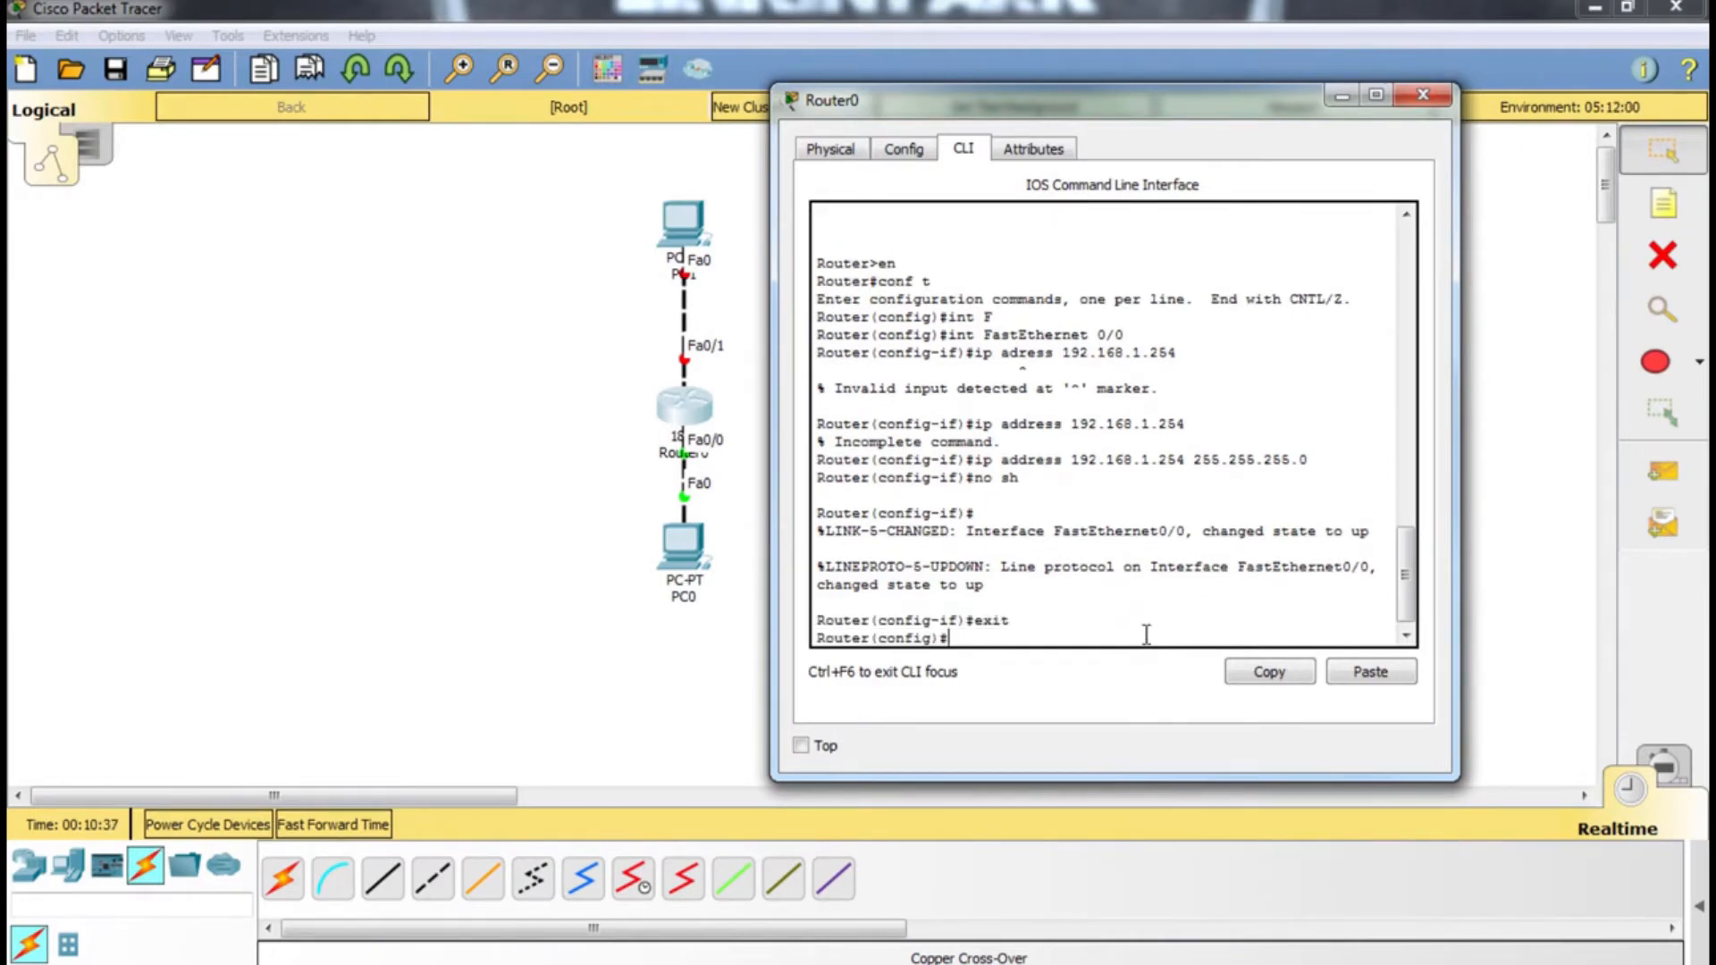
text(exit)
key(Return)
key(Return)
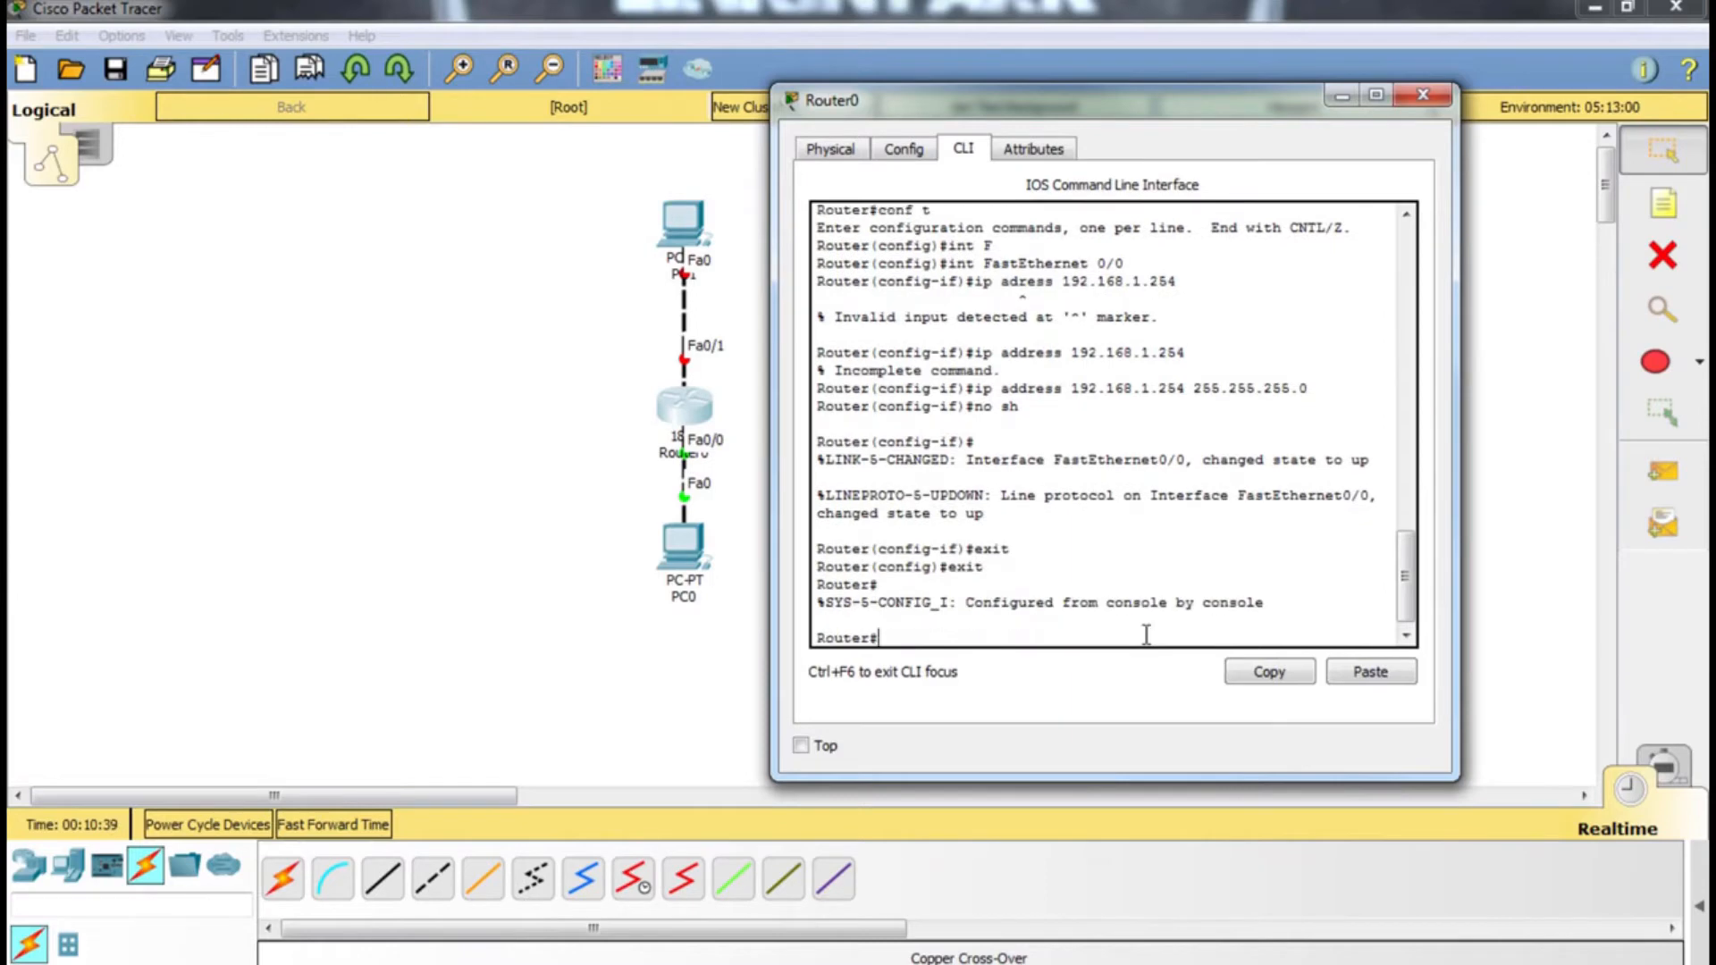
text(ping 192.168.1.1)
key(Return)
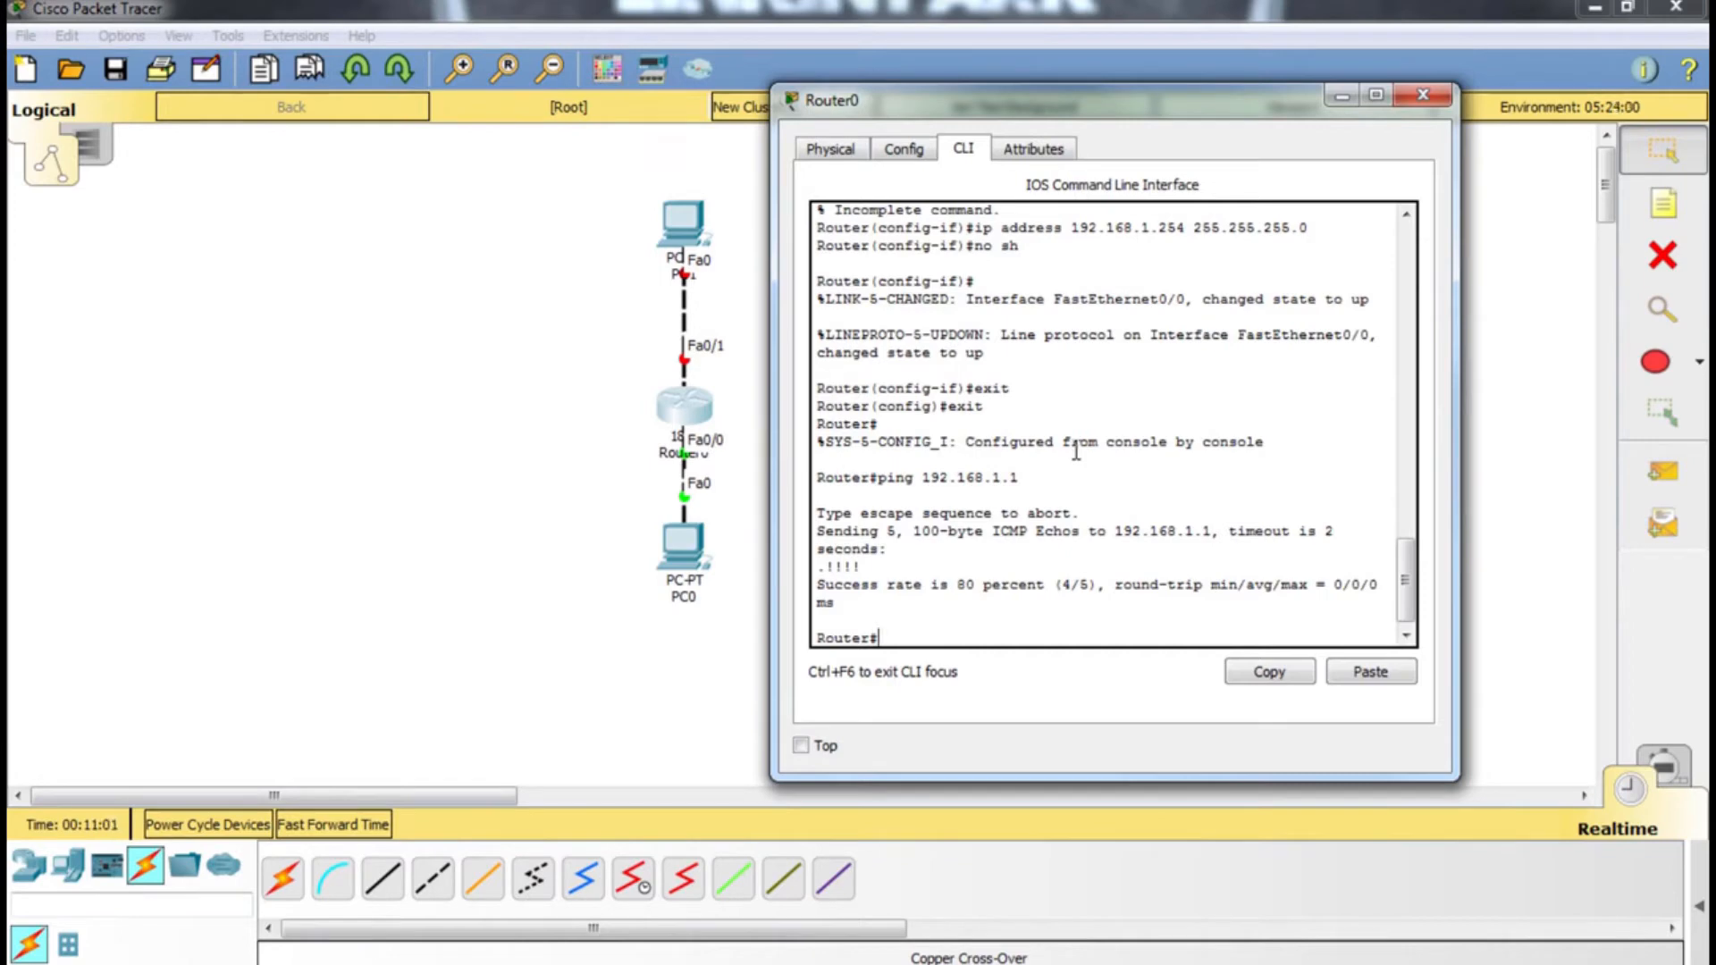
Enter global configuration mode with conf t and open interface configuration for FastEthernet 0/1 on Router0
text(conf t)
key(Return)
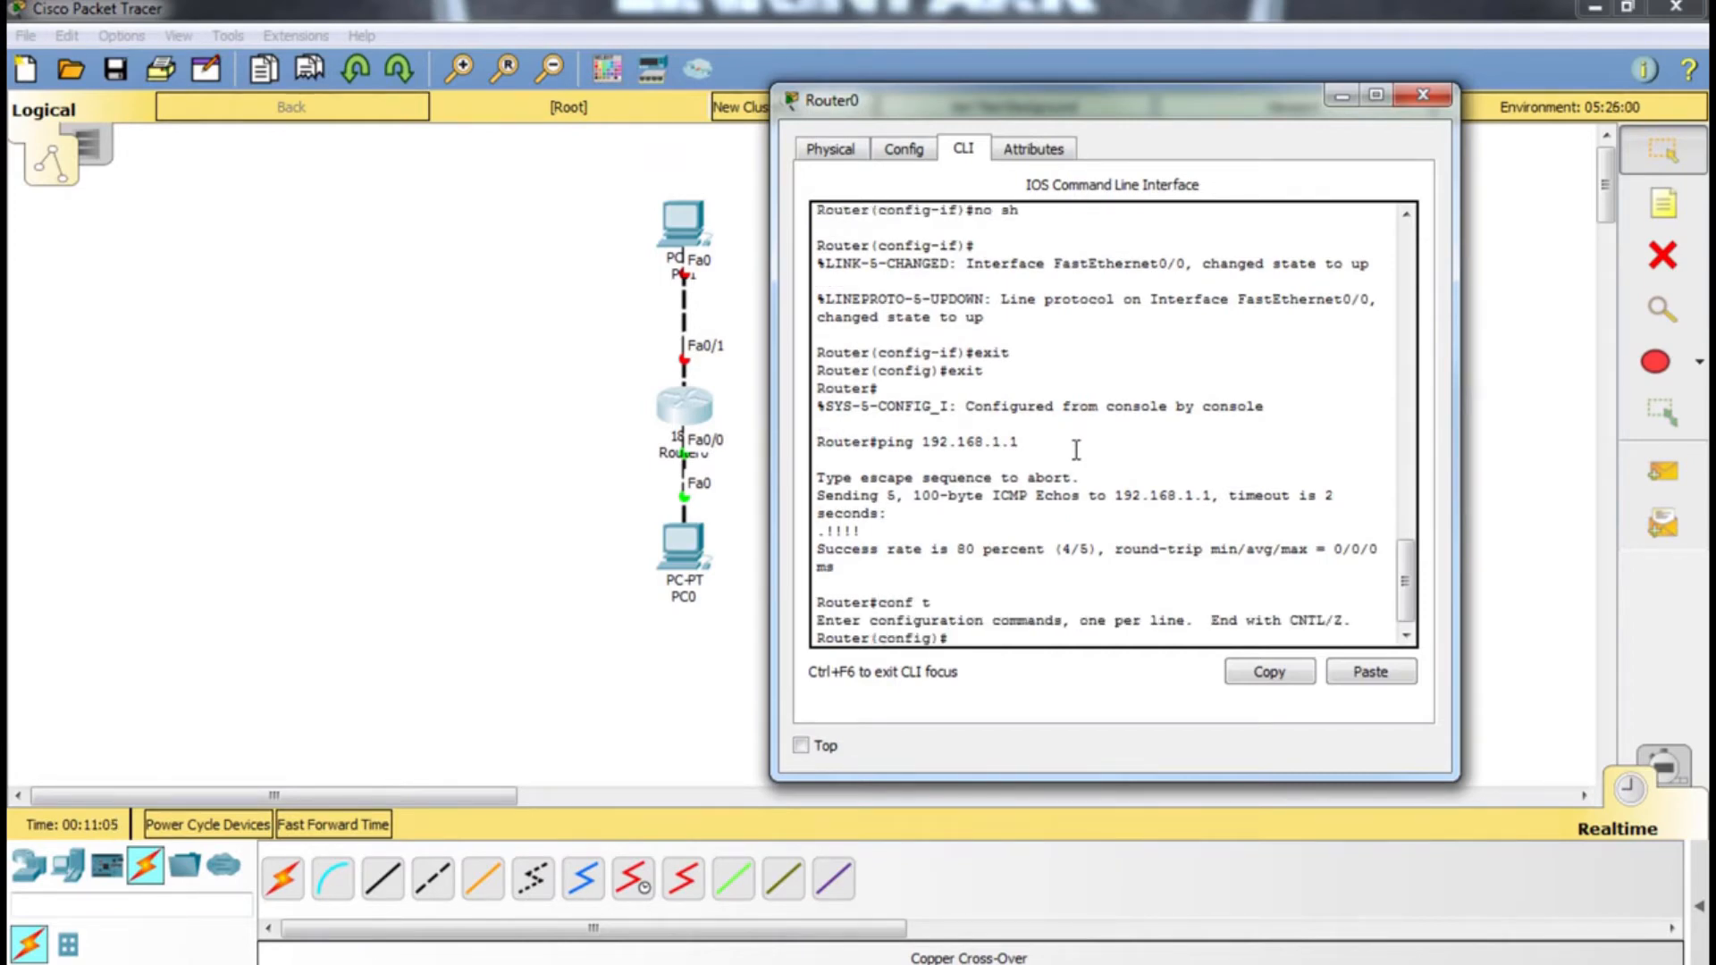
text(conf t)
key(Return)
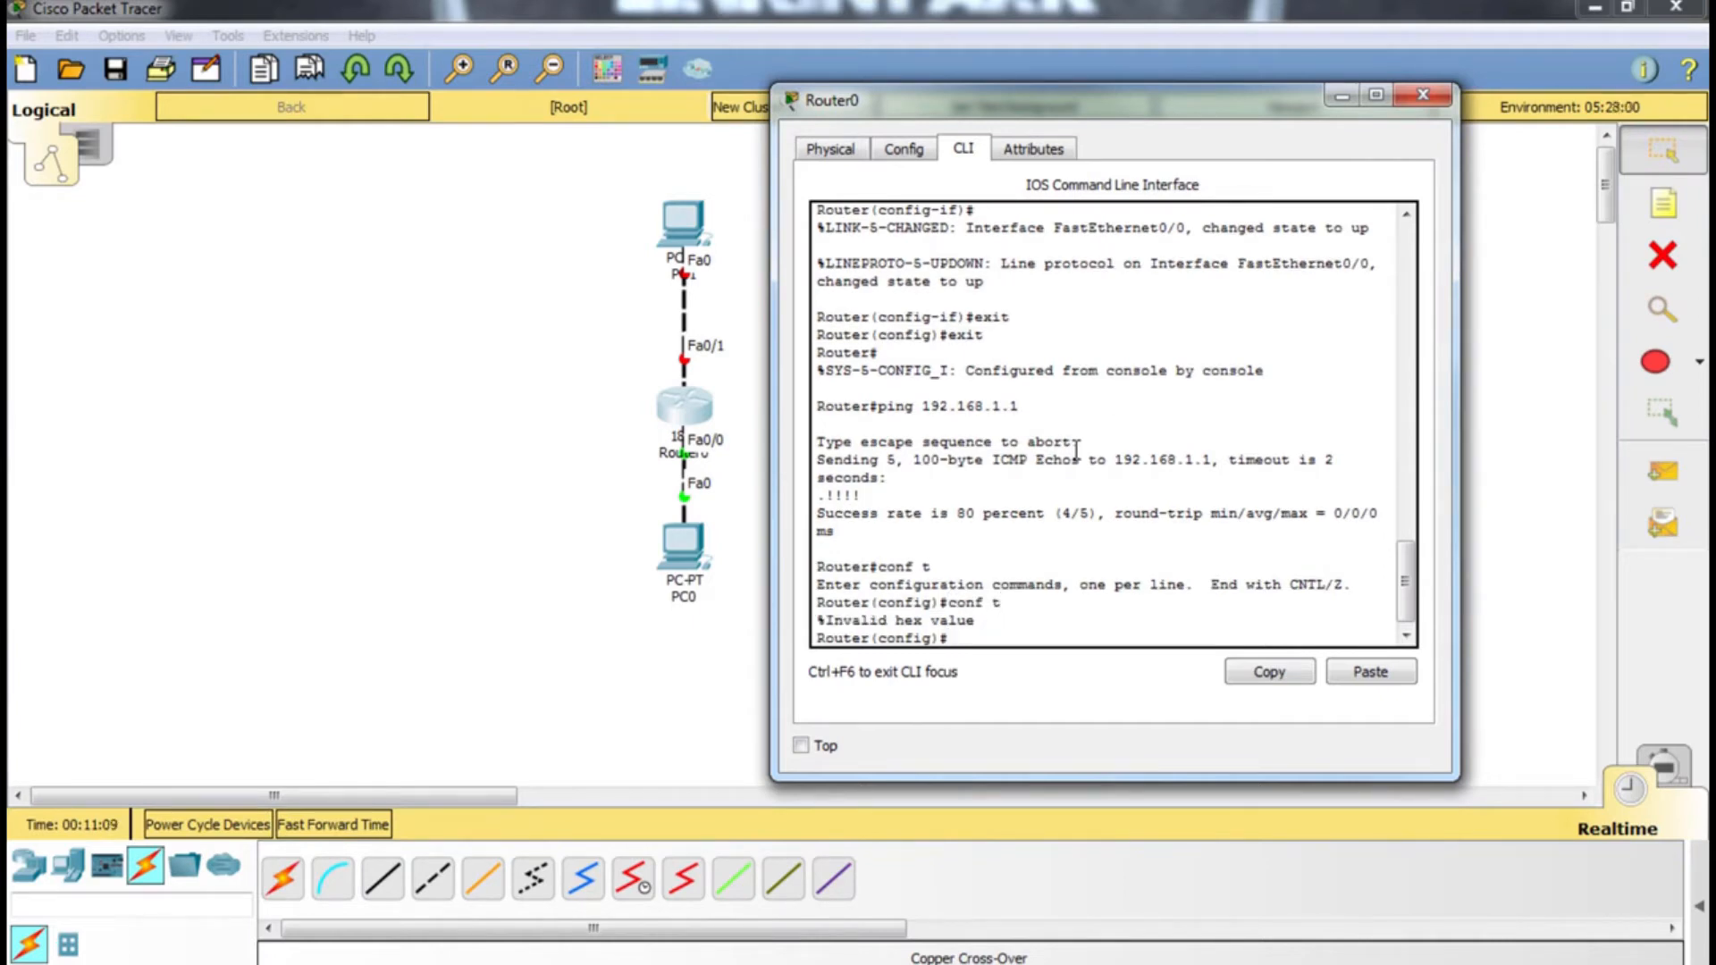
text(int F)
key(Tab)
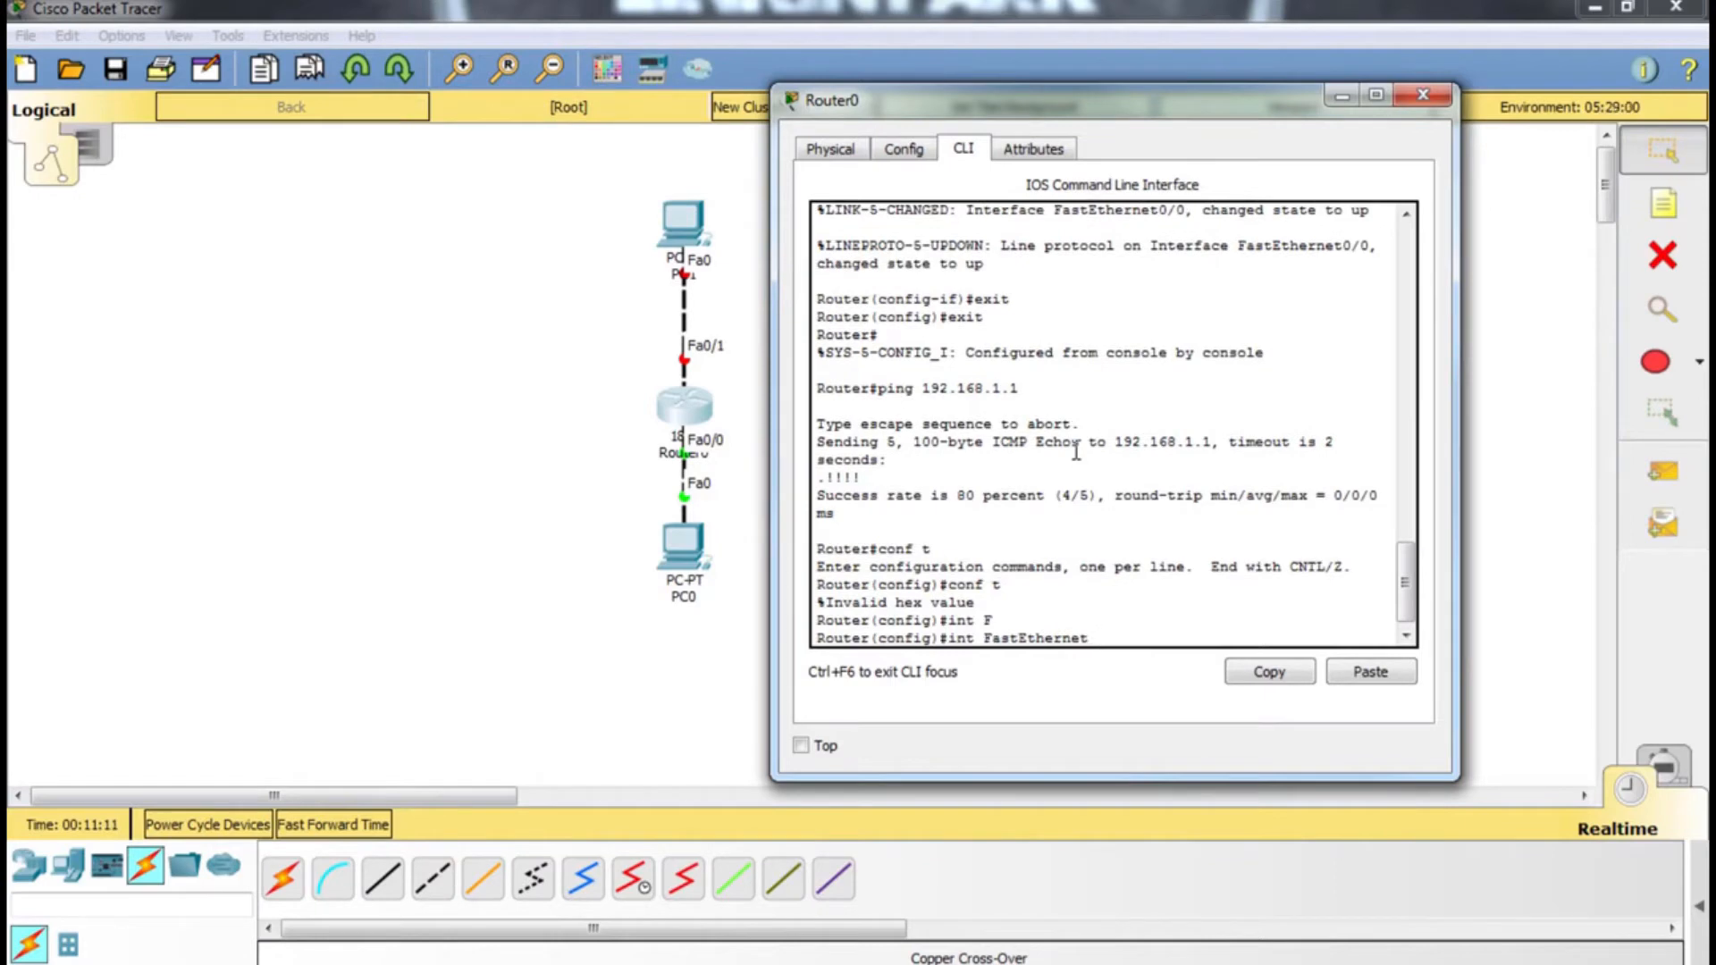
text(0/1)
key(Return)
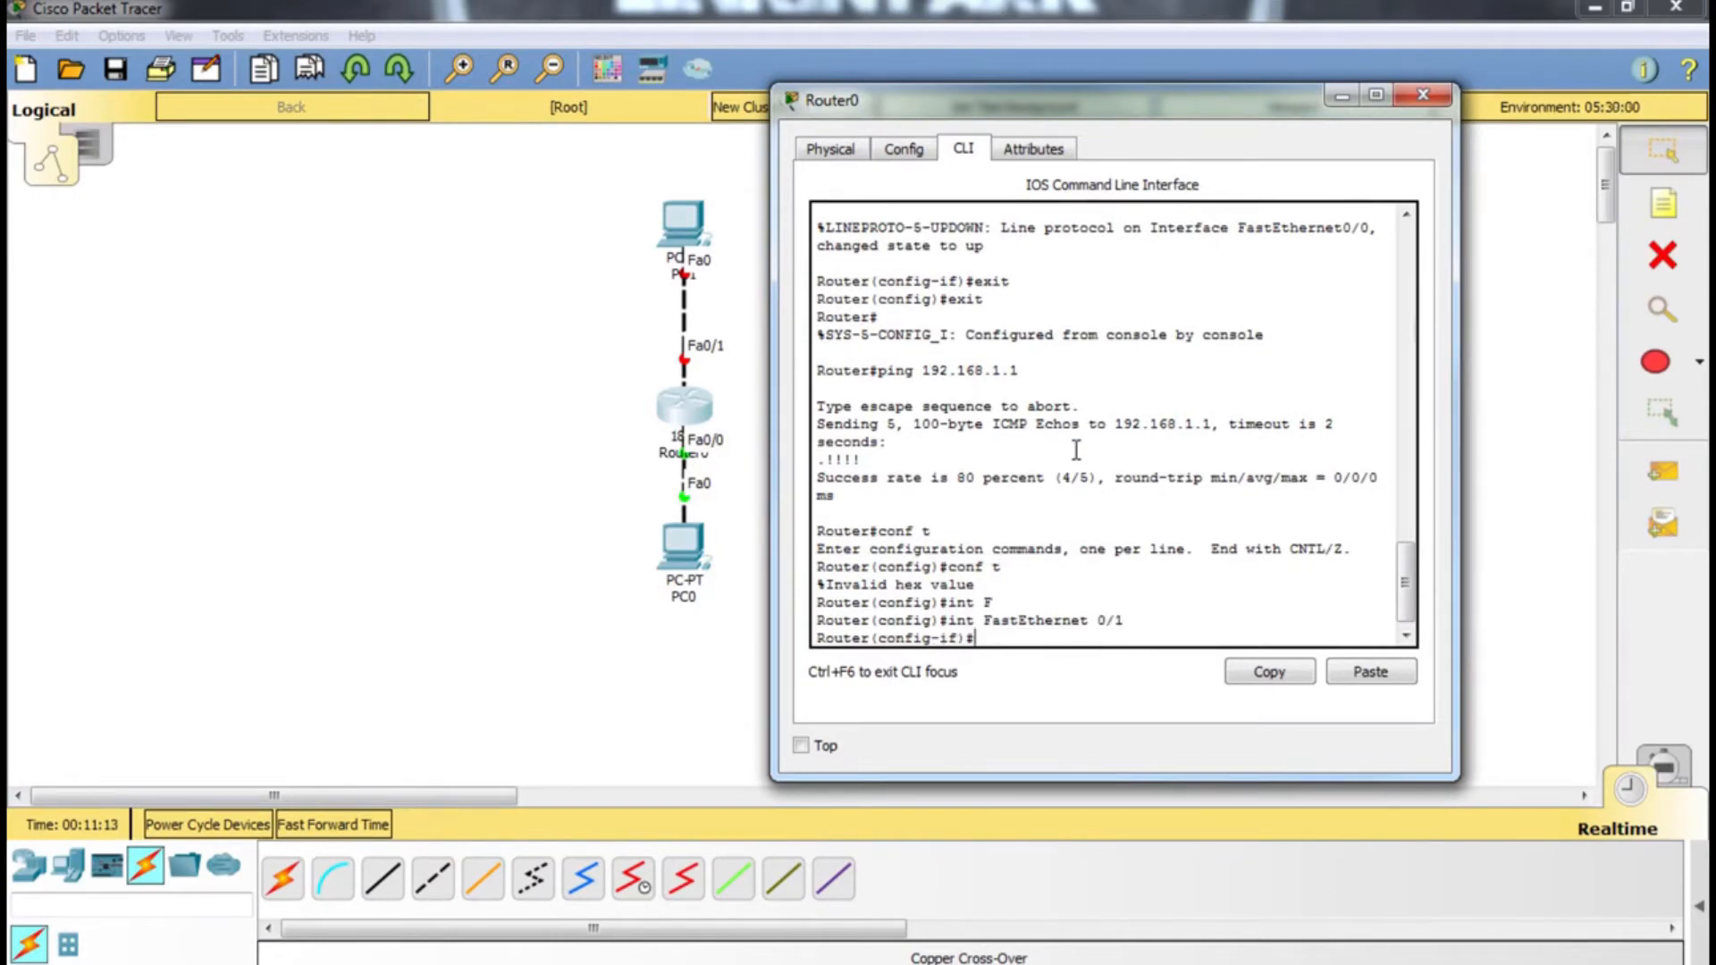
Assign 192.168.2.254 with subnet mask 255.255.255.0 to FastEthernet 0/1 and enable the interface with no sh
text(ip address 192.168.2.254 255)
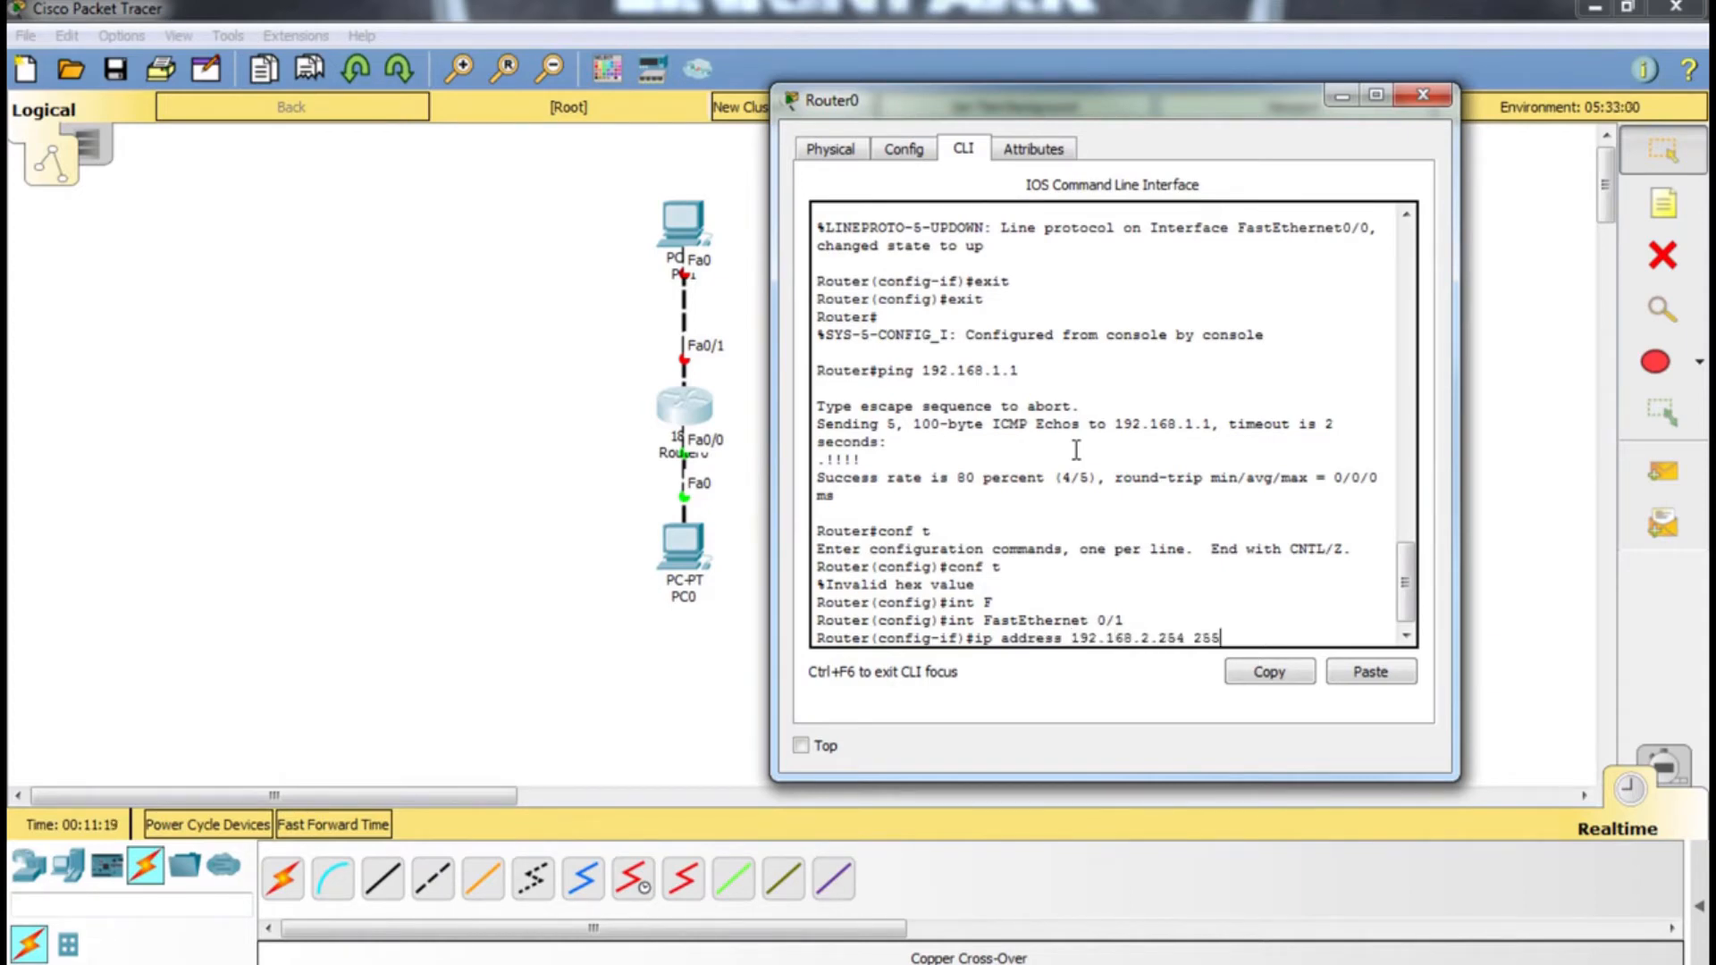
text(.255.255.0)
key(Return)
text(nfig-if)#n)
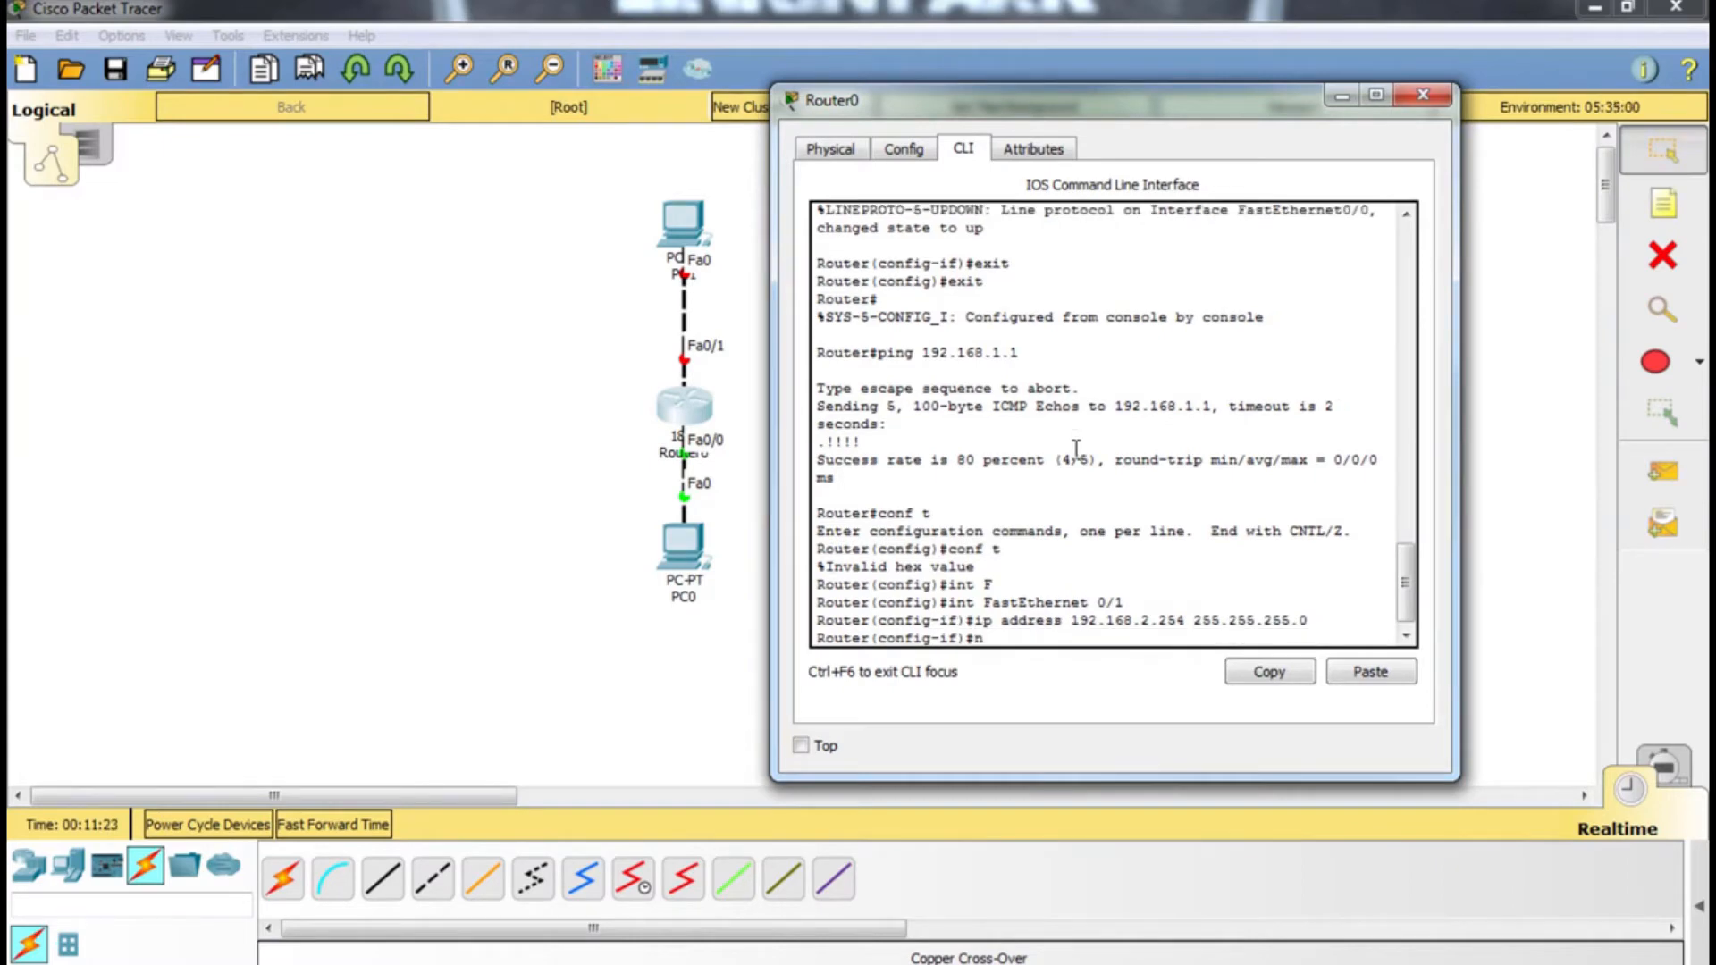
text(o sh)
key(Return)
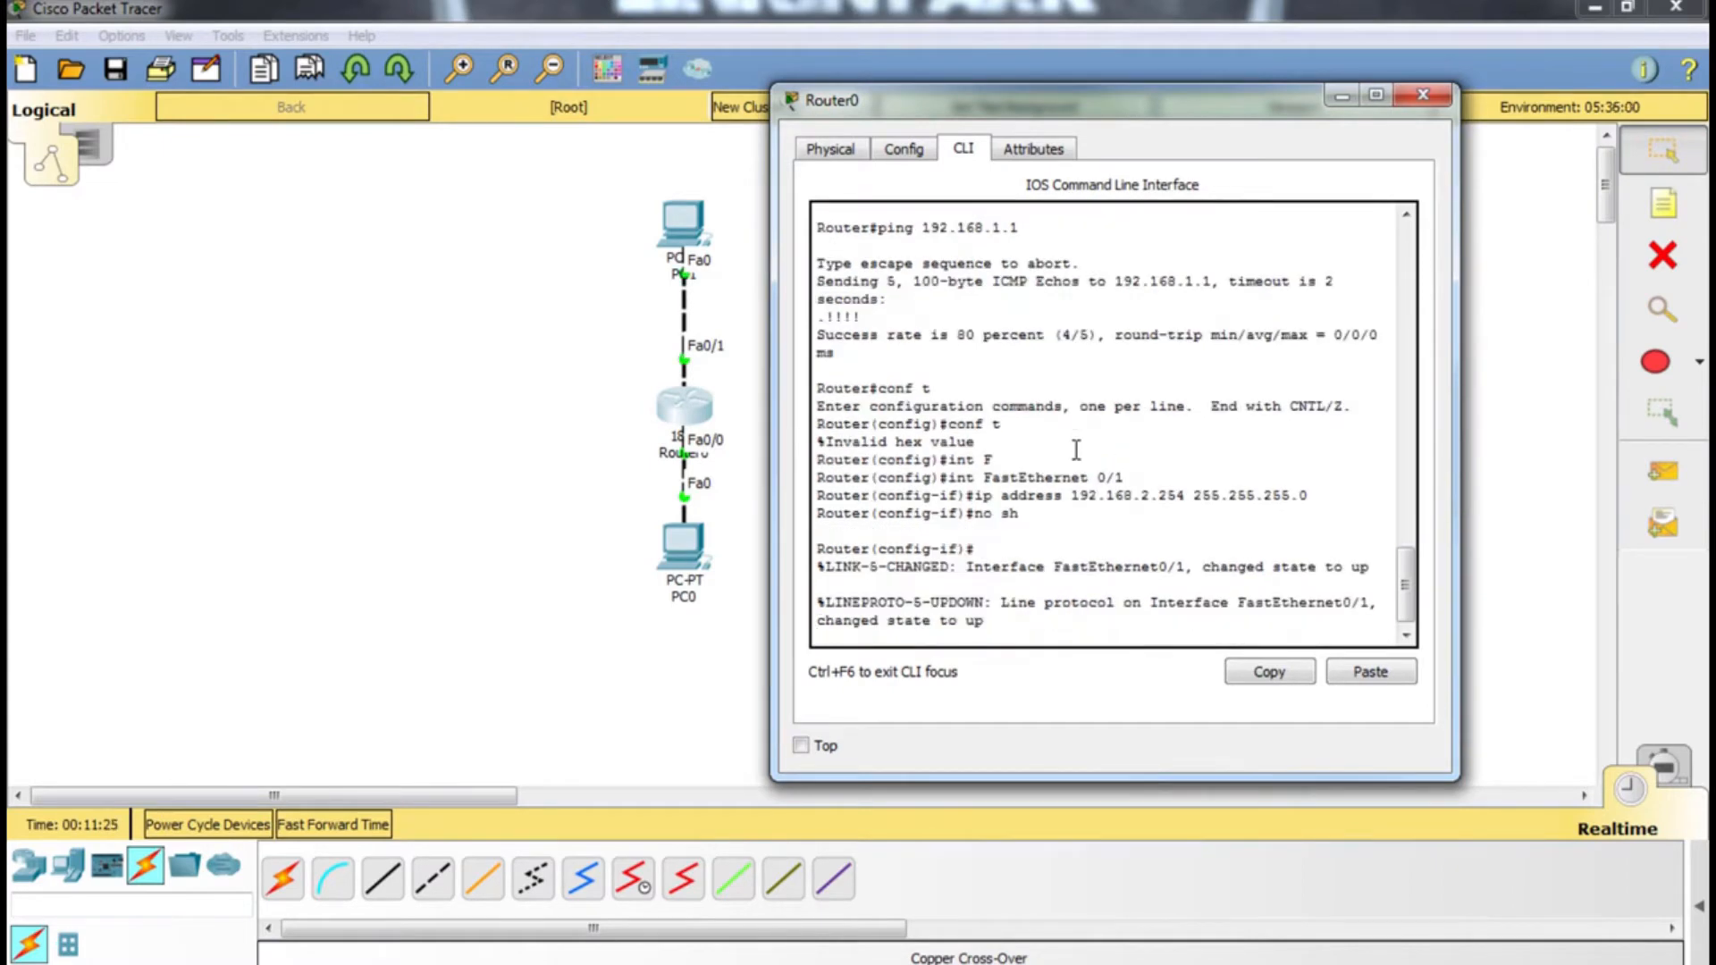
key(Return)
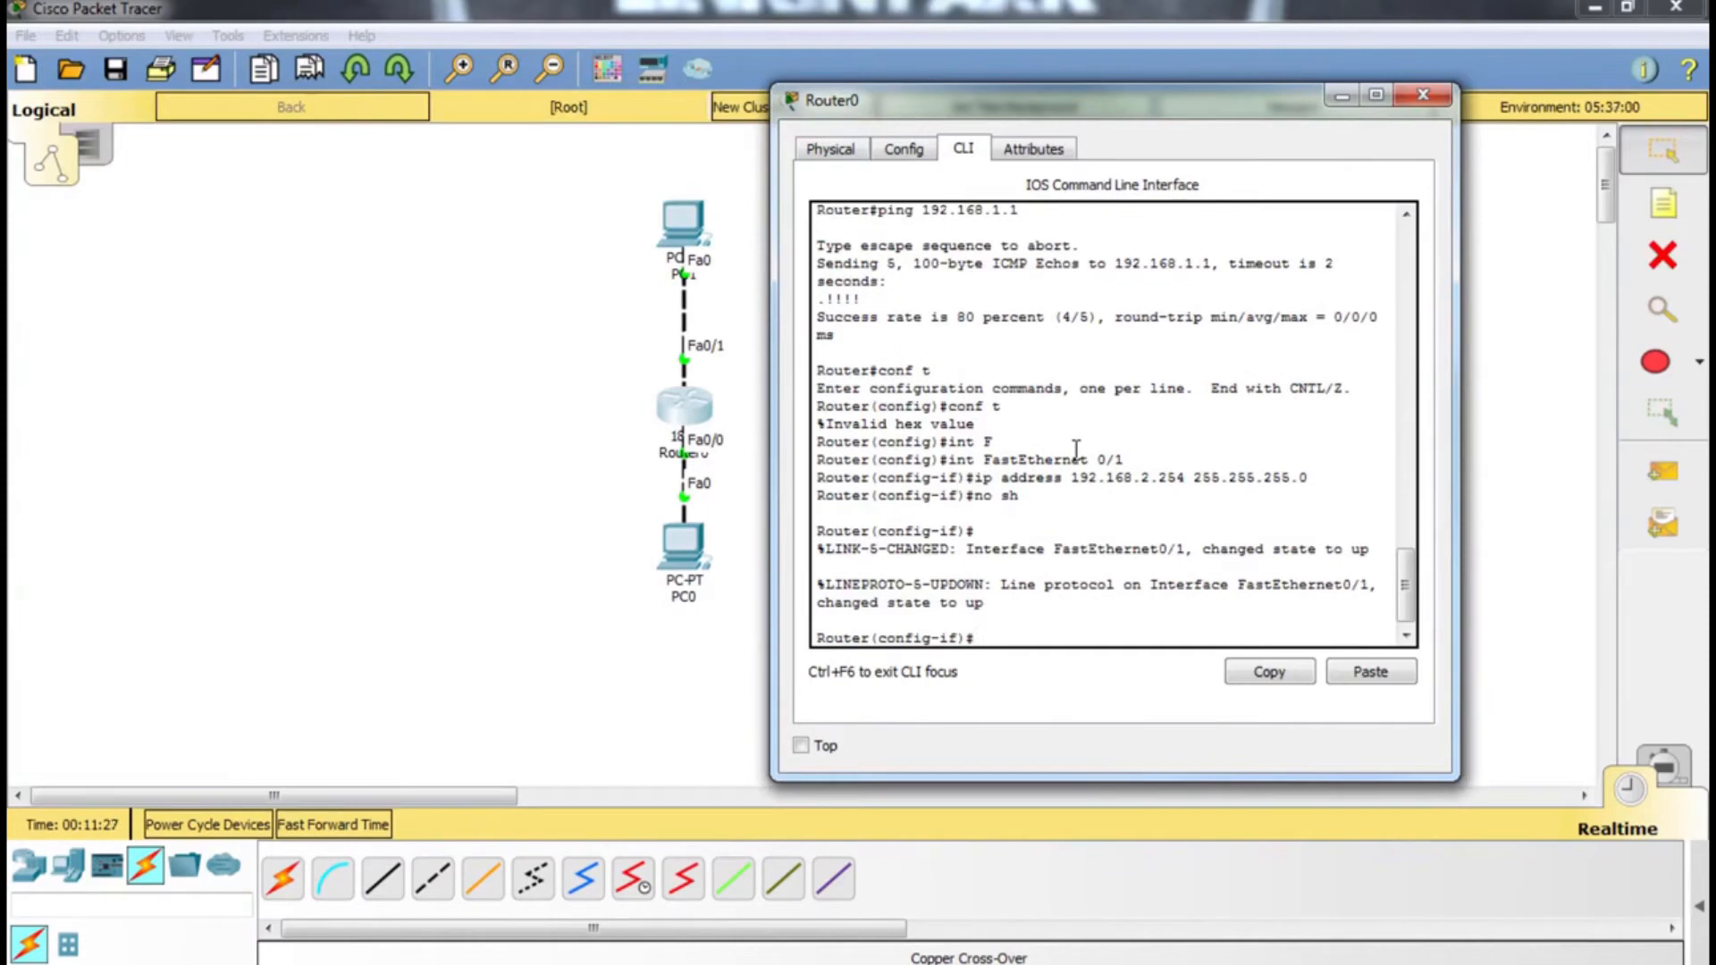
Exit to Router0's privileged mode, ping PC1 at 192.168.2.1 and close the router's window
text(exit)
key(Return)
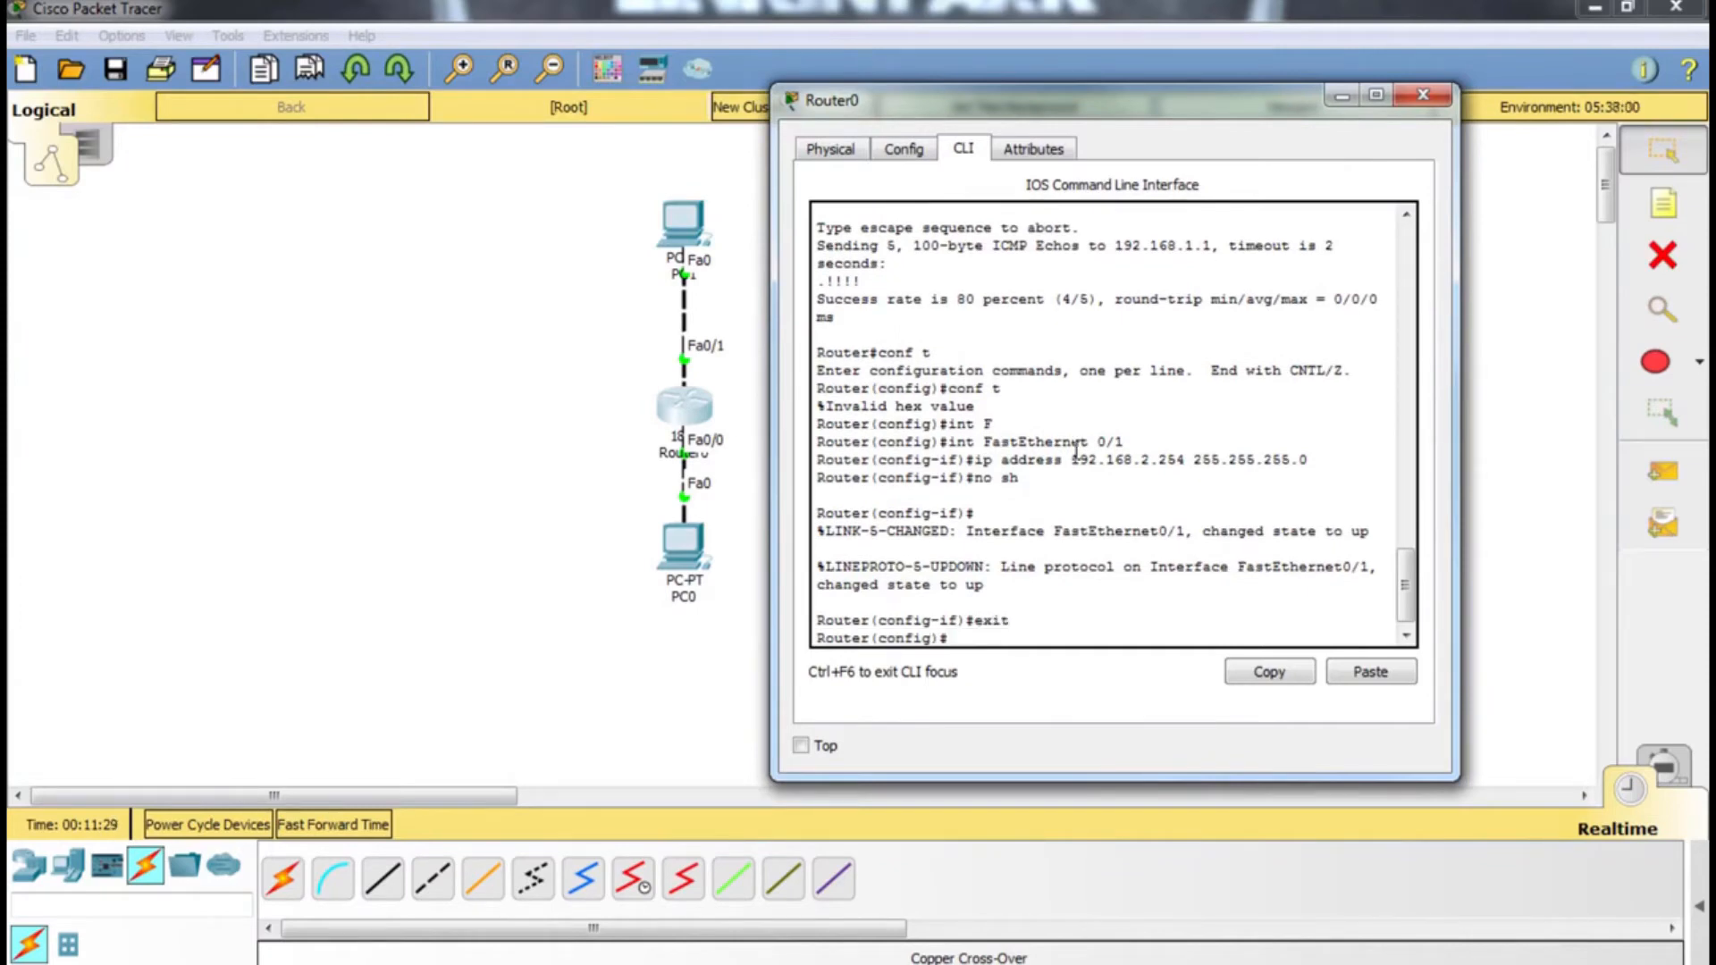
text(exit)
key(Return)
text(pi)
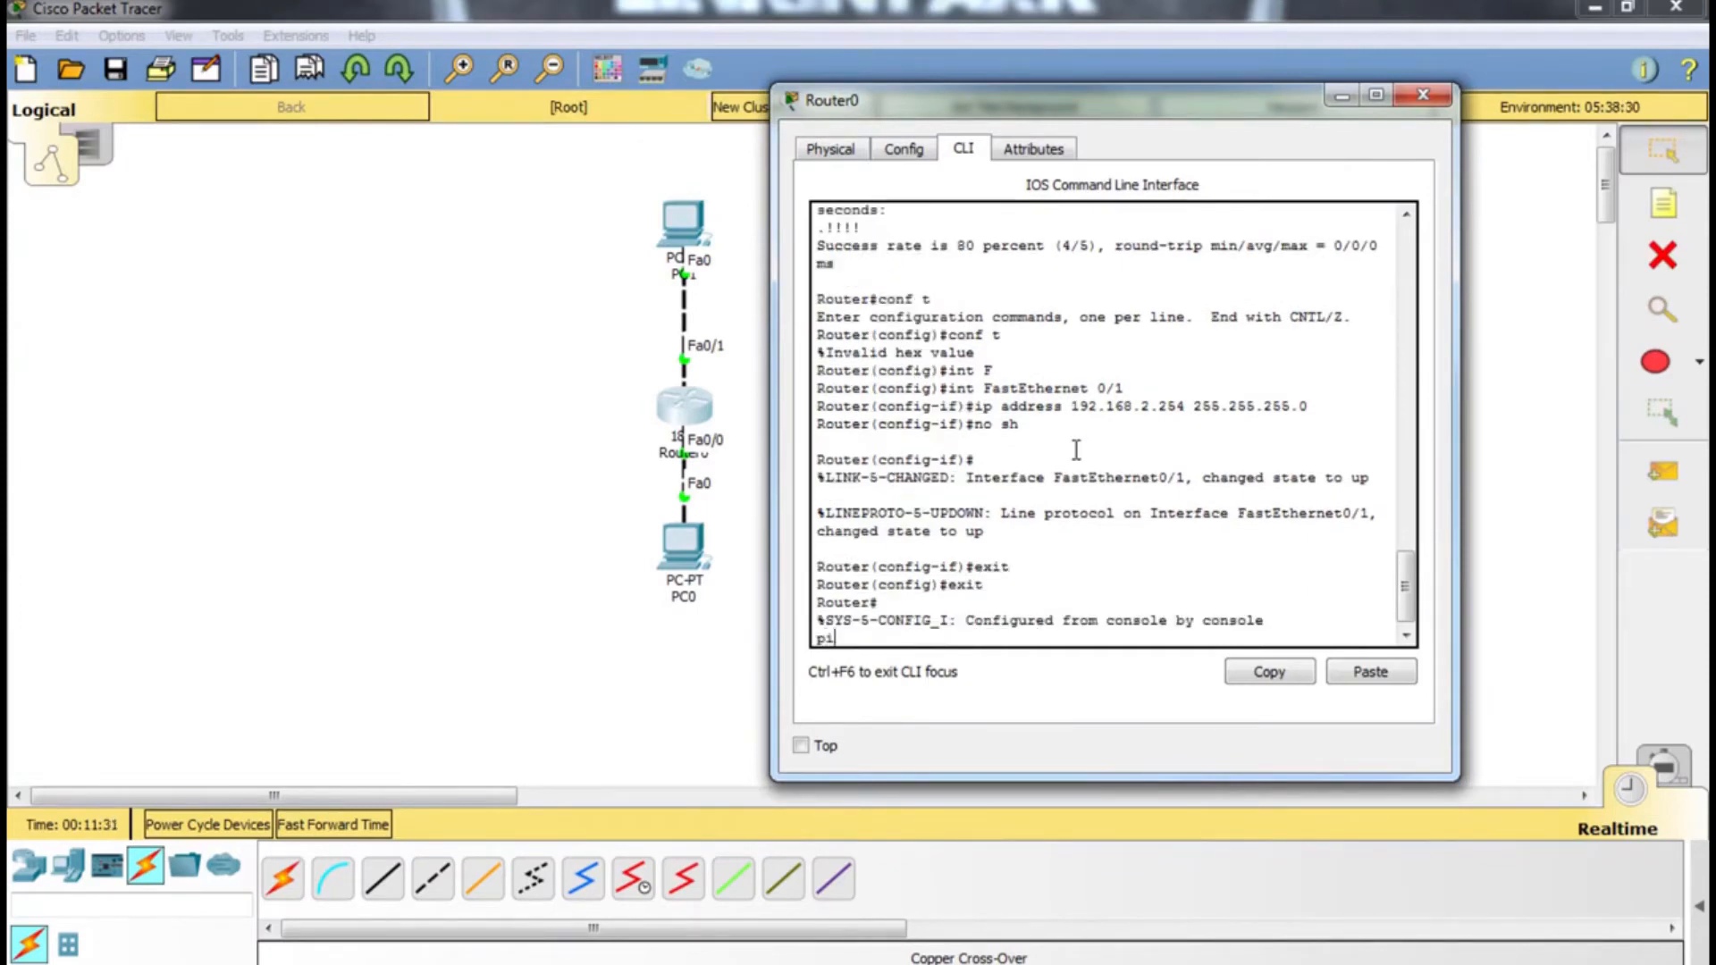
text(ng 192.168.2.1)
key(Return)
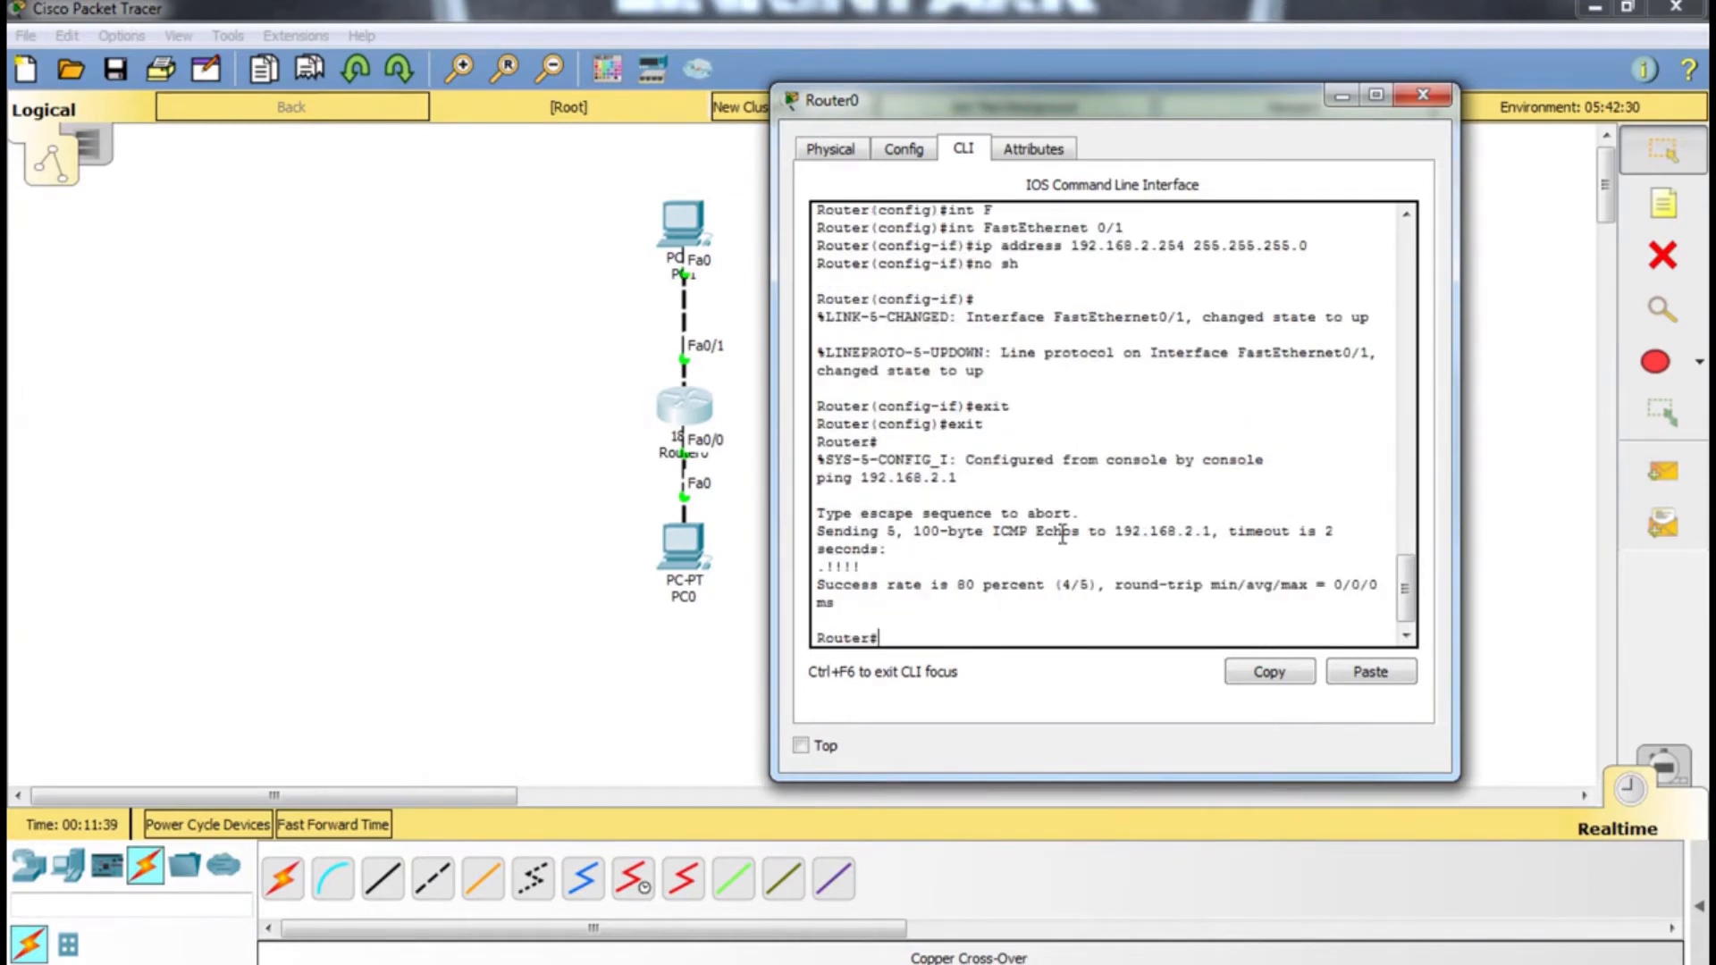
drag(1098, 585, 1058, 594)
click(1059, 594)
click(1421, 95)
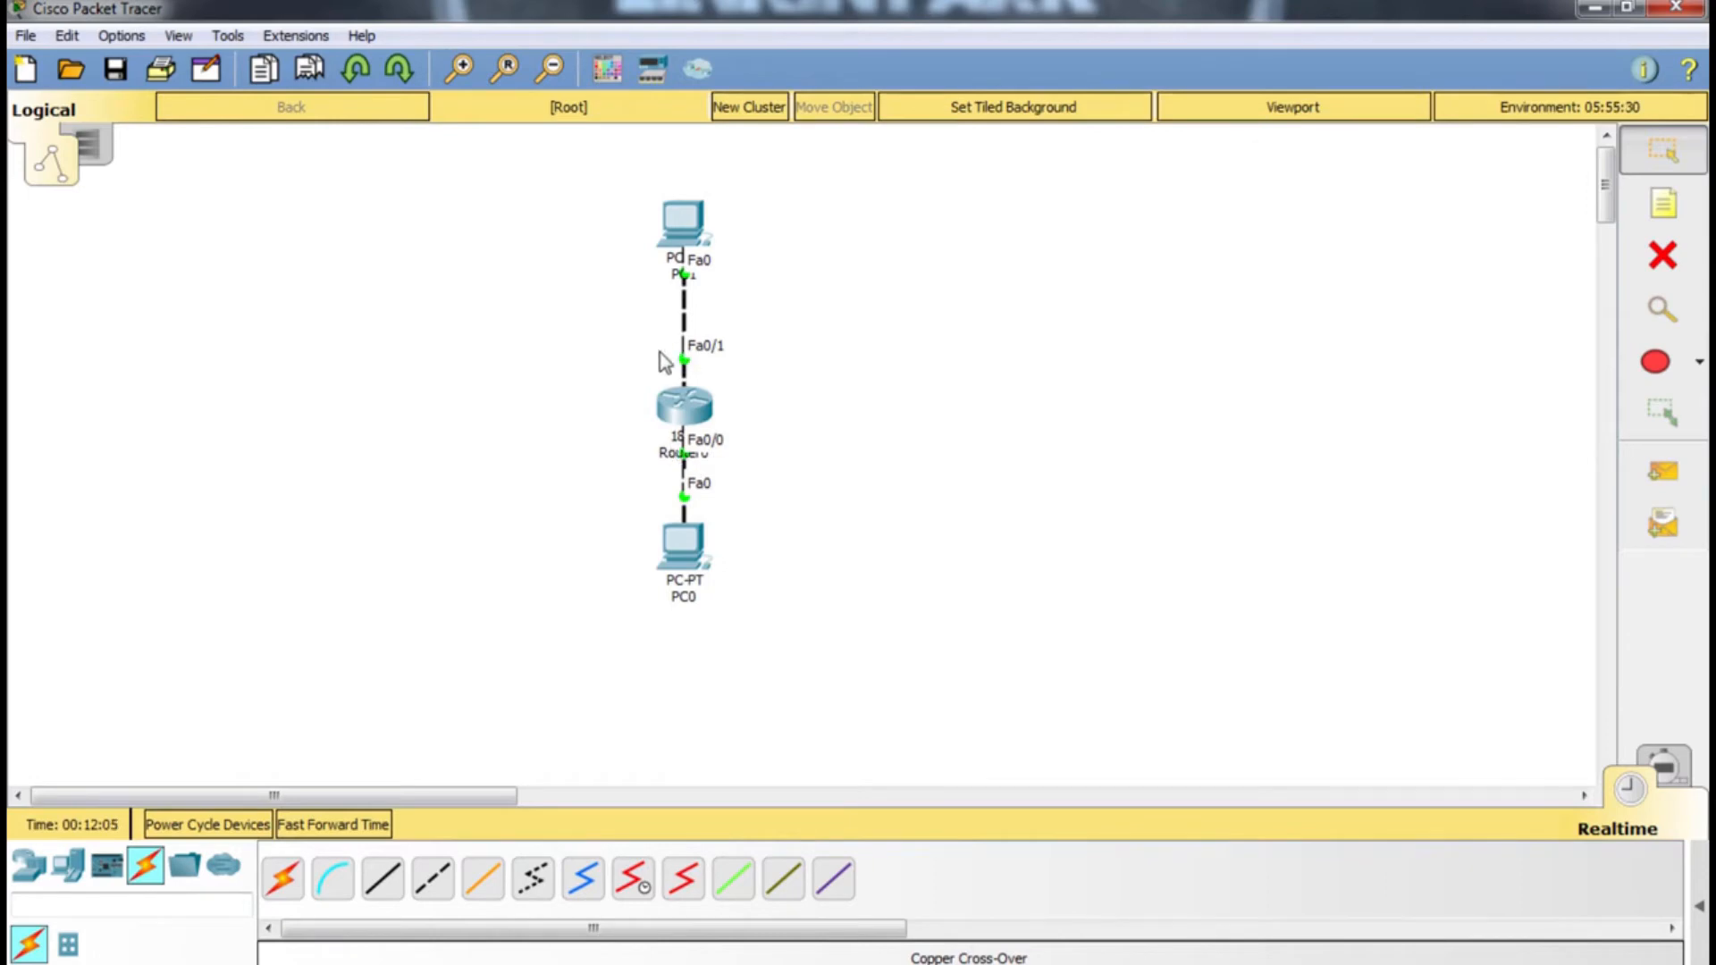
Set PC0's static IPv4 gateway to 192.168.1.254 and close its window
click(677, 556)
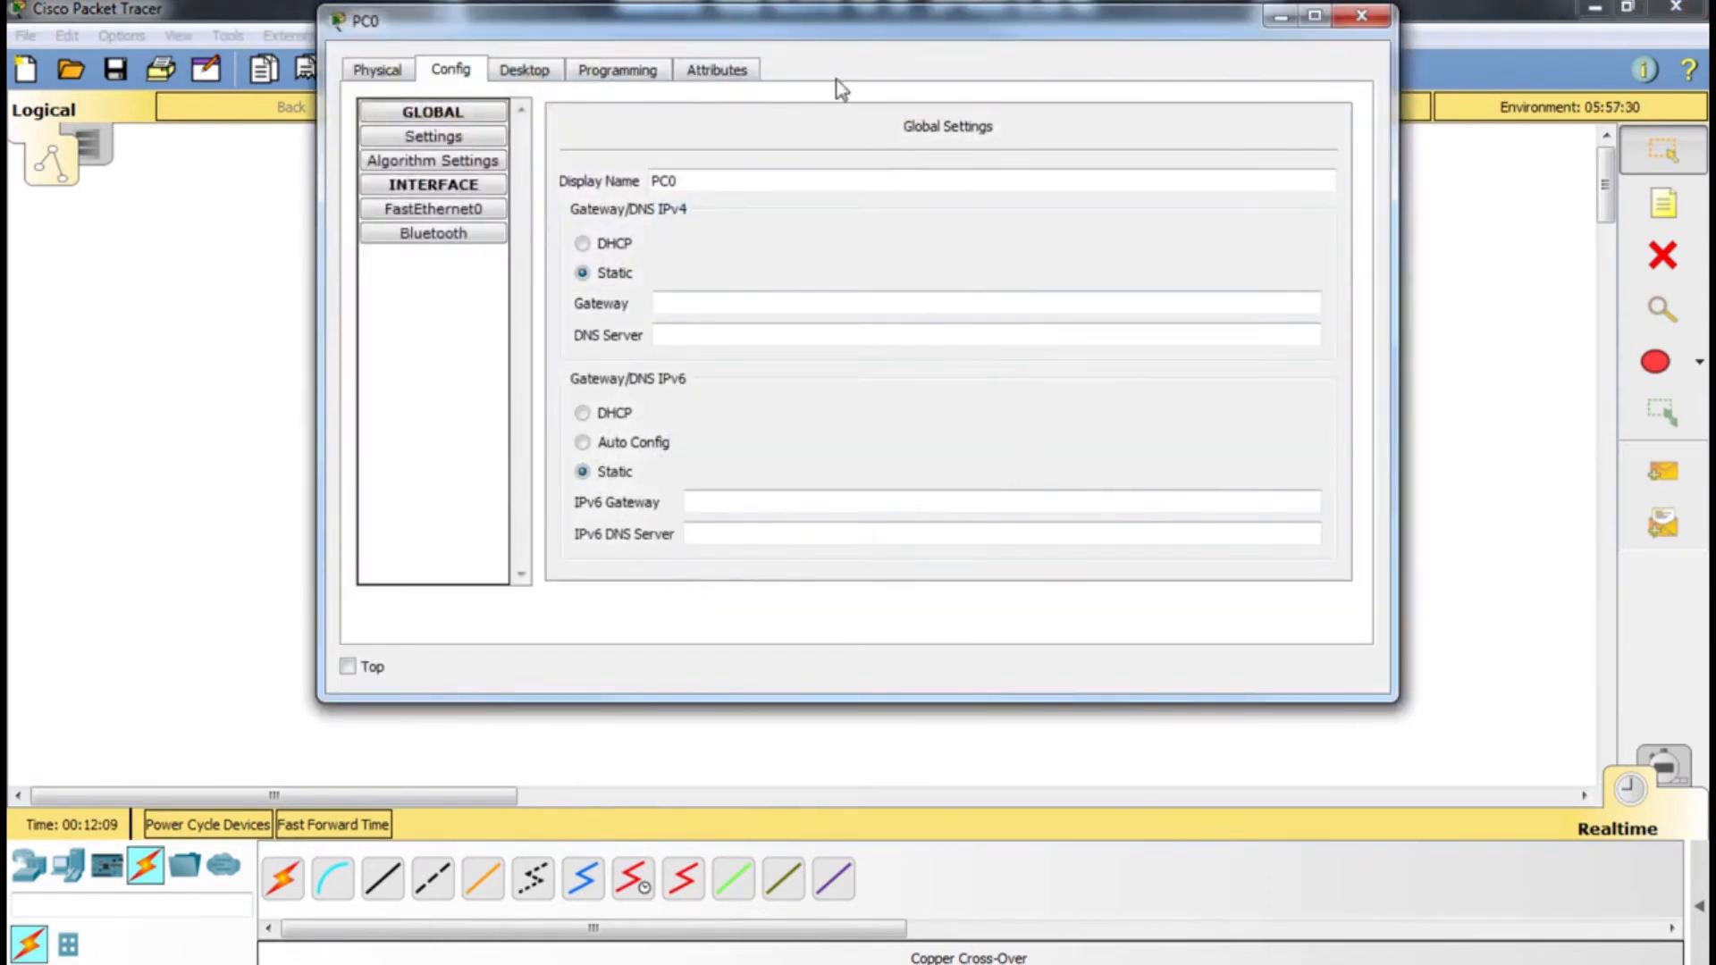
drag(733, 32, 1213, 118)
click(787, 369)
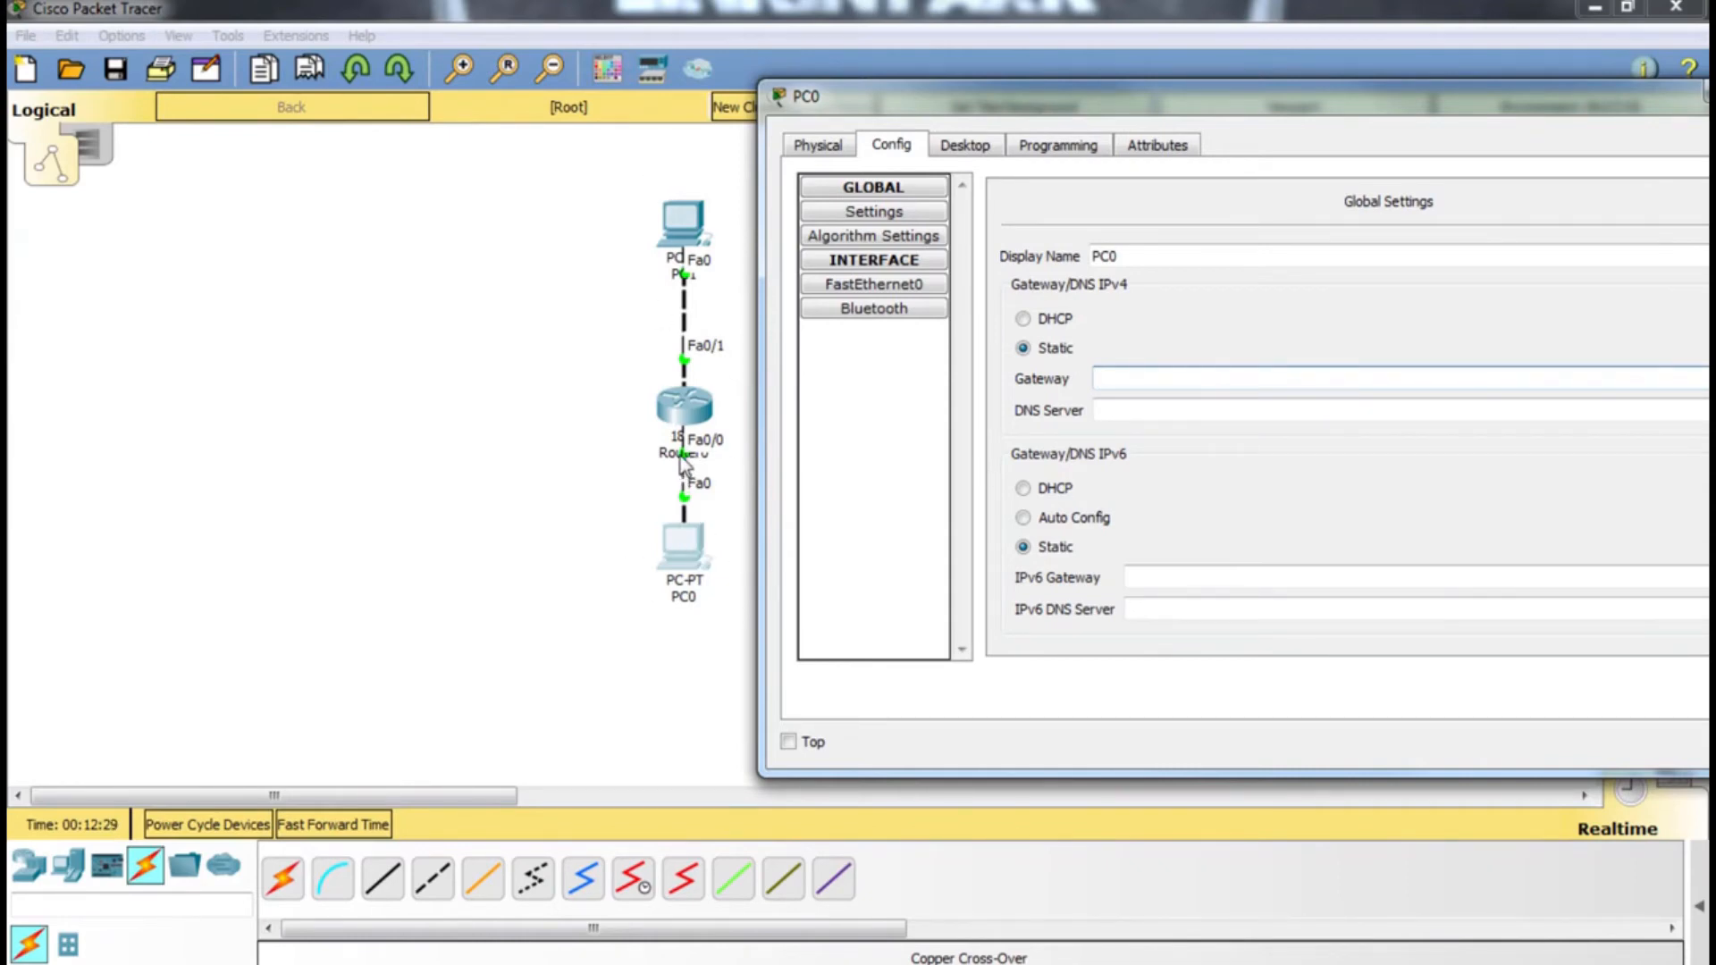
text(192.168.1.254)
drag(1028, 116, 610, 93)
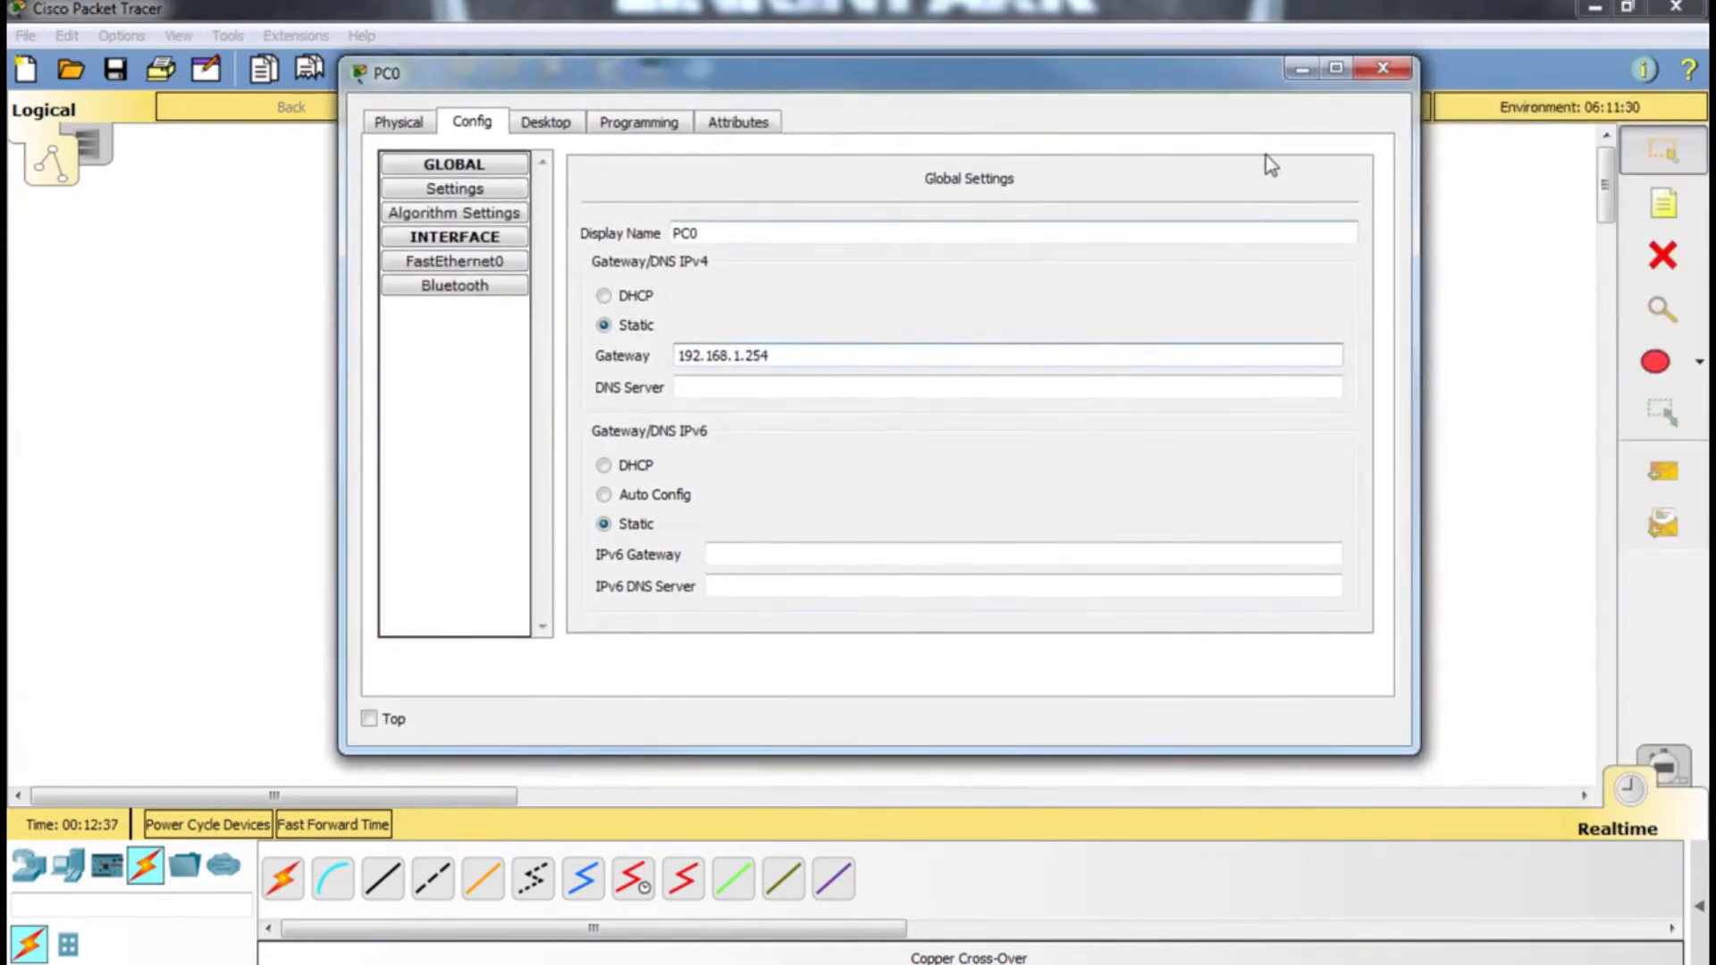
click(1382, 68)
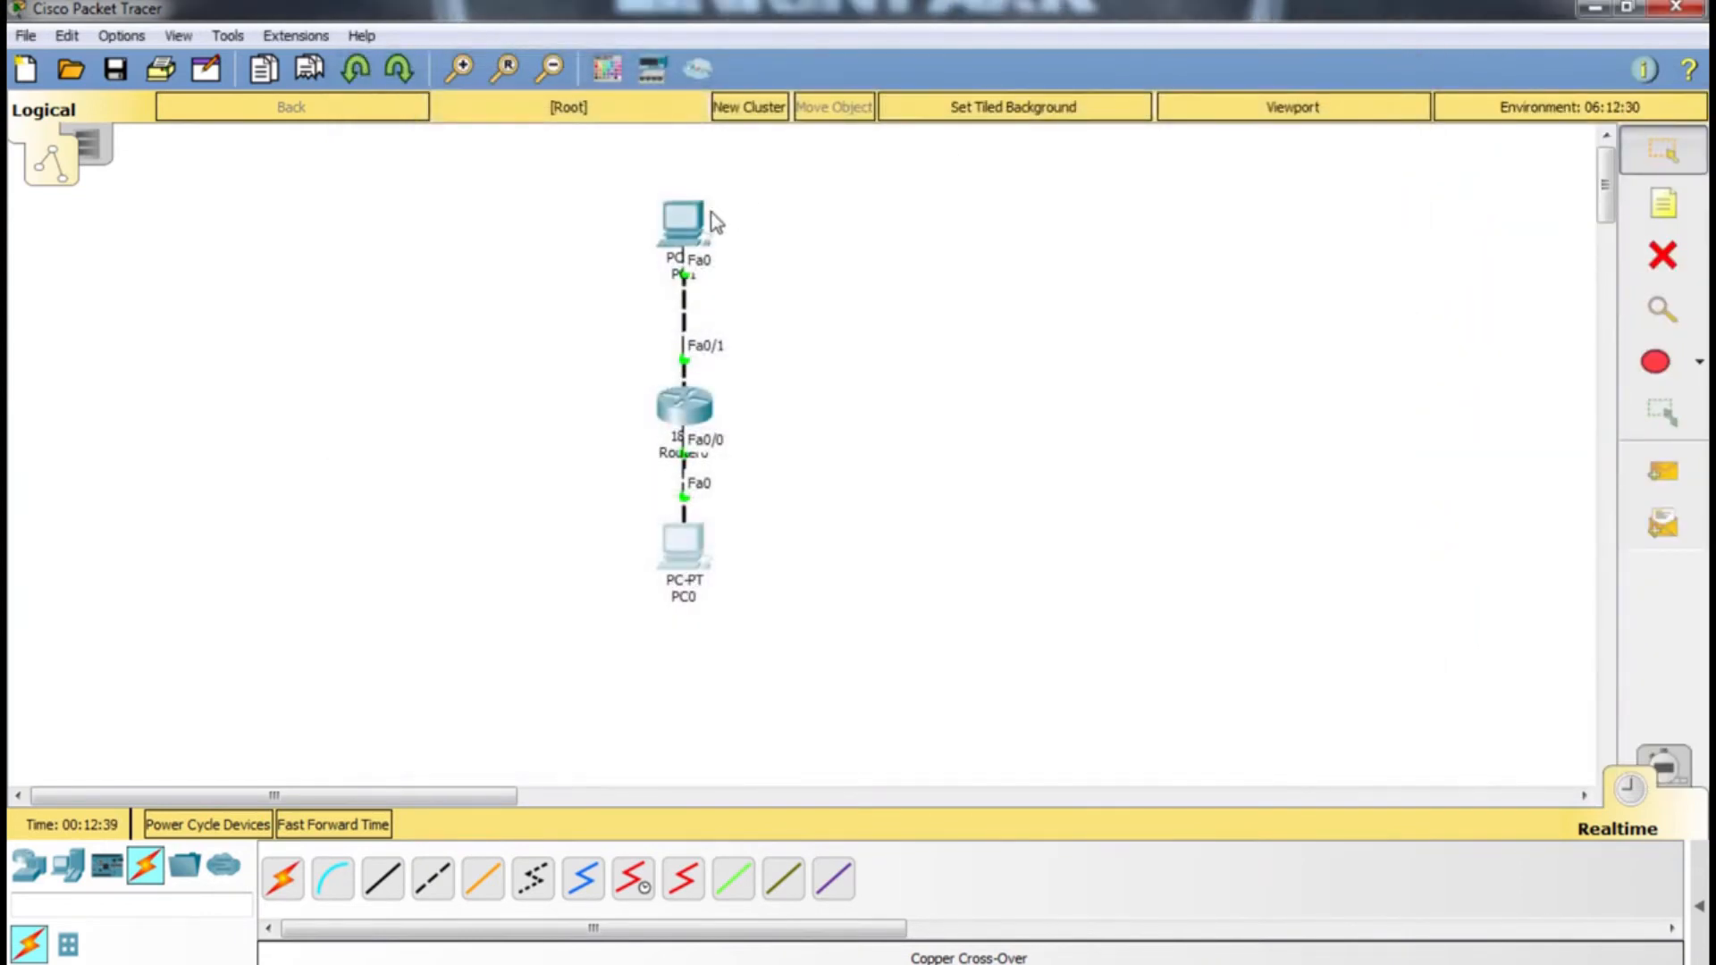
Set PC1's static IPv4 gateway to 192.168.2.254
click(684, 237)
click(695, 302)
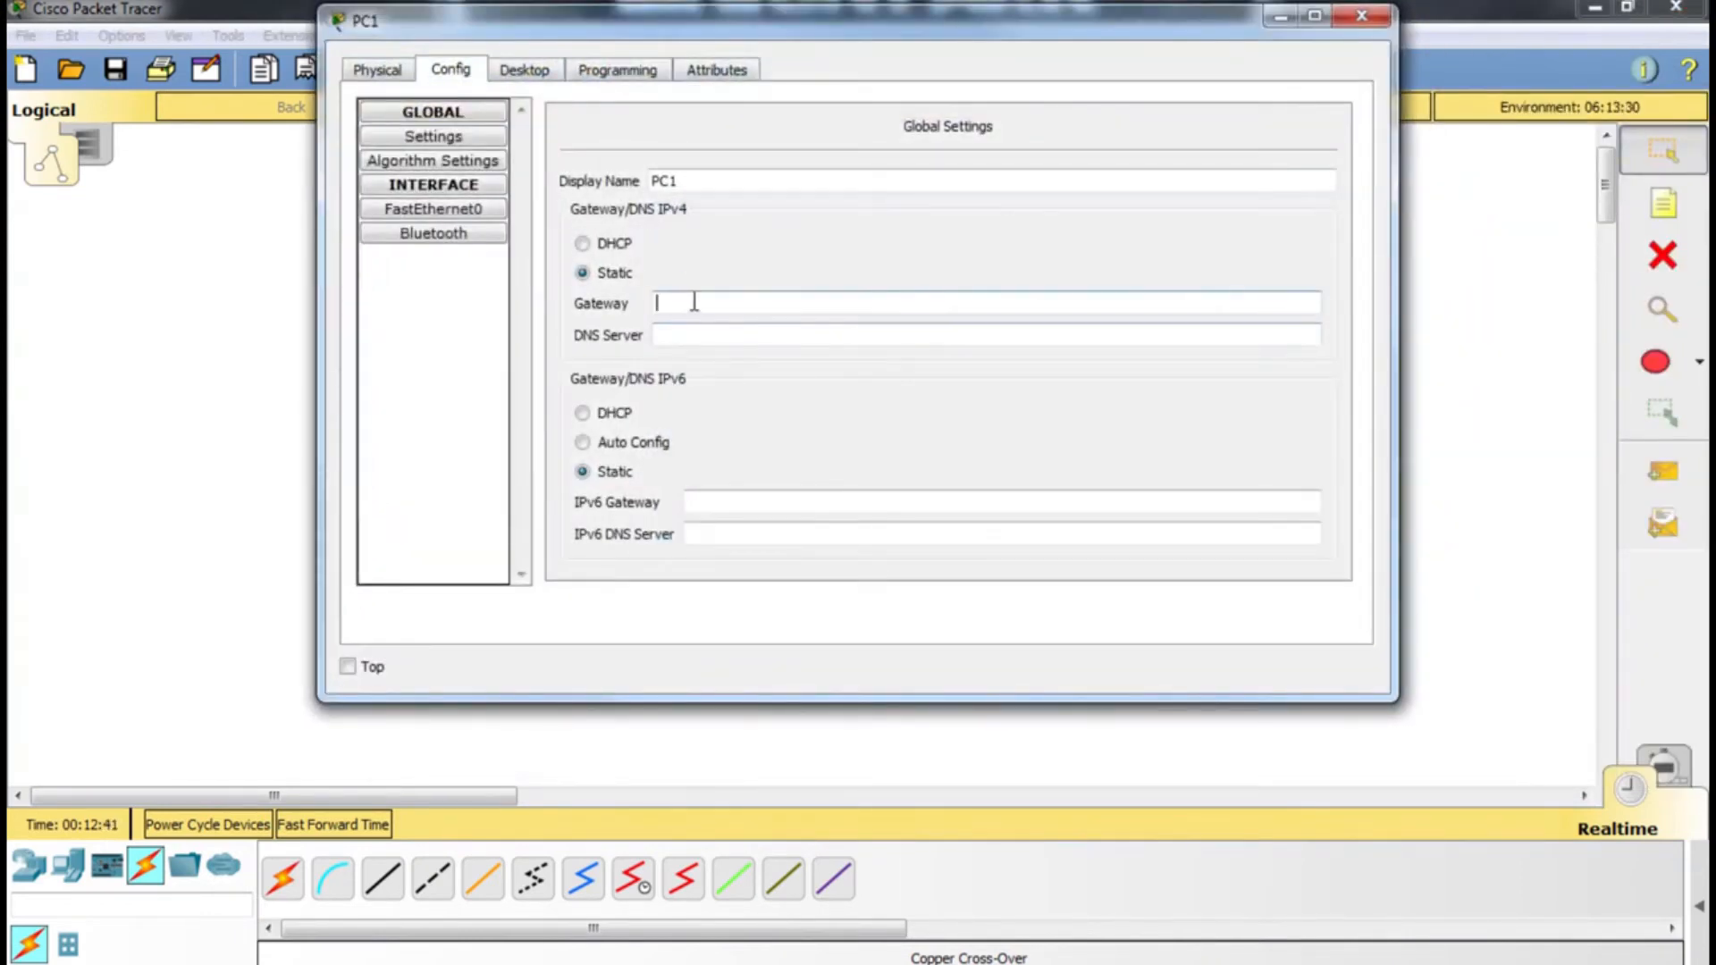
text(192.168.2.254)
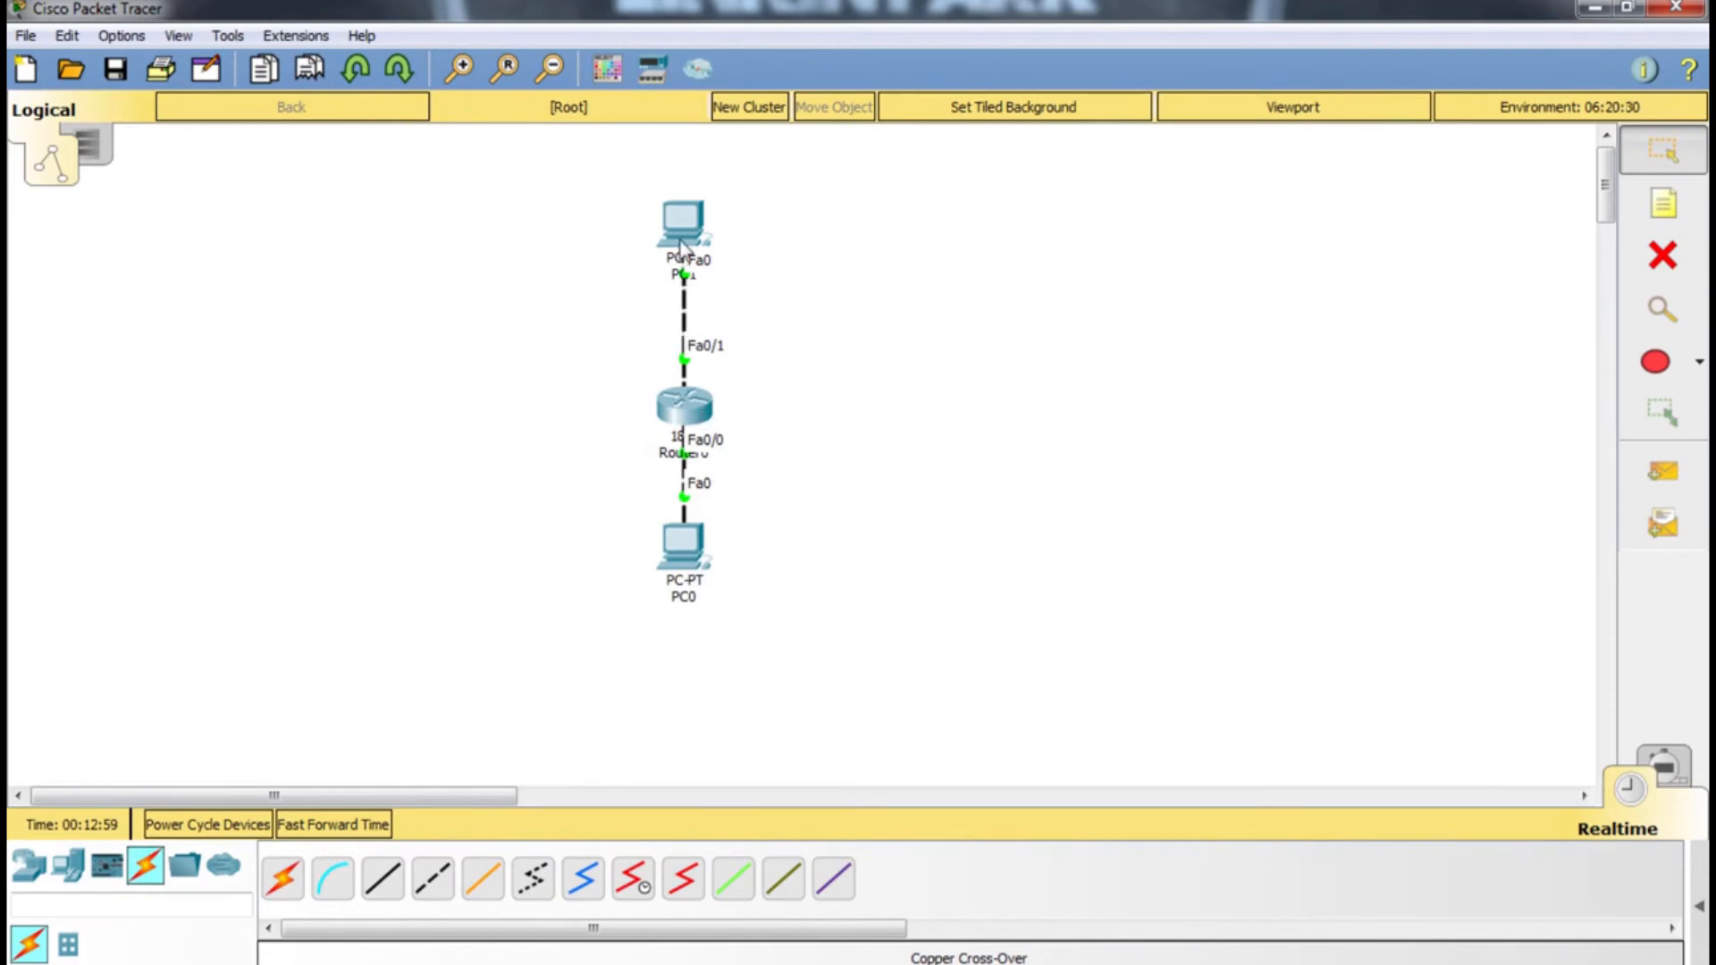
Reopen Router0's command line and enter global configuration mode with conf t
click(699, 413)
drag(755, 117, 1052, 93)
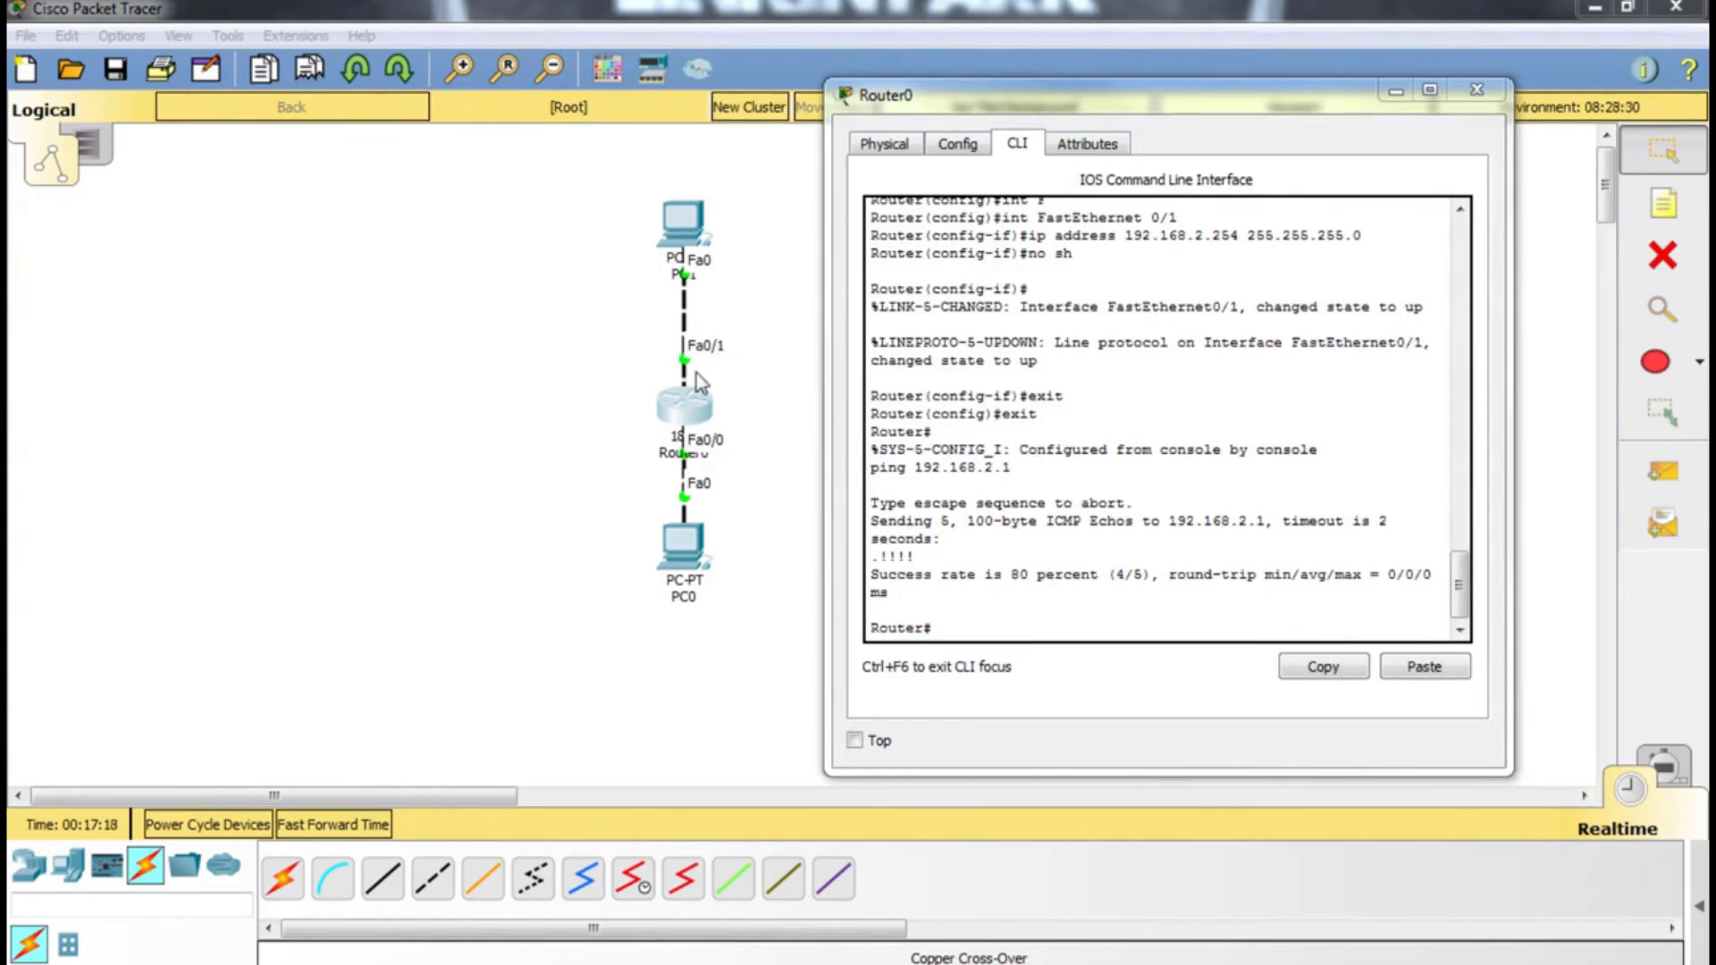
click(995, 623)
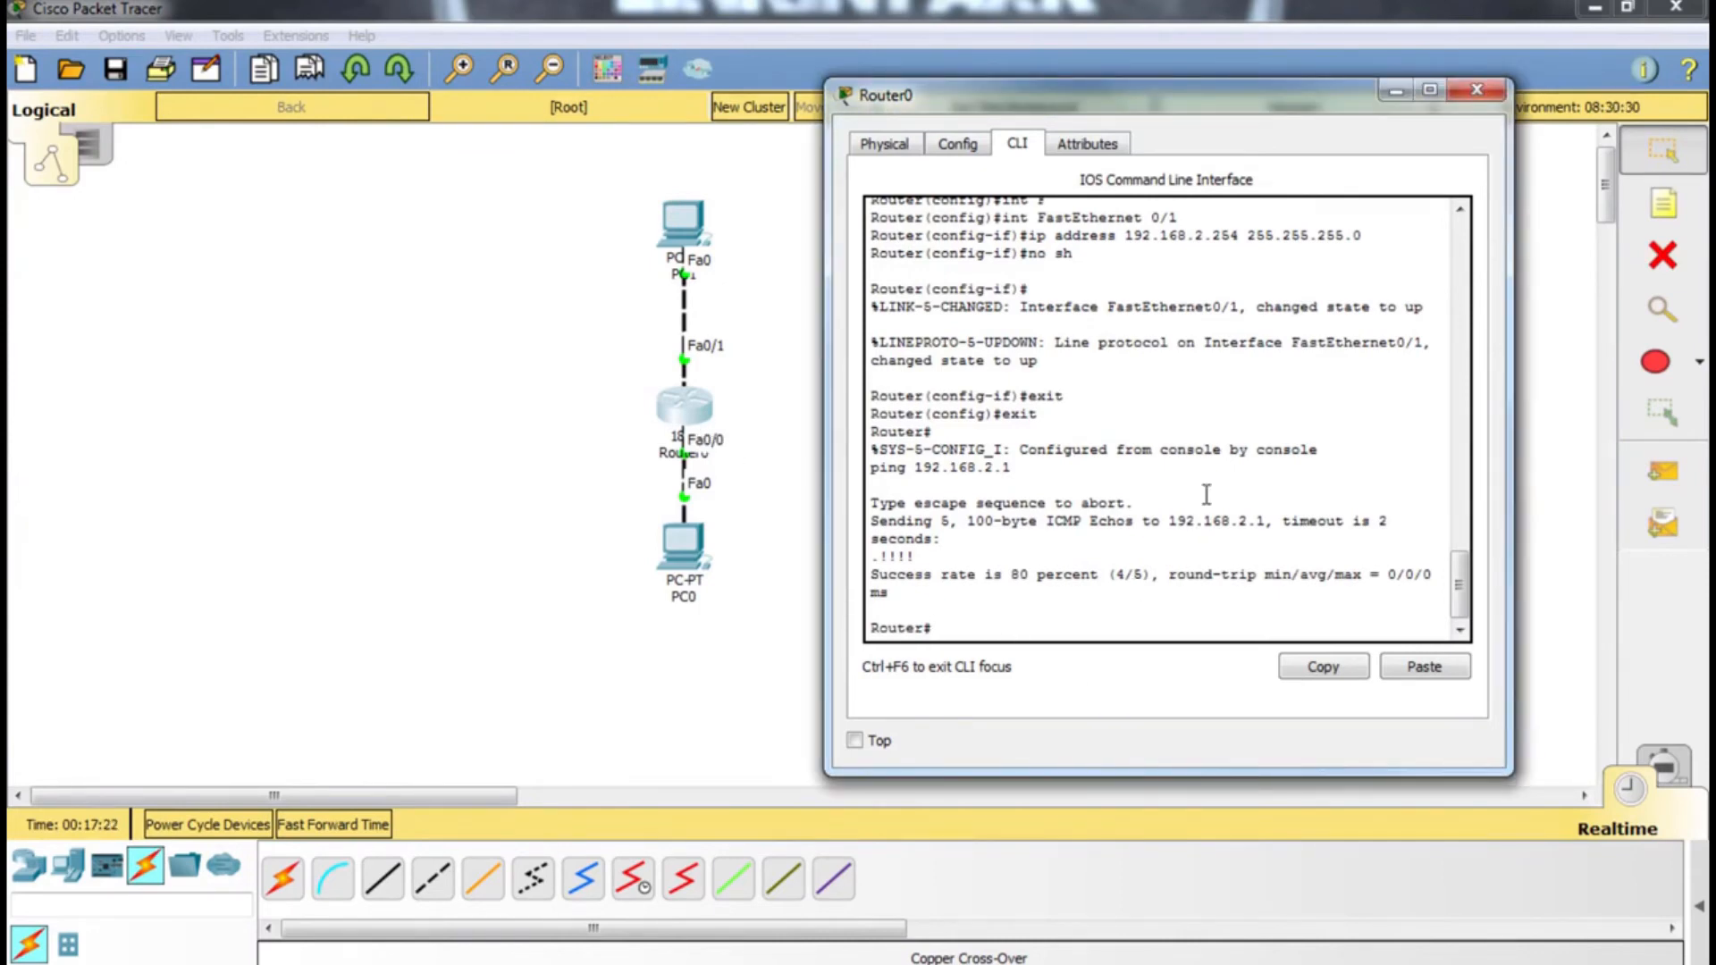
text(e)
key(BackSpace)
key(BackSpace)
text(conf t)
key(Return)
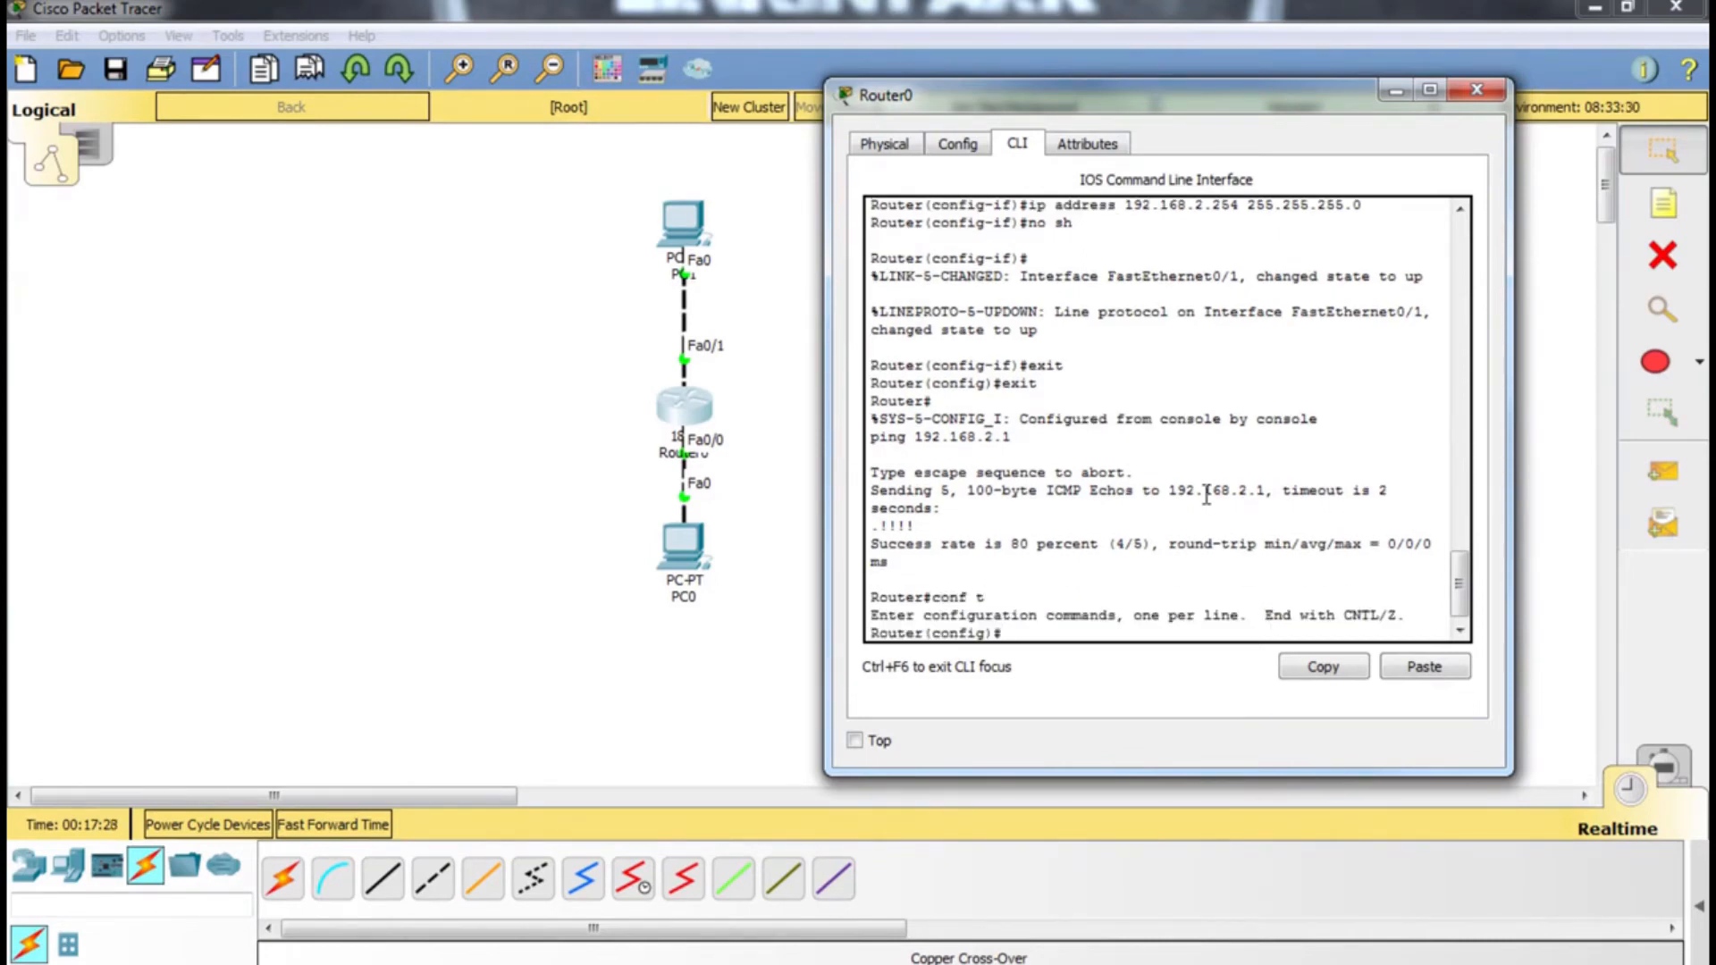
Add a static route on Router0 to network 192.168.2.0 with mask 255.255.255.0 through FastEthernet 0/1
text(ip route 192.168.2.0 25)
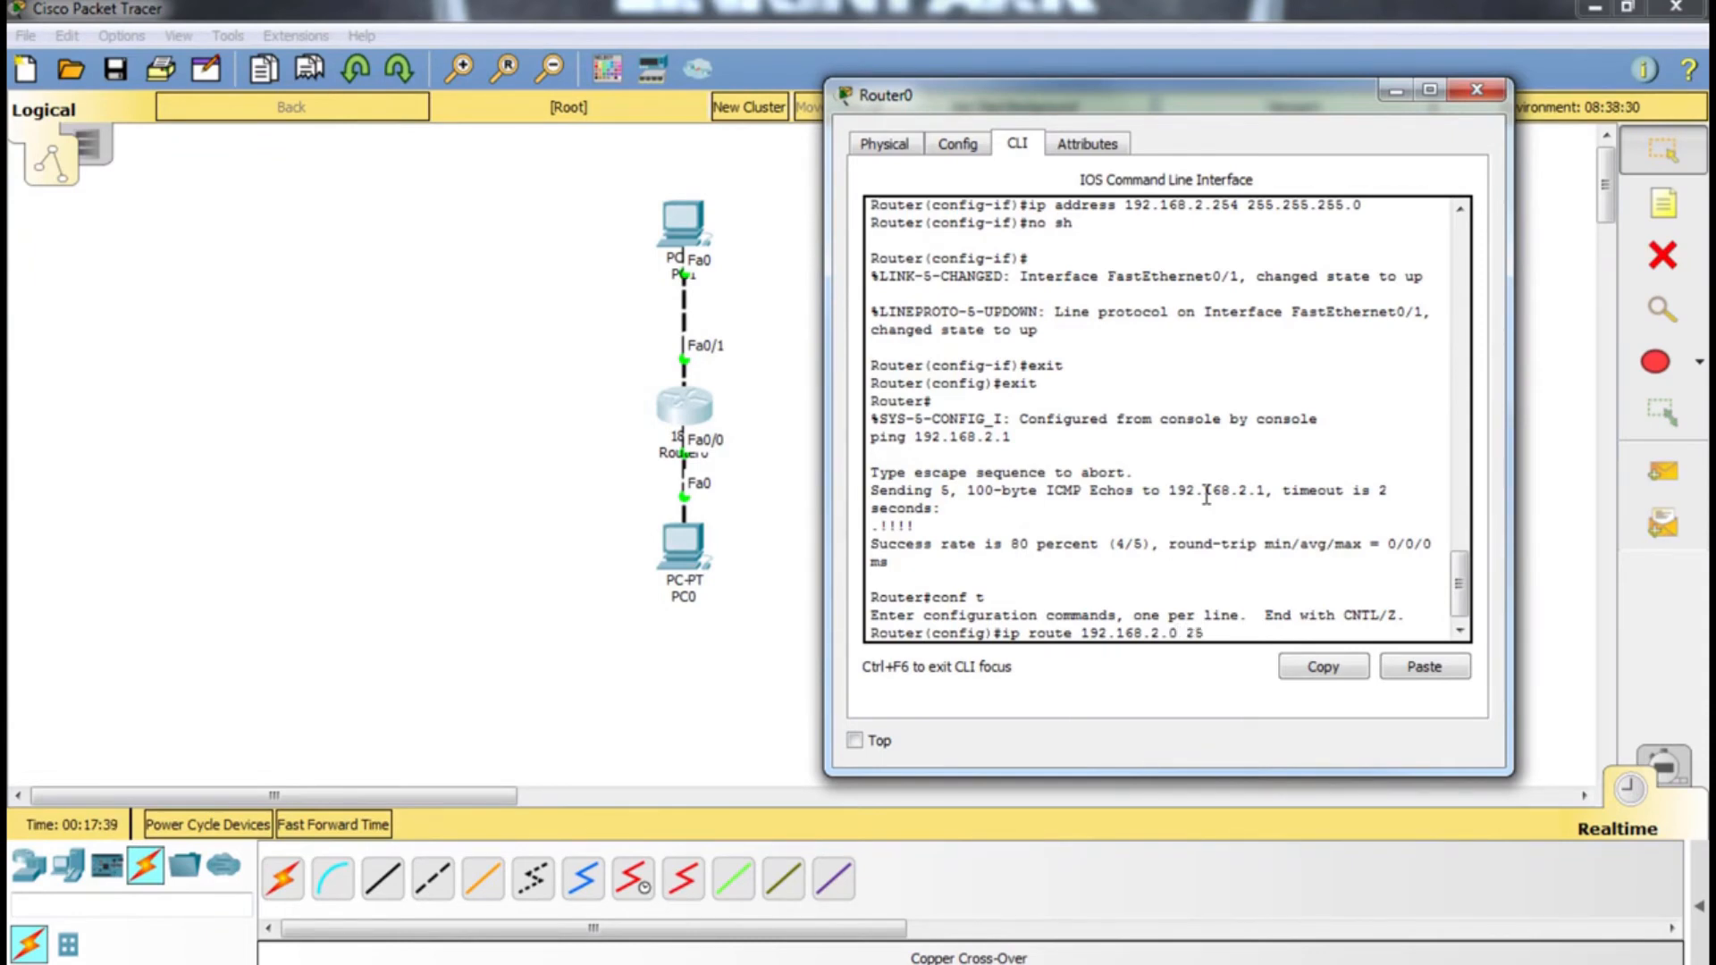
text(.255.)
text(5)
key(Right)
key(Right)
key(Right)
key(Right)
text(255.0)
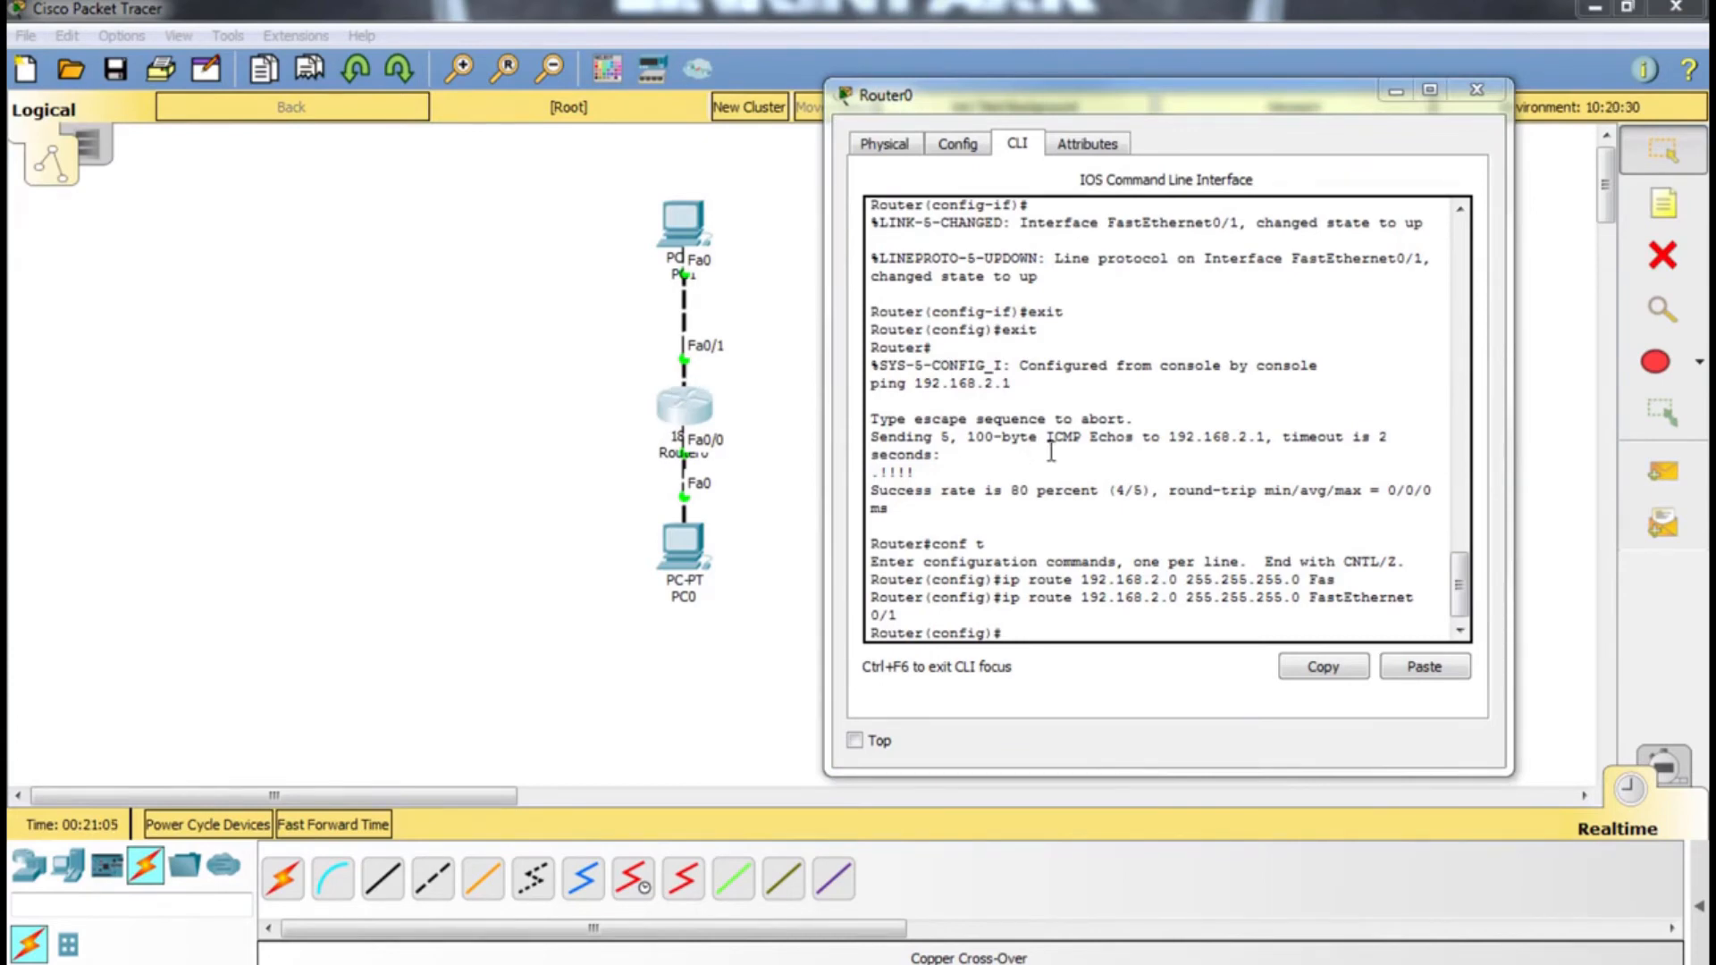
Add a static route on Router0 to network 192.168.1.0 with mask 255.255.255.0 through FastEthernet 0/0
click(1037, 629)
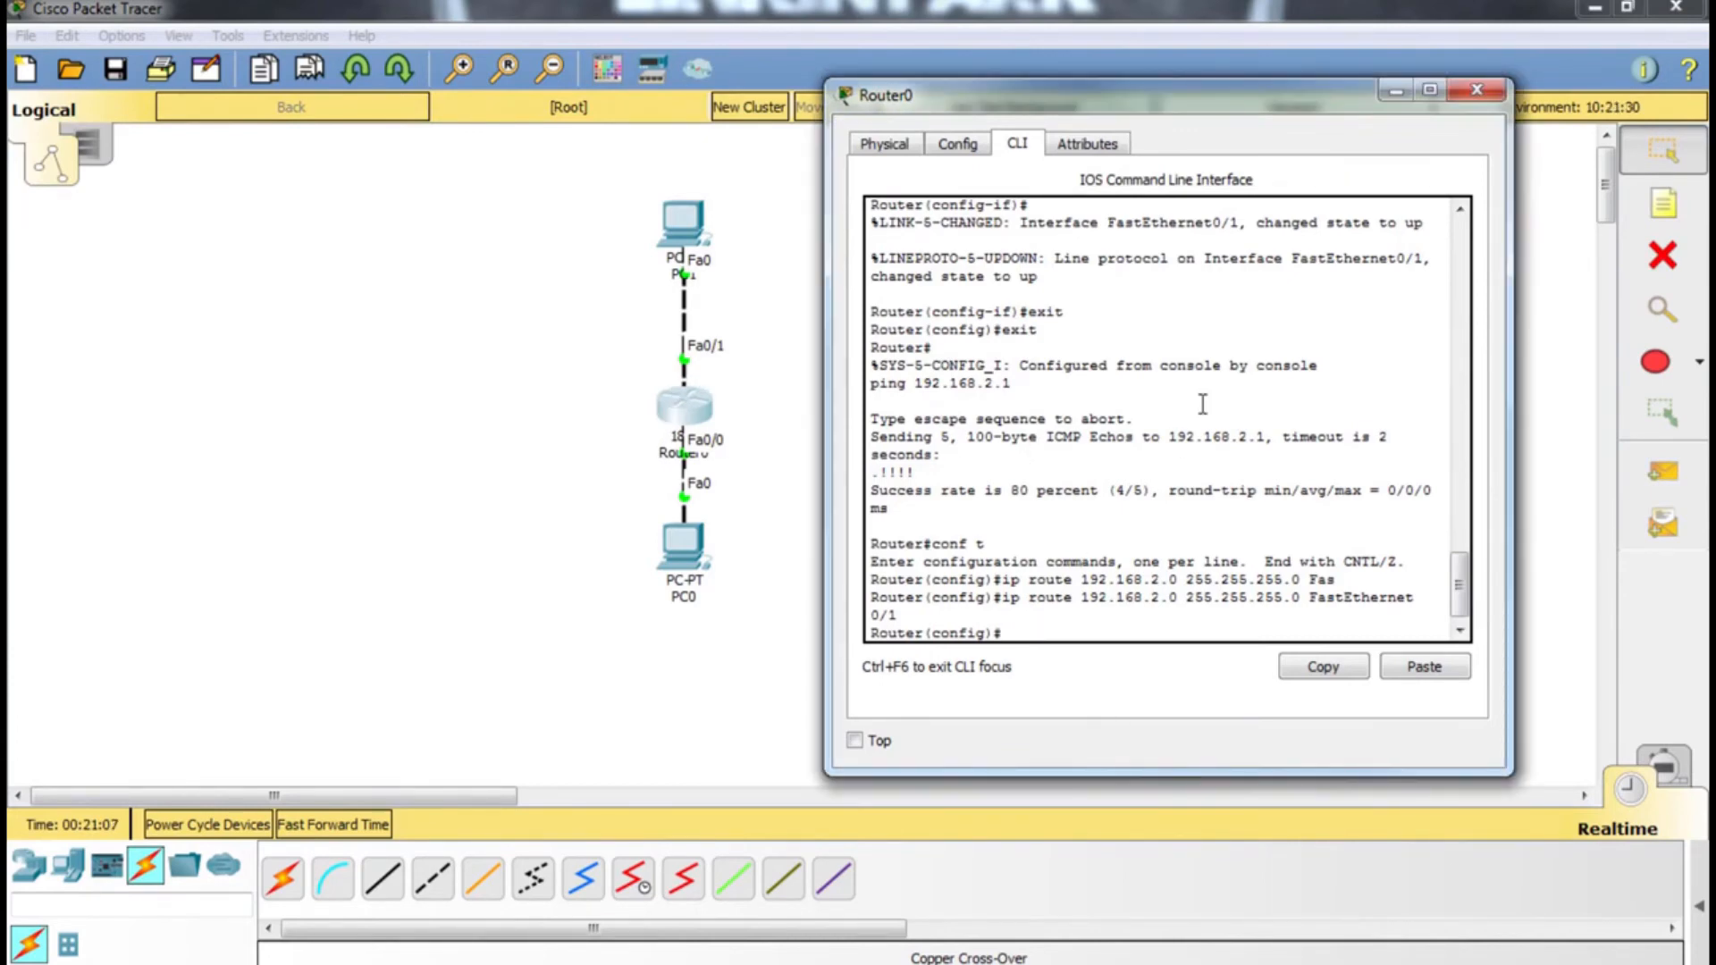
text(ip route 192.168.1.0 255.255)
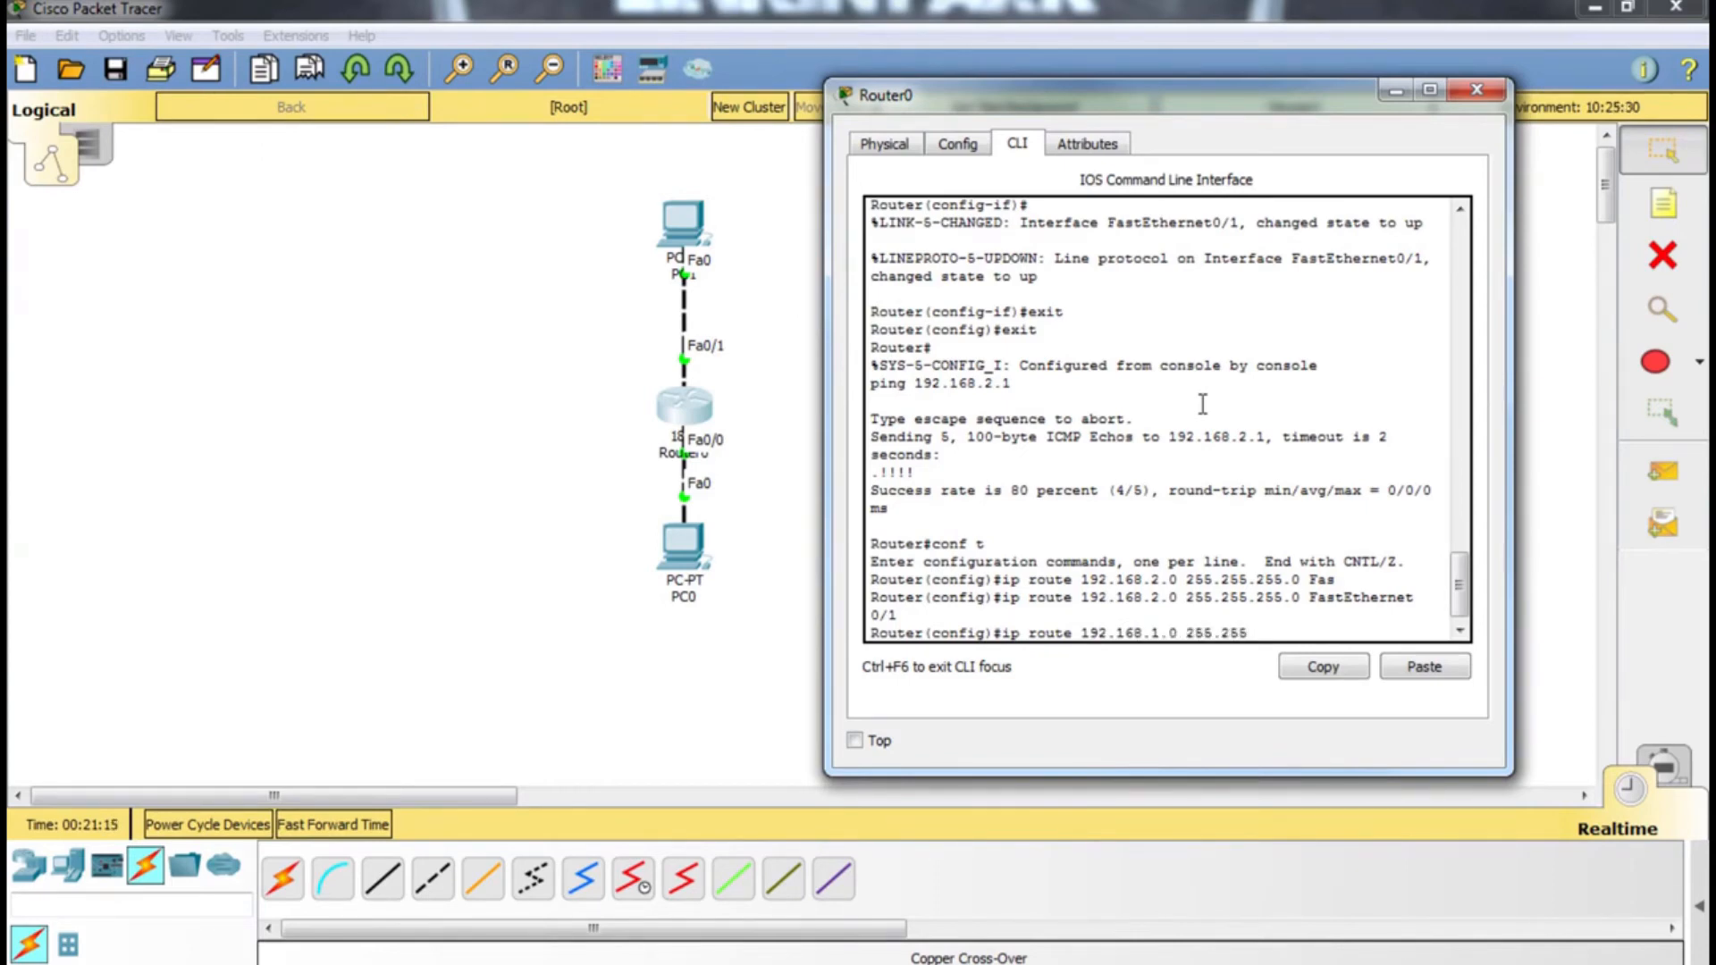
text(.255.0 Fas)
key(Tab)
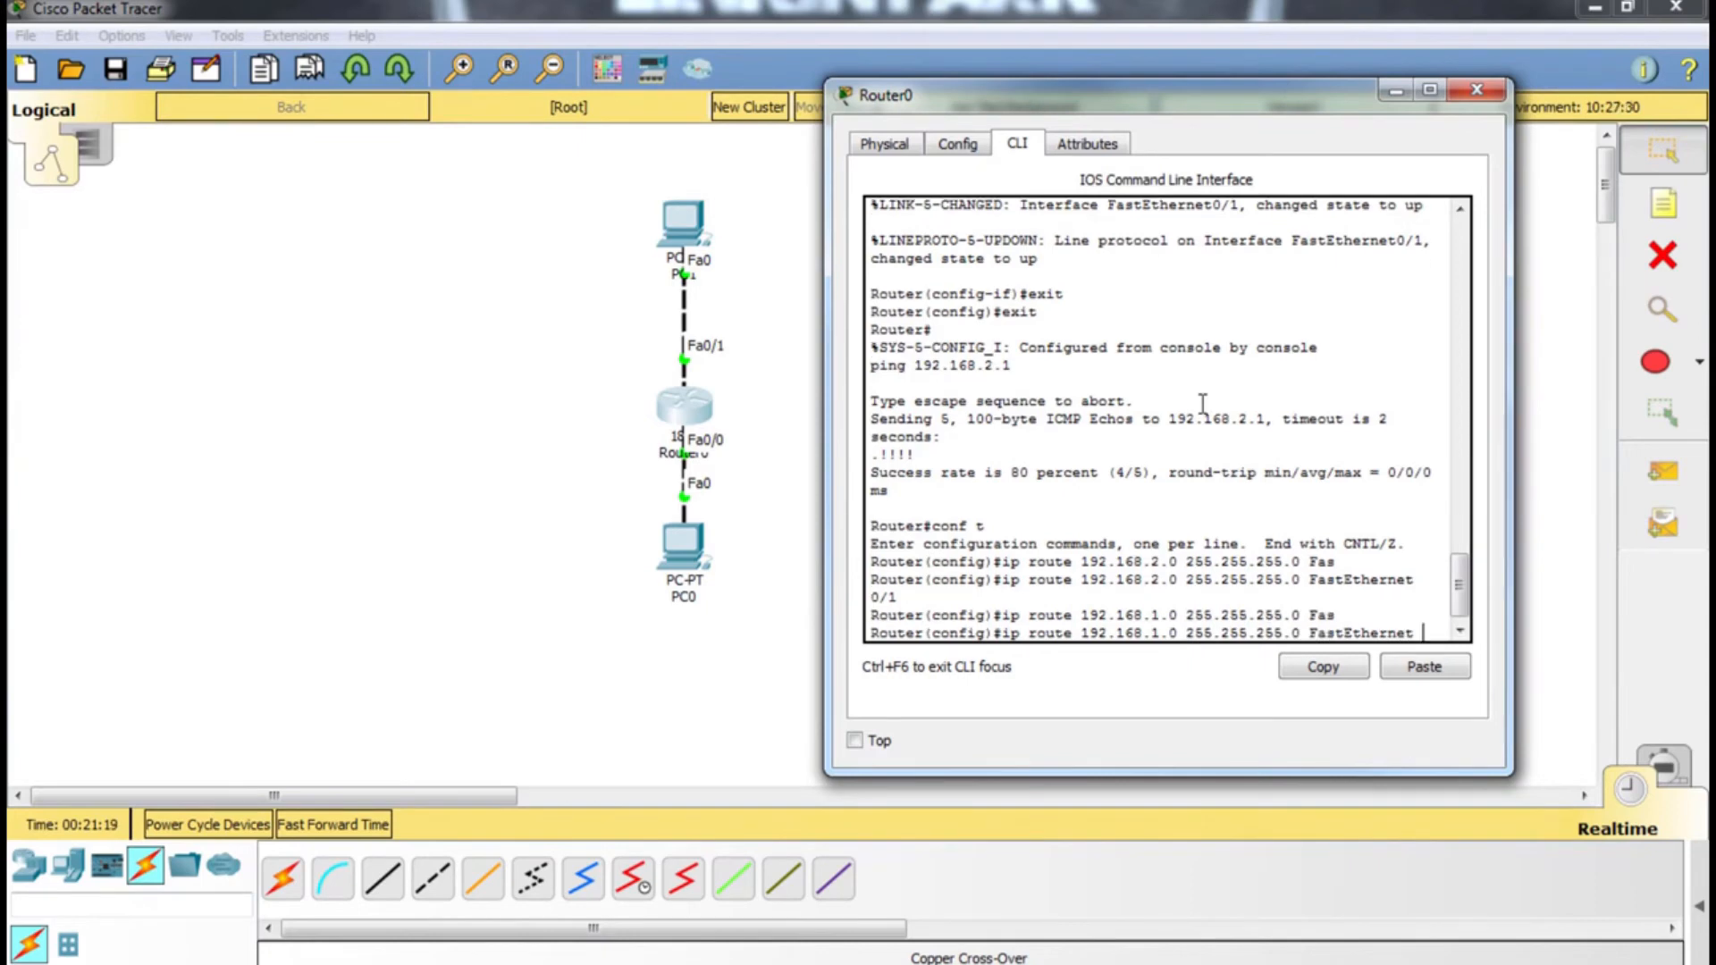
text(0/0)
key(Return)
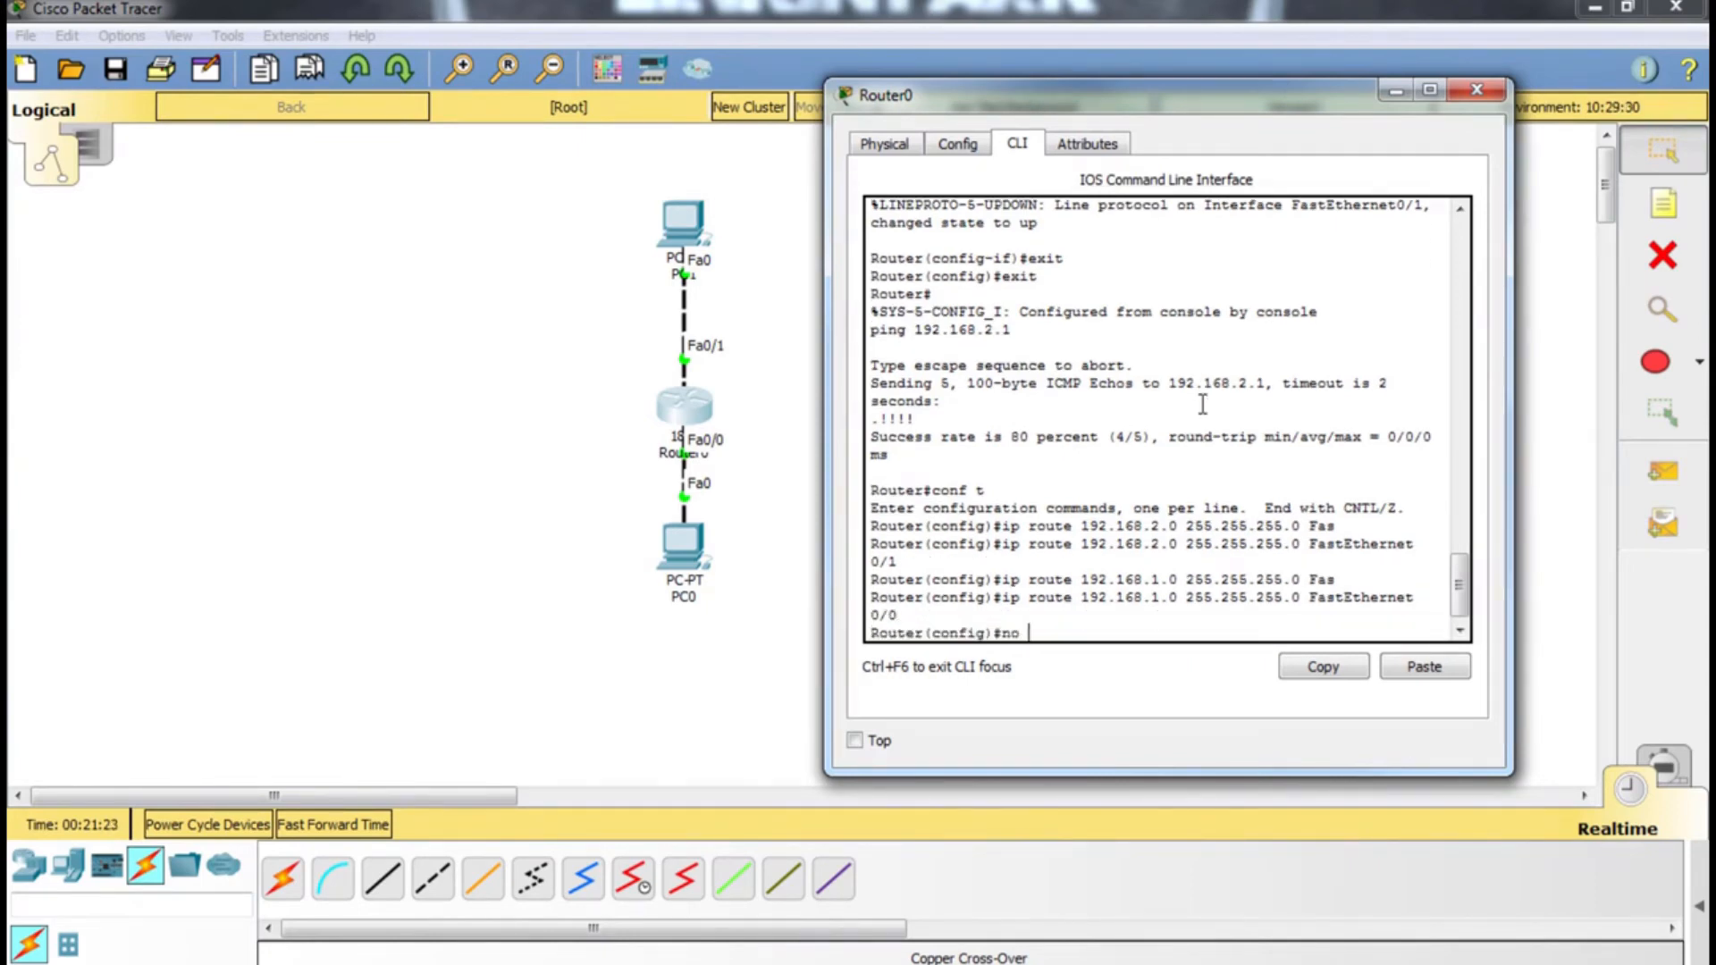
key(BackSpace)
key(BackSpace)
key(Up)
key(Left)
key(Left)
key(Left)
key(Left)
key(Left)
key(Left)
key(Left)
key(Left)
key(Left)
key(Left)
key(Left)
key(Left)
key(Left)
key(Left)
key(Left)
key(Left)
key(Left)
key(Left)
key(Left)
key(Left)
key(Left)
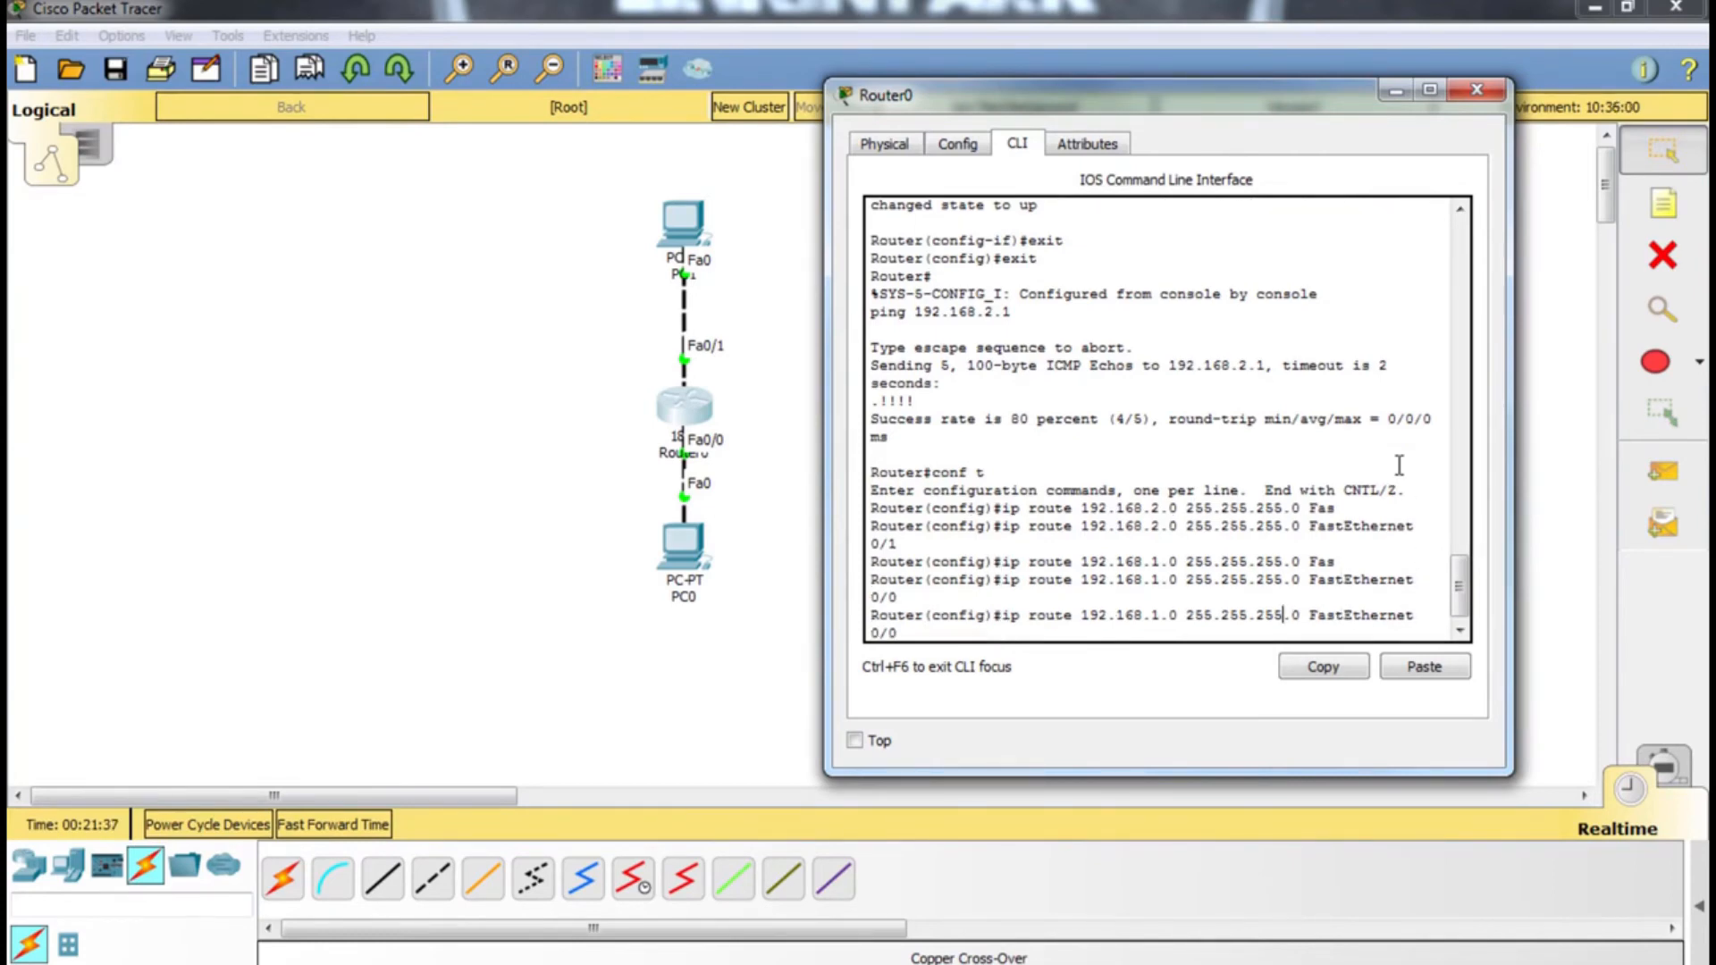
text(no)
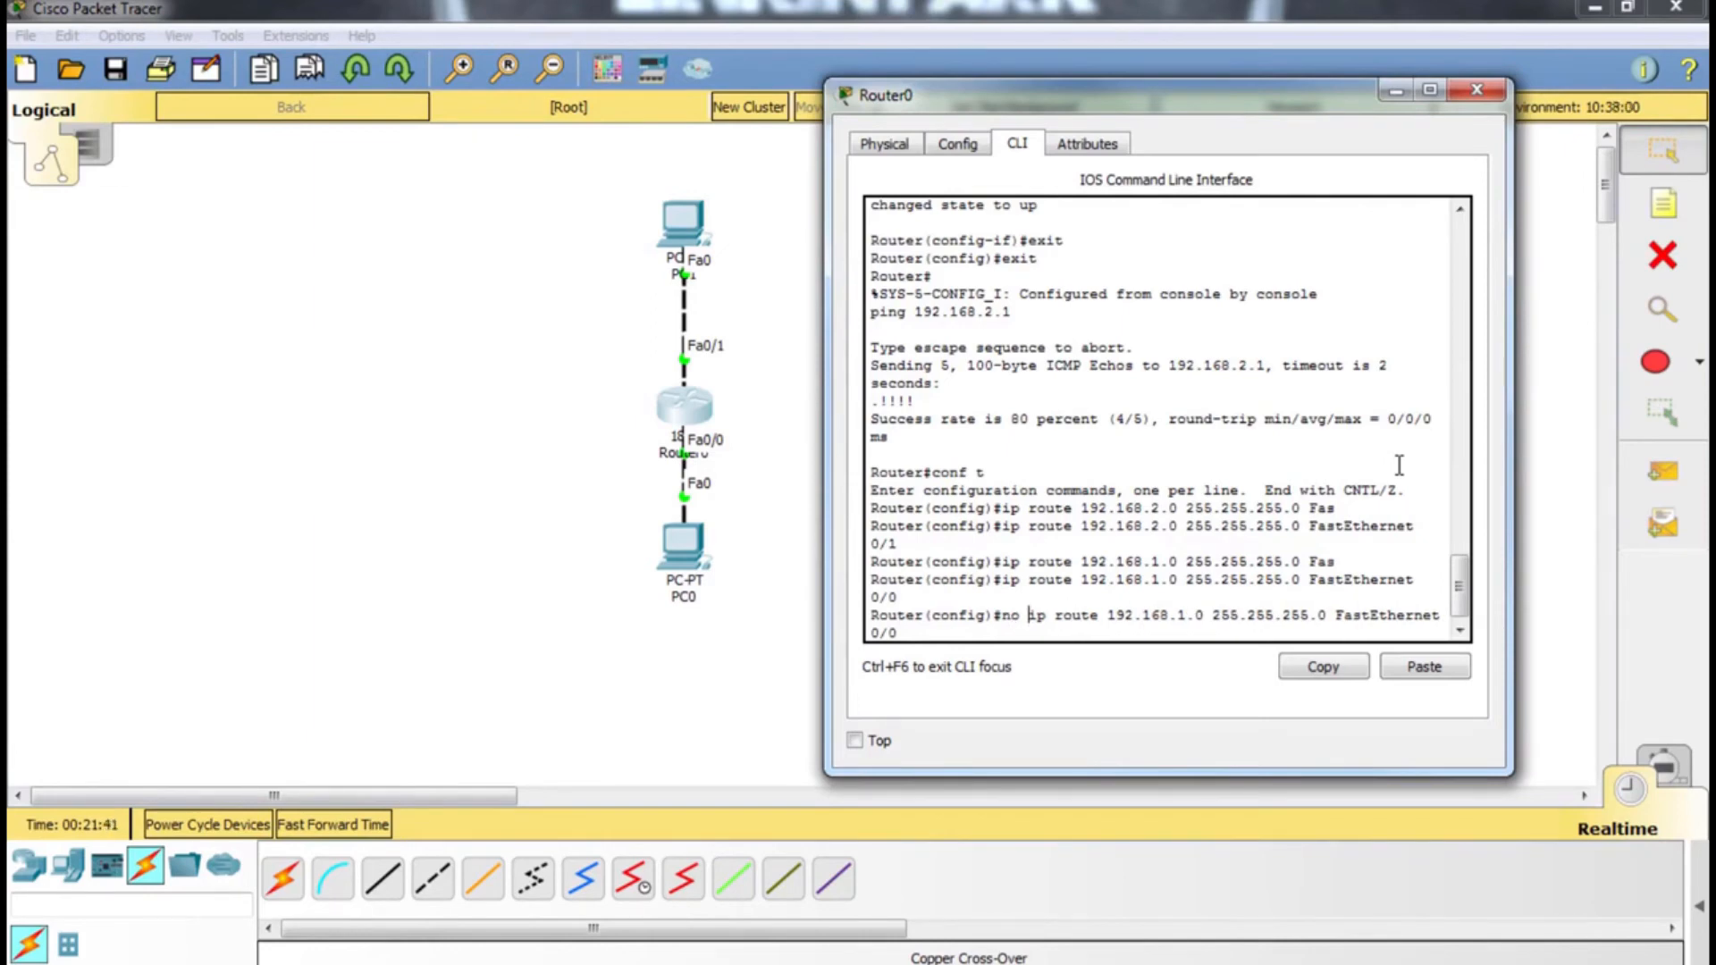
key(BackSpace)
key(BackSpace)
key(BackSpace)
key(Down)
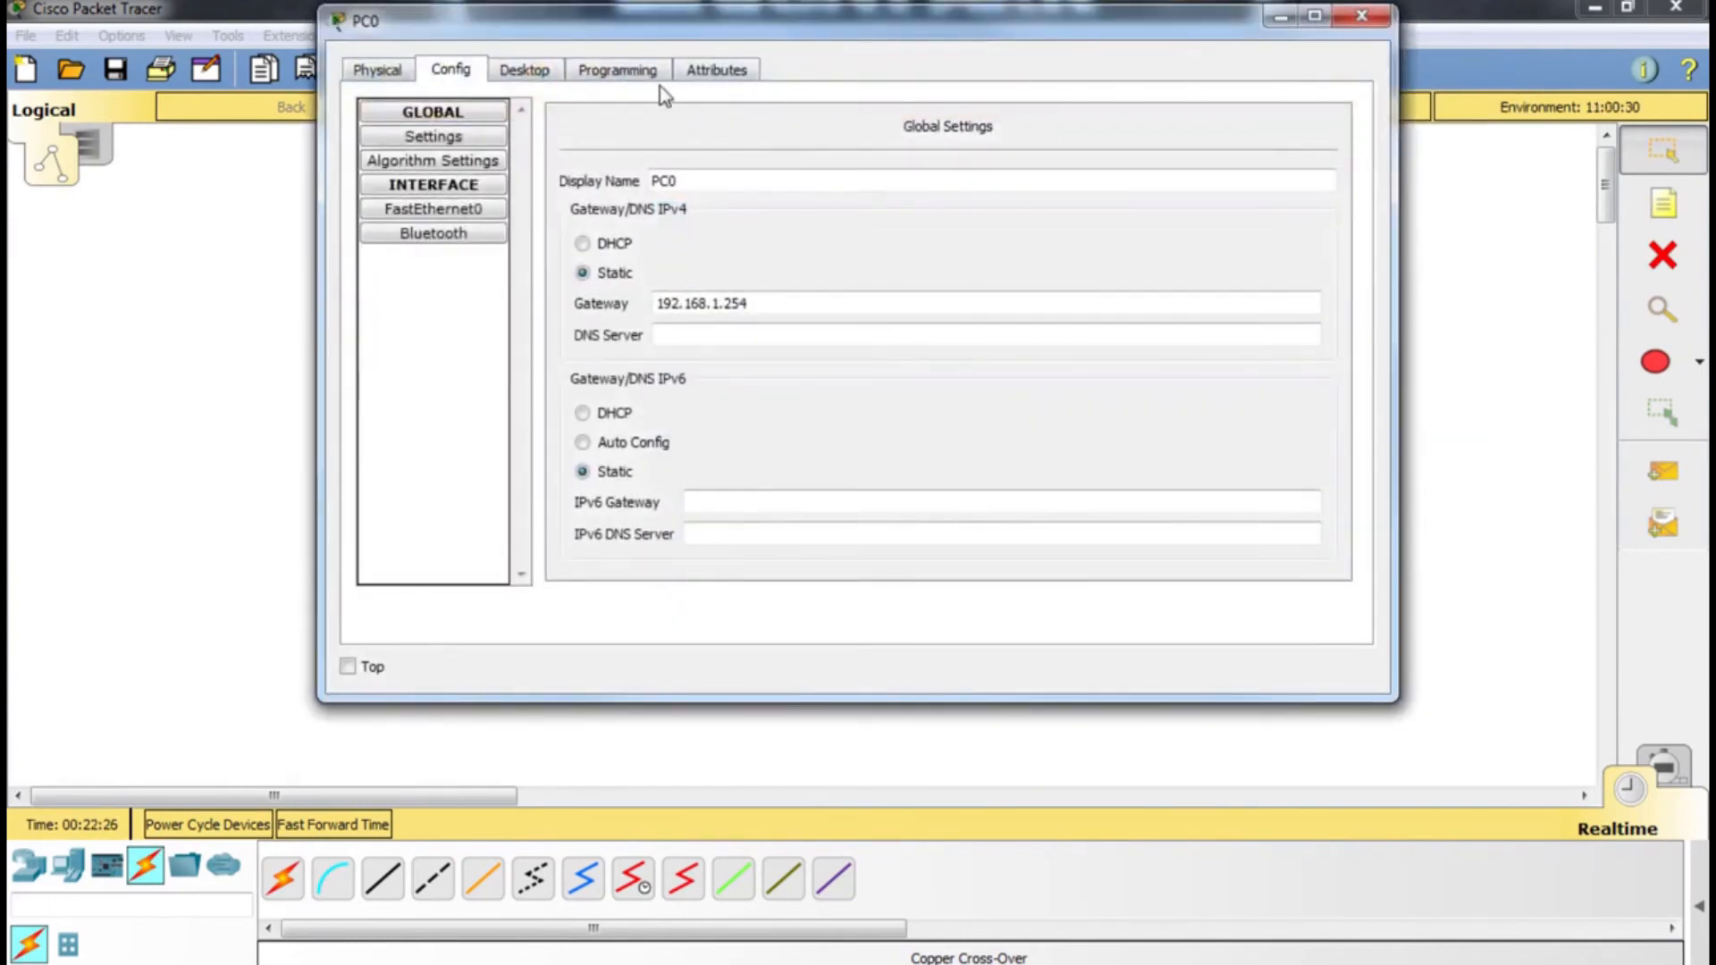
Ping the router interface 192.168.2.254 from PC0's command prompt and examine the replies
click(527, 72)
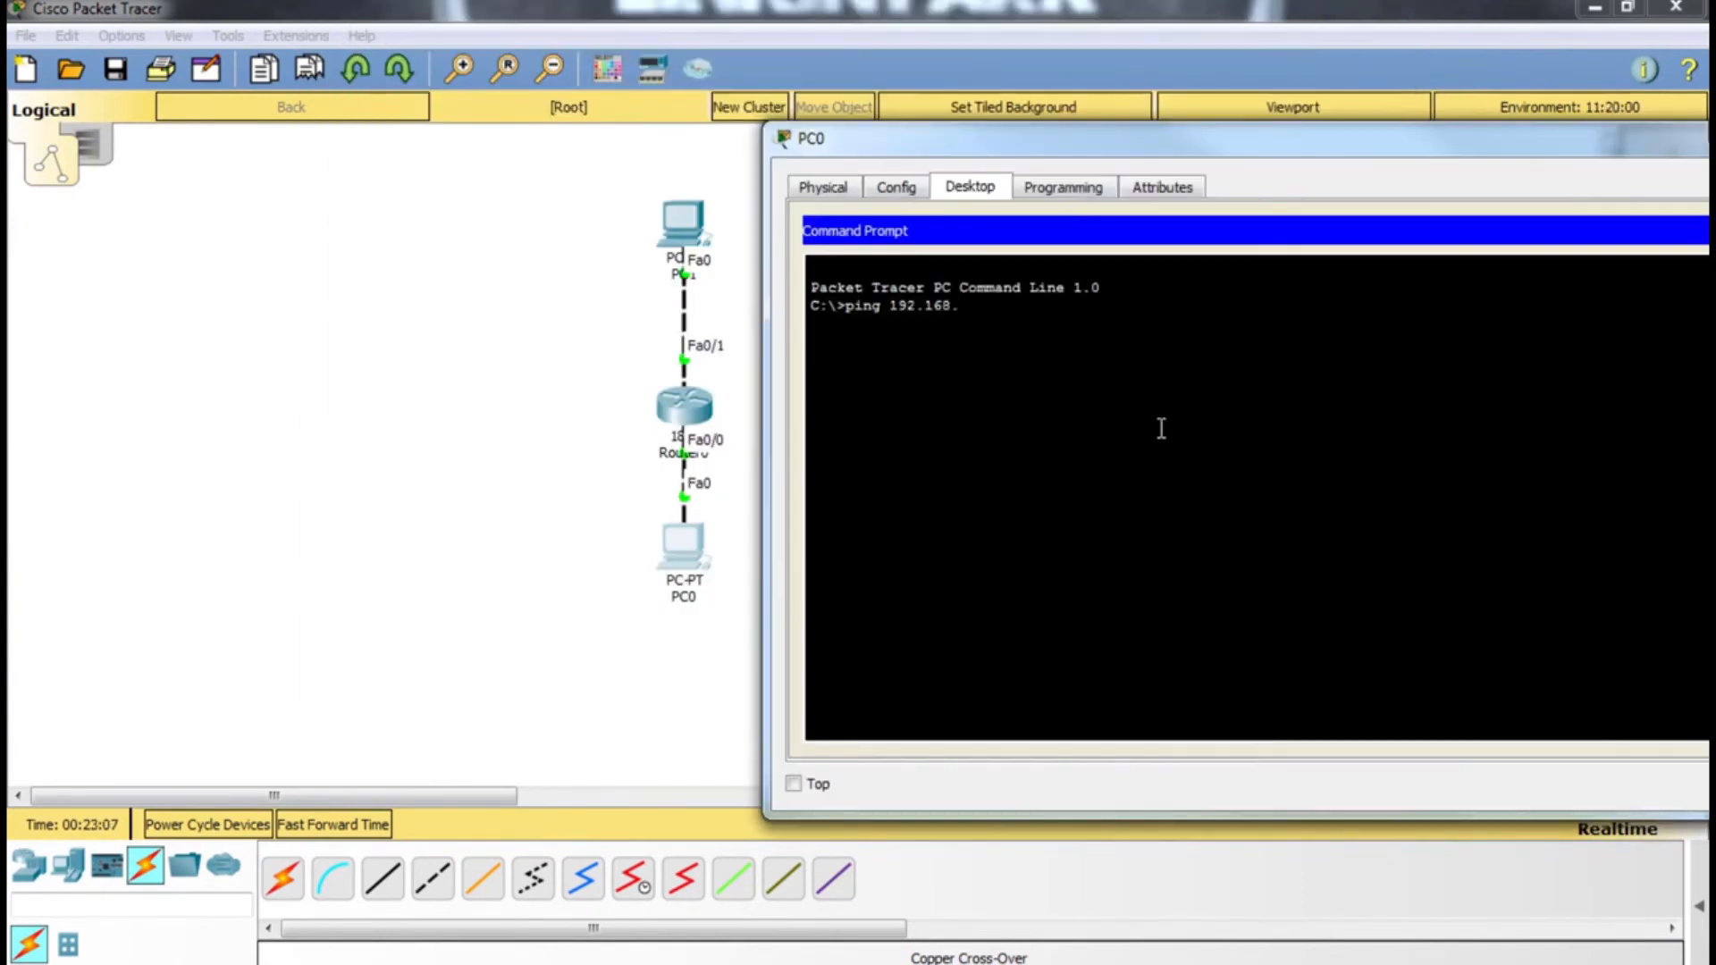
text(2.254)
key(Return)
drag(1260, 396, 813, 377)
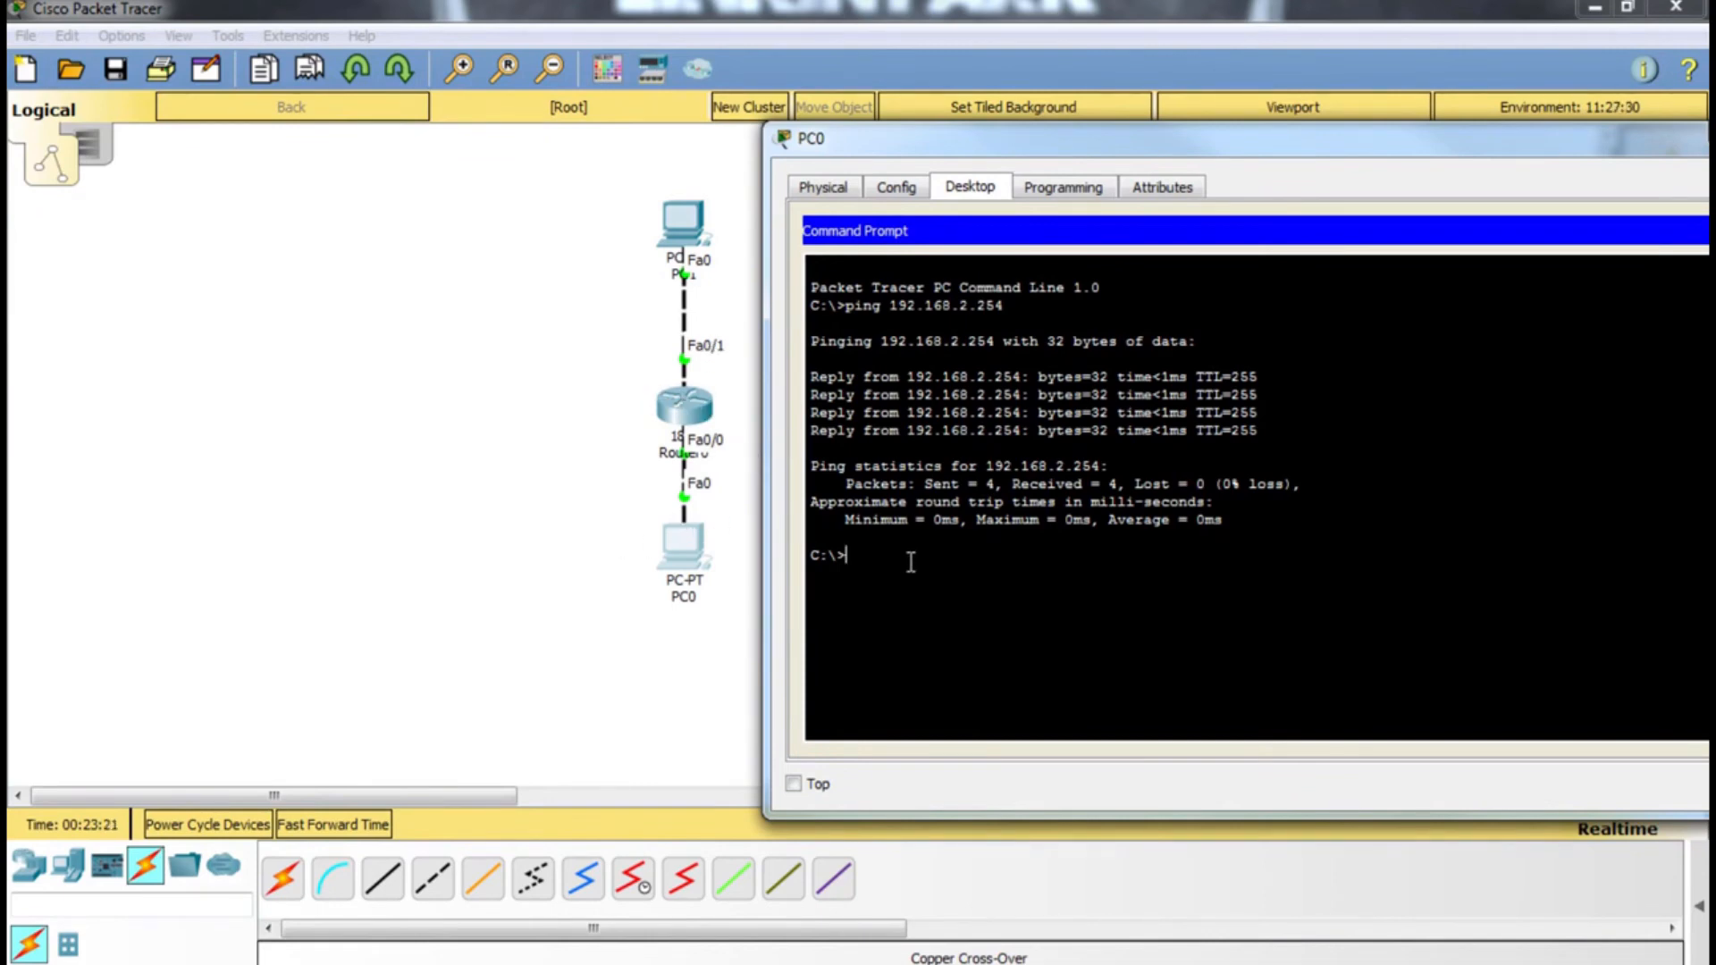
Ping PC1 at 192.168.2.1 from PC0's command prompt and close Router0's command-line window
text(ping )
text(192.)
text(168.1.2.1)
key(Return)
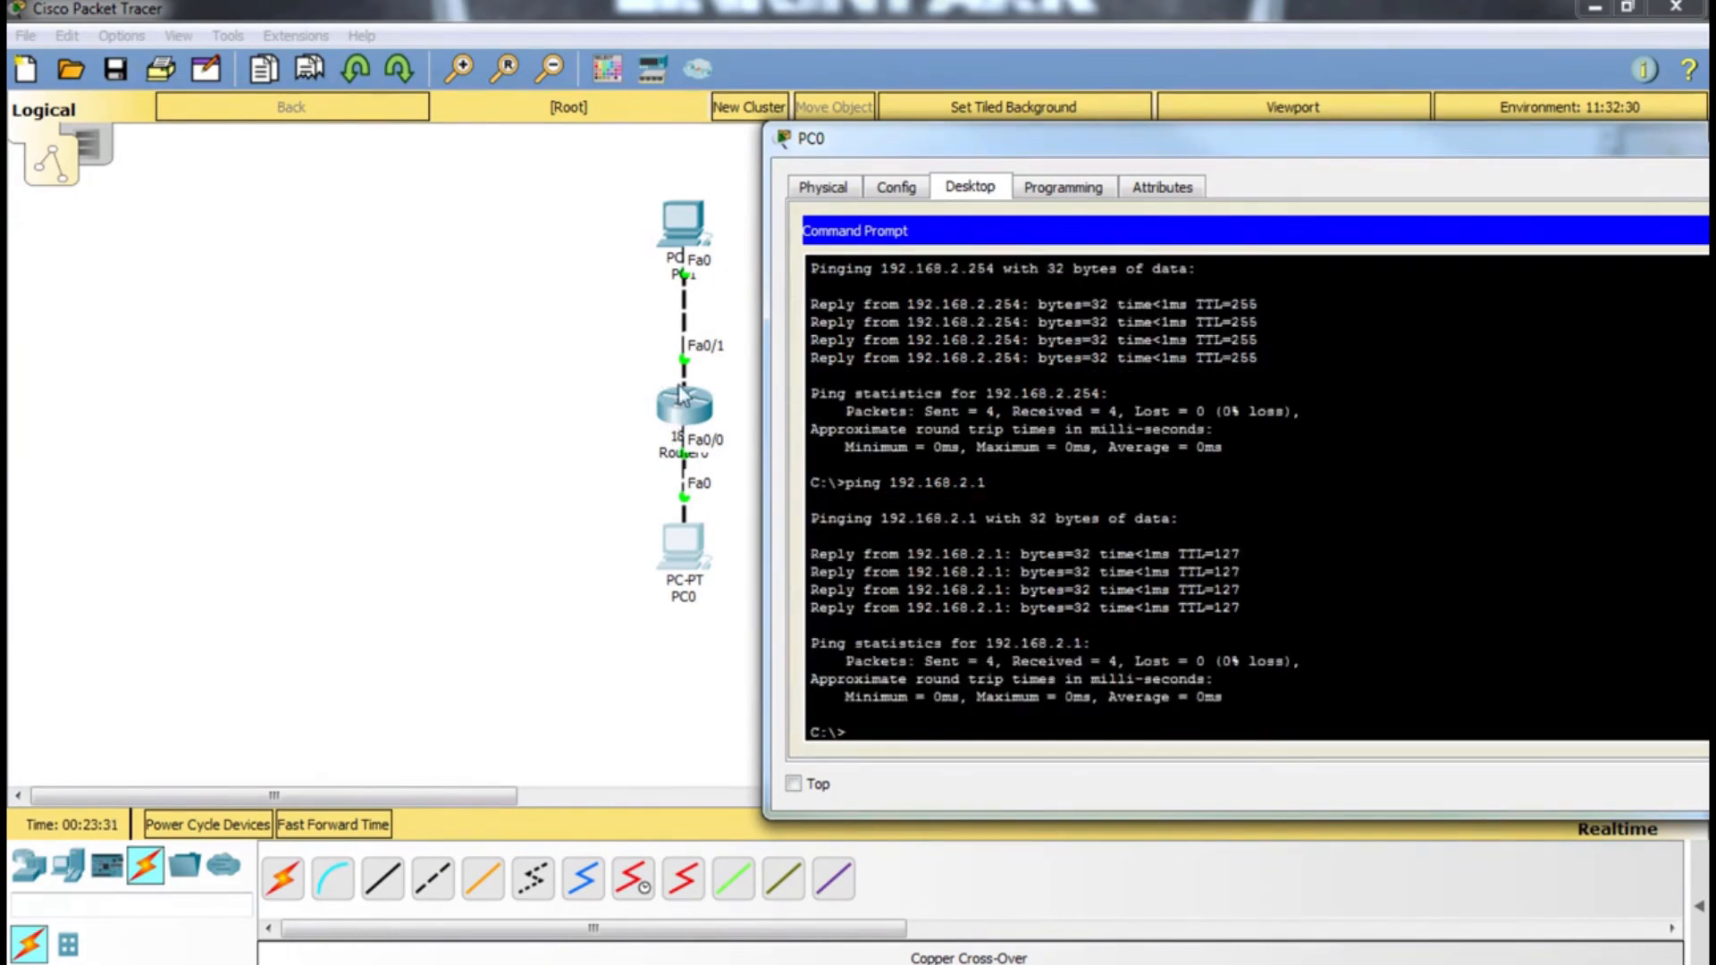
drag(1245, 154, 1326, 153)
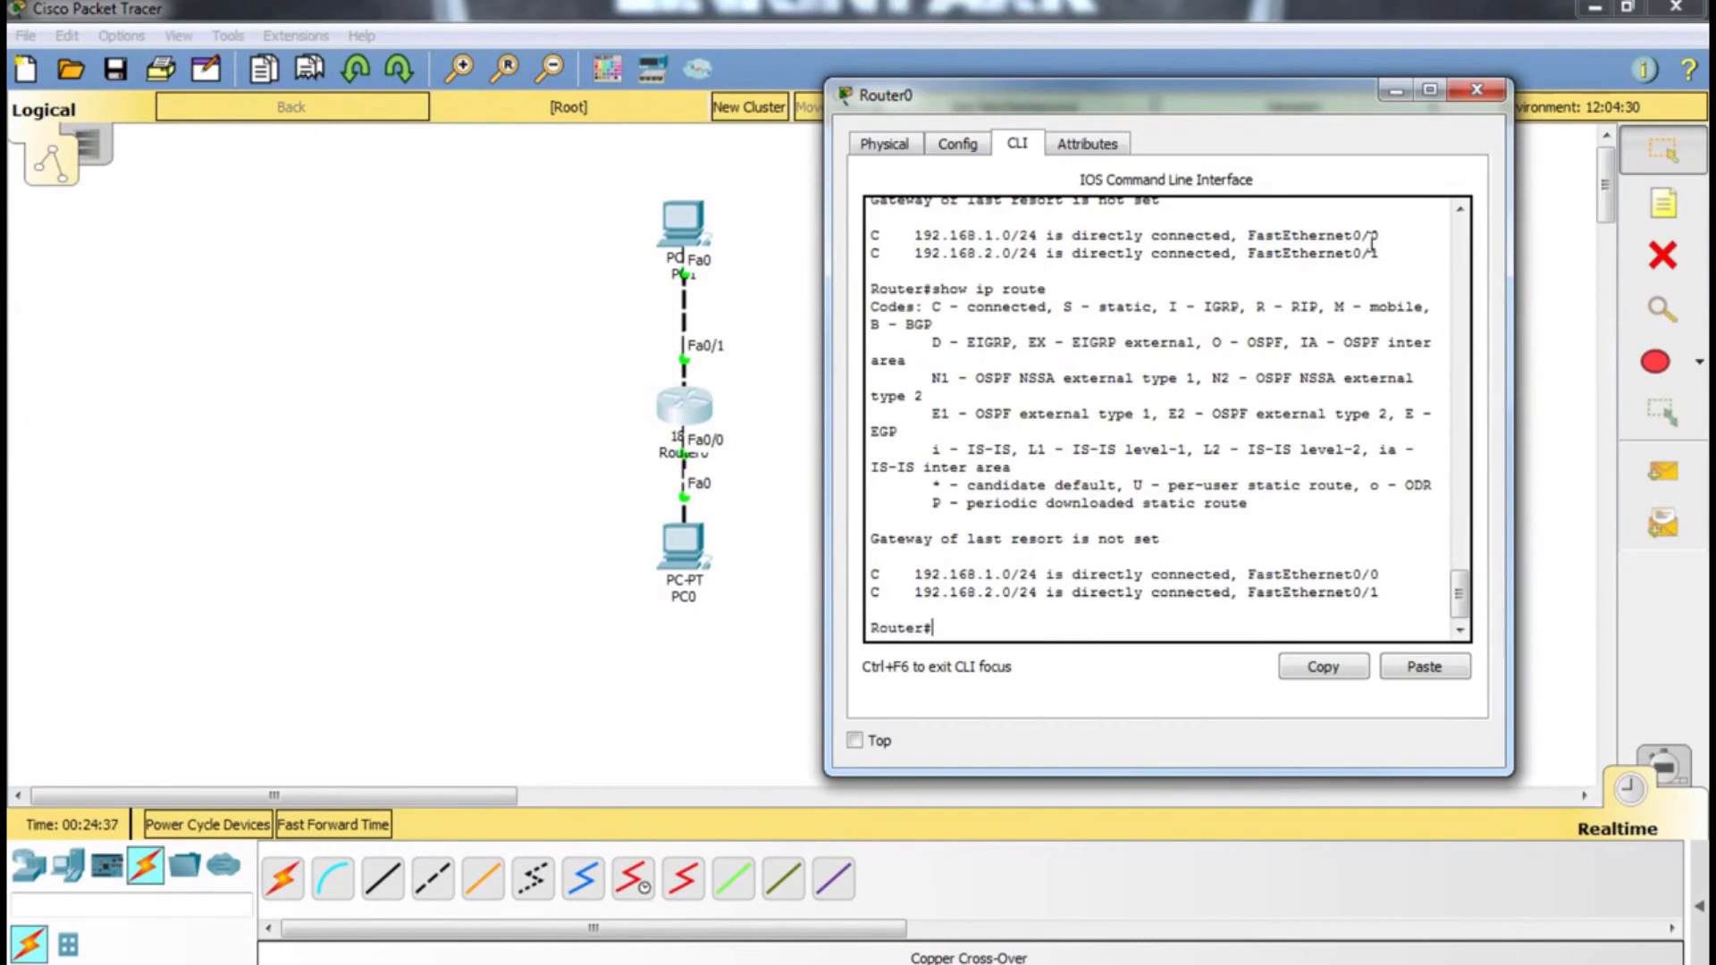
click(1477, 90)
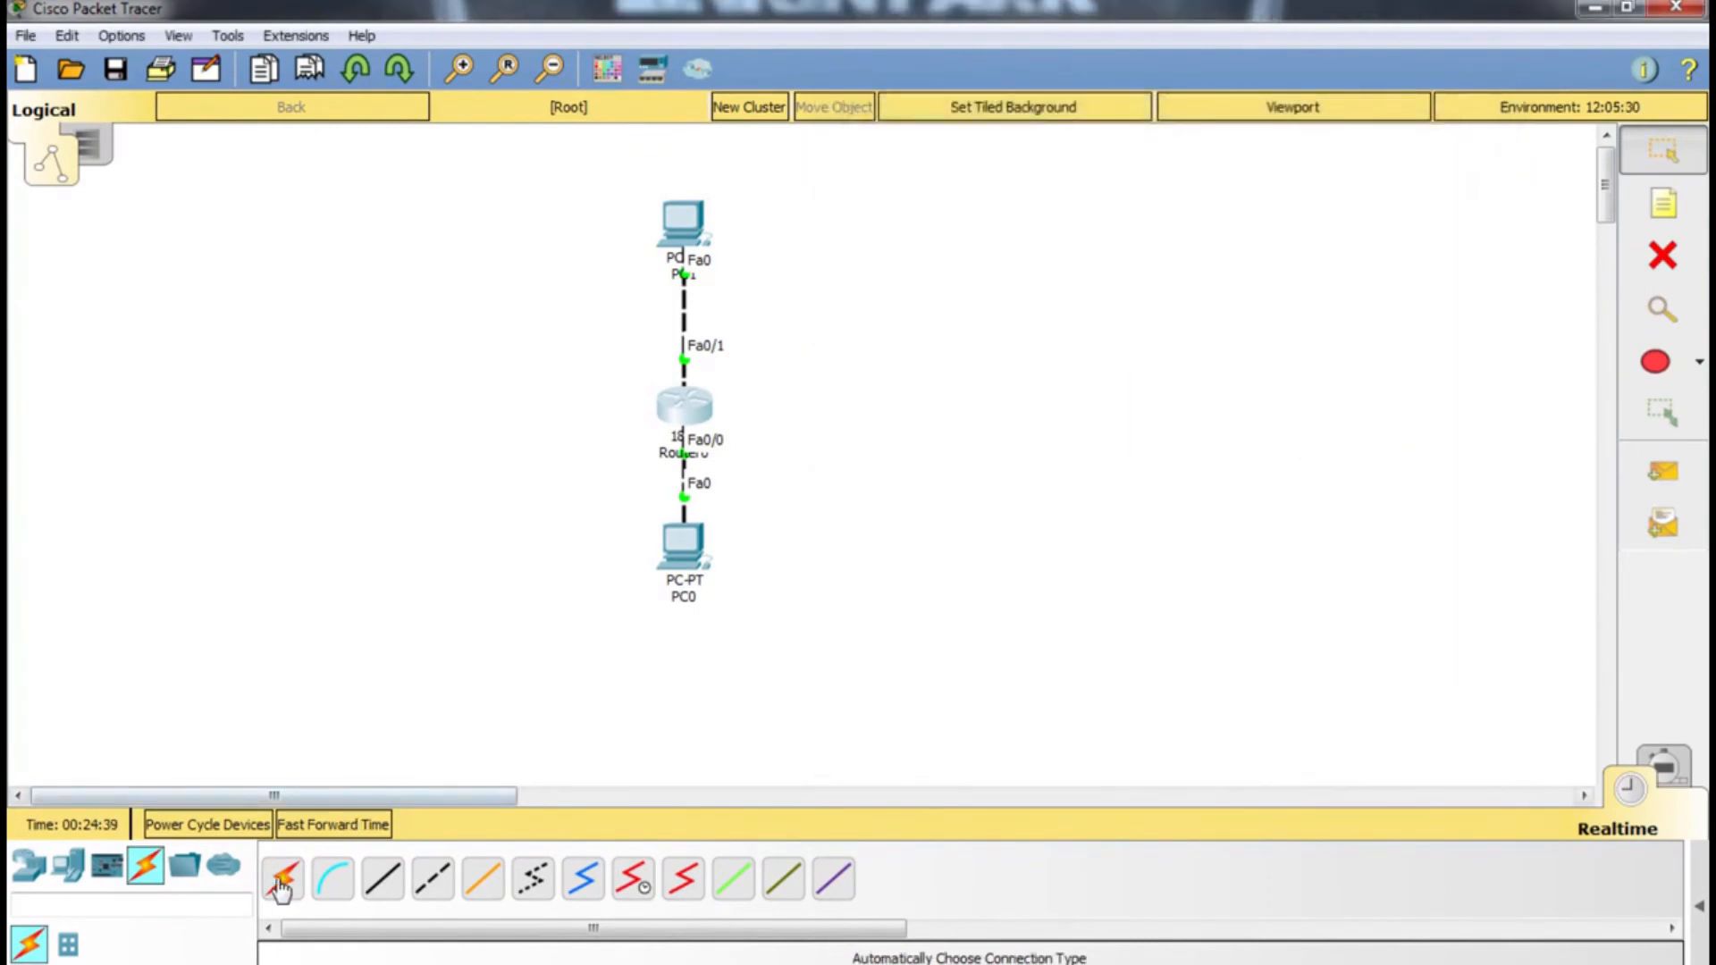
Move PC0 to the lower left of Router0 and place a second generic PC at Router0's lower right
click(29, 865)
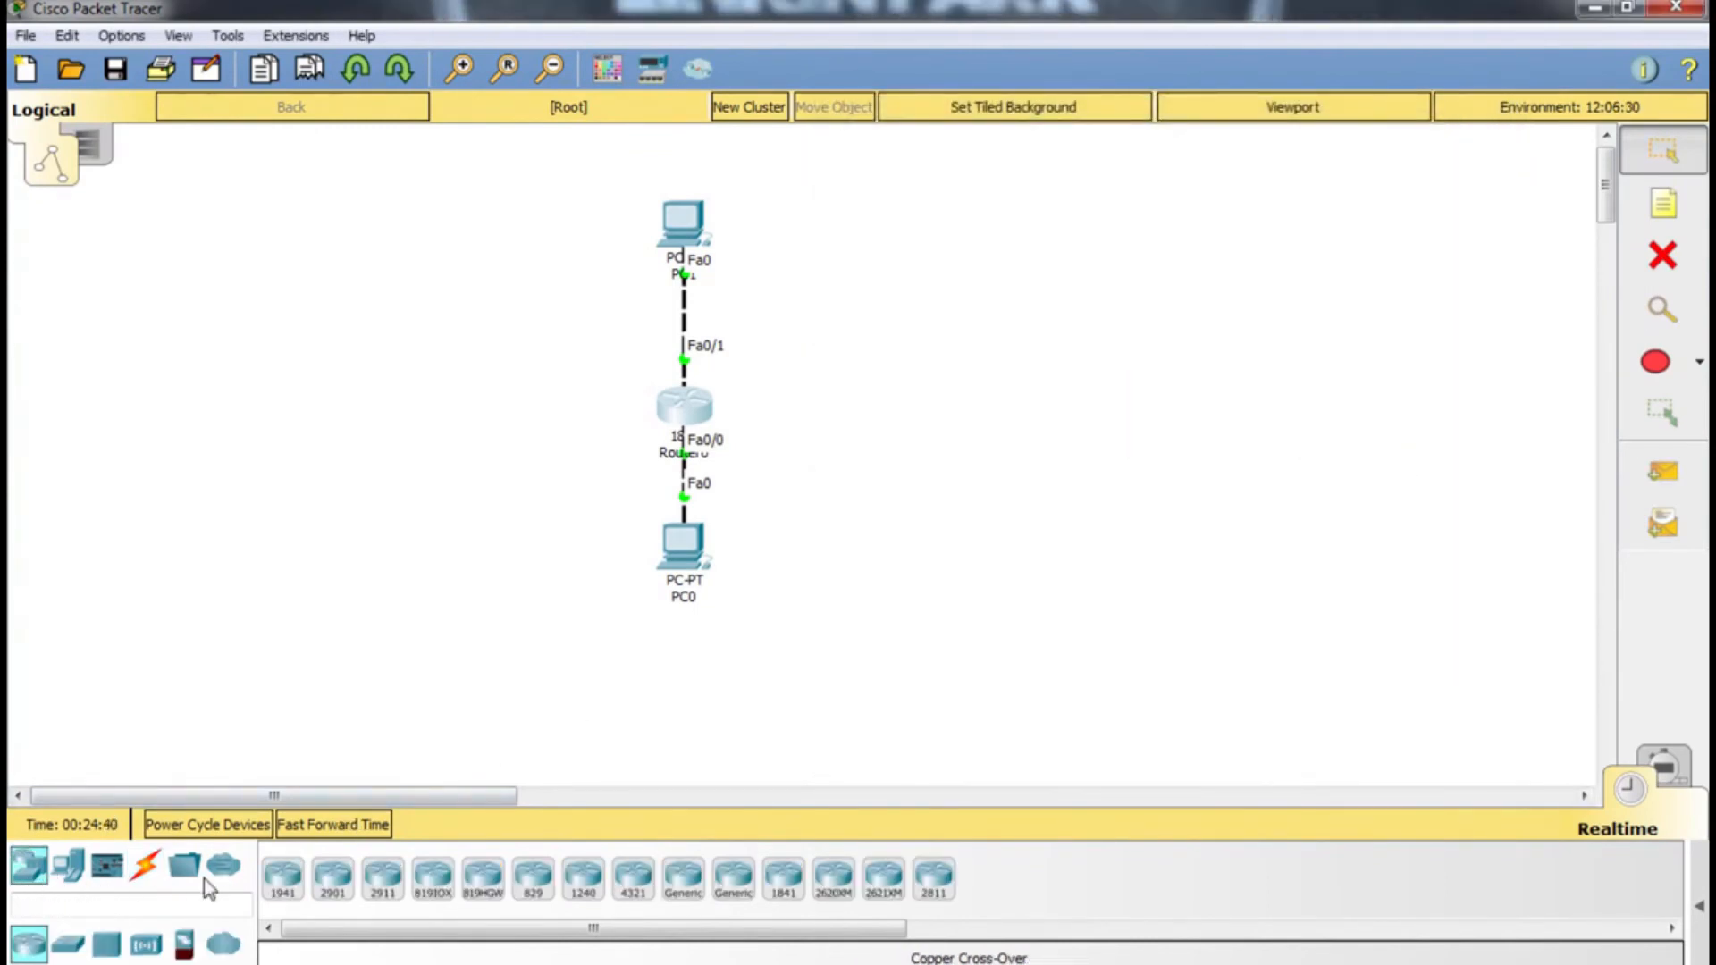
click(67, 867)
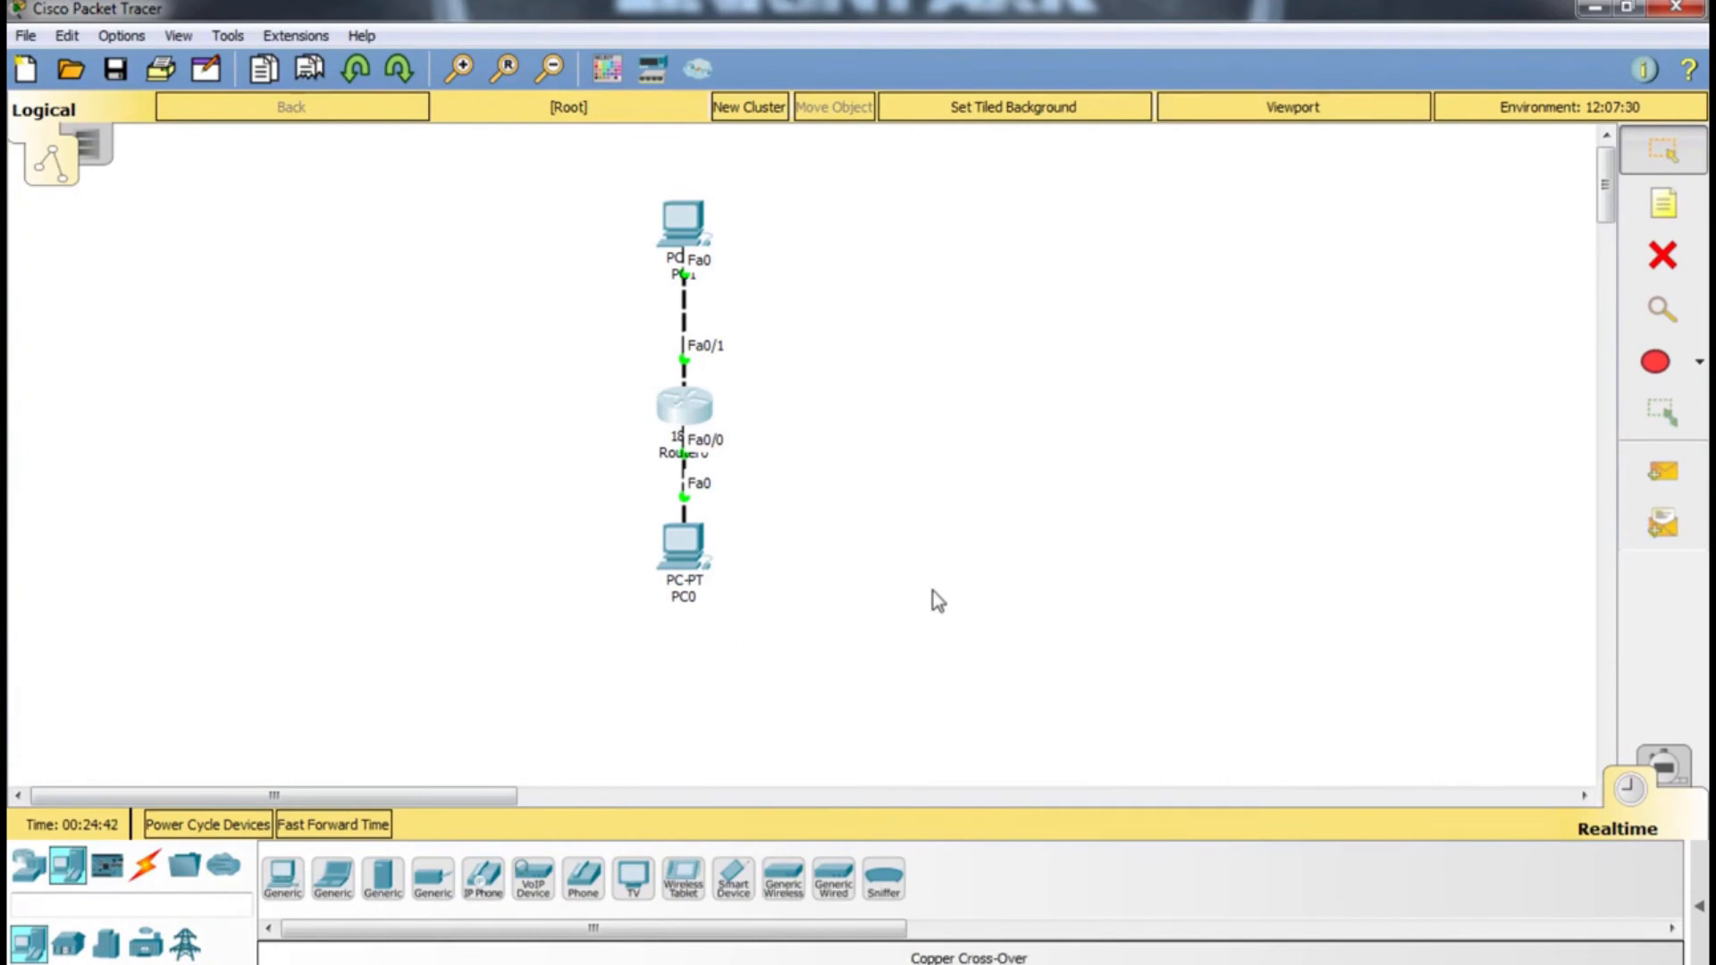
drag(672, 560, 575, 576)
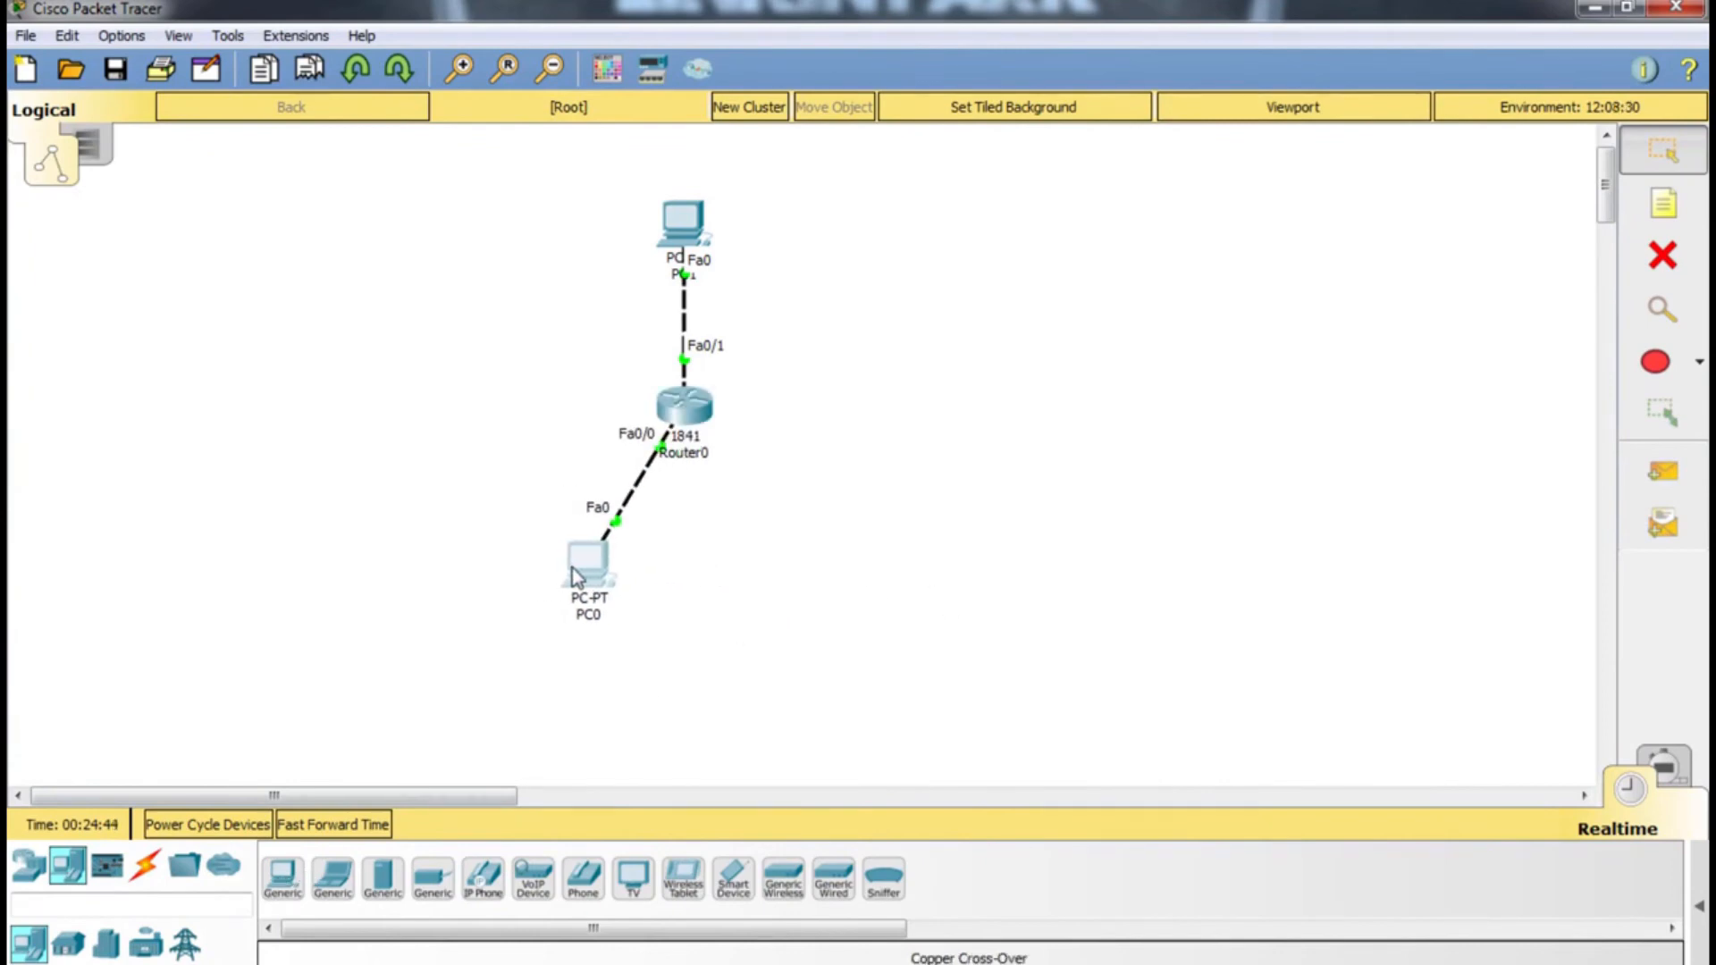
click(279, 877)
click(766, 565)
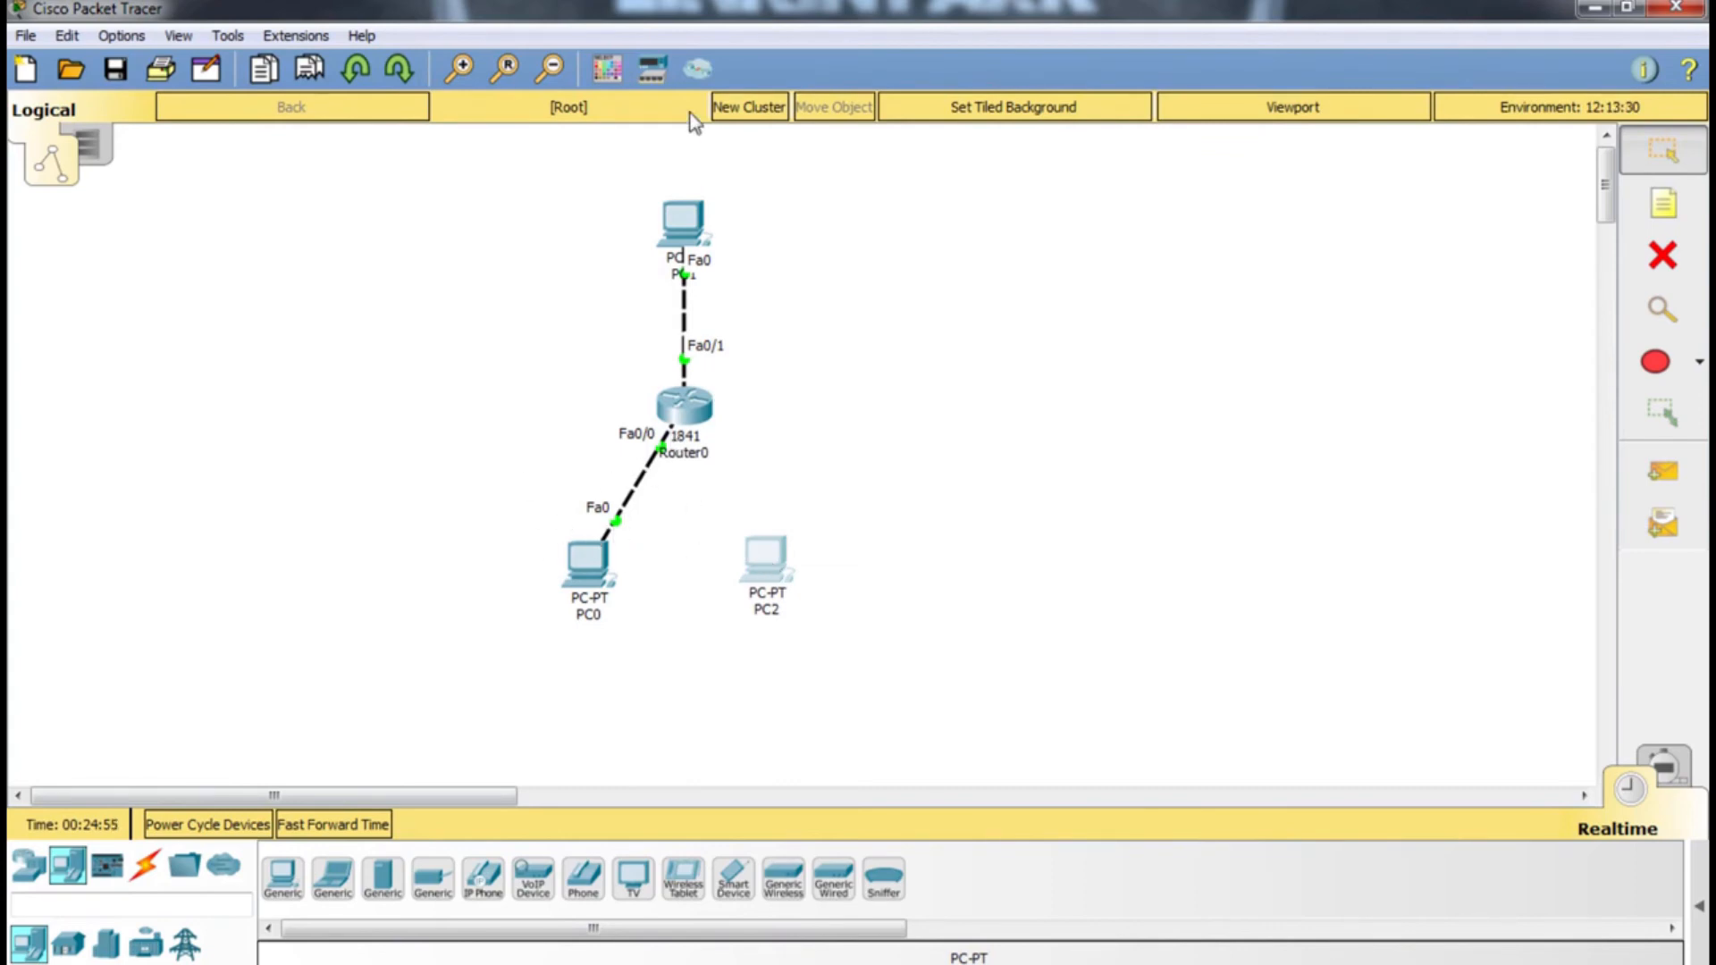
drag(787, 576, 802, 576)
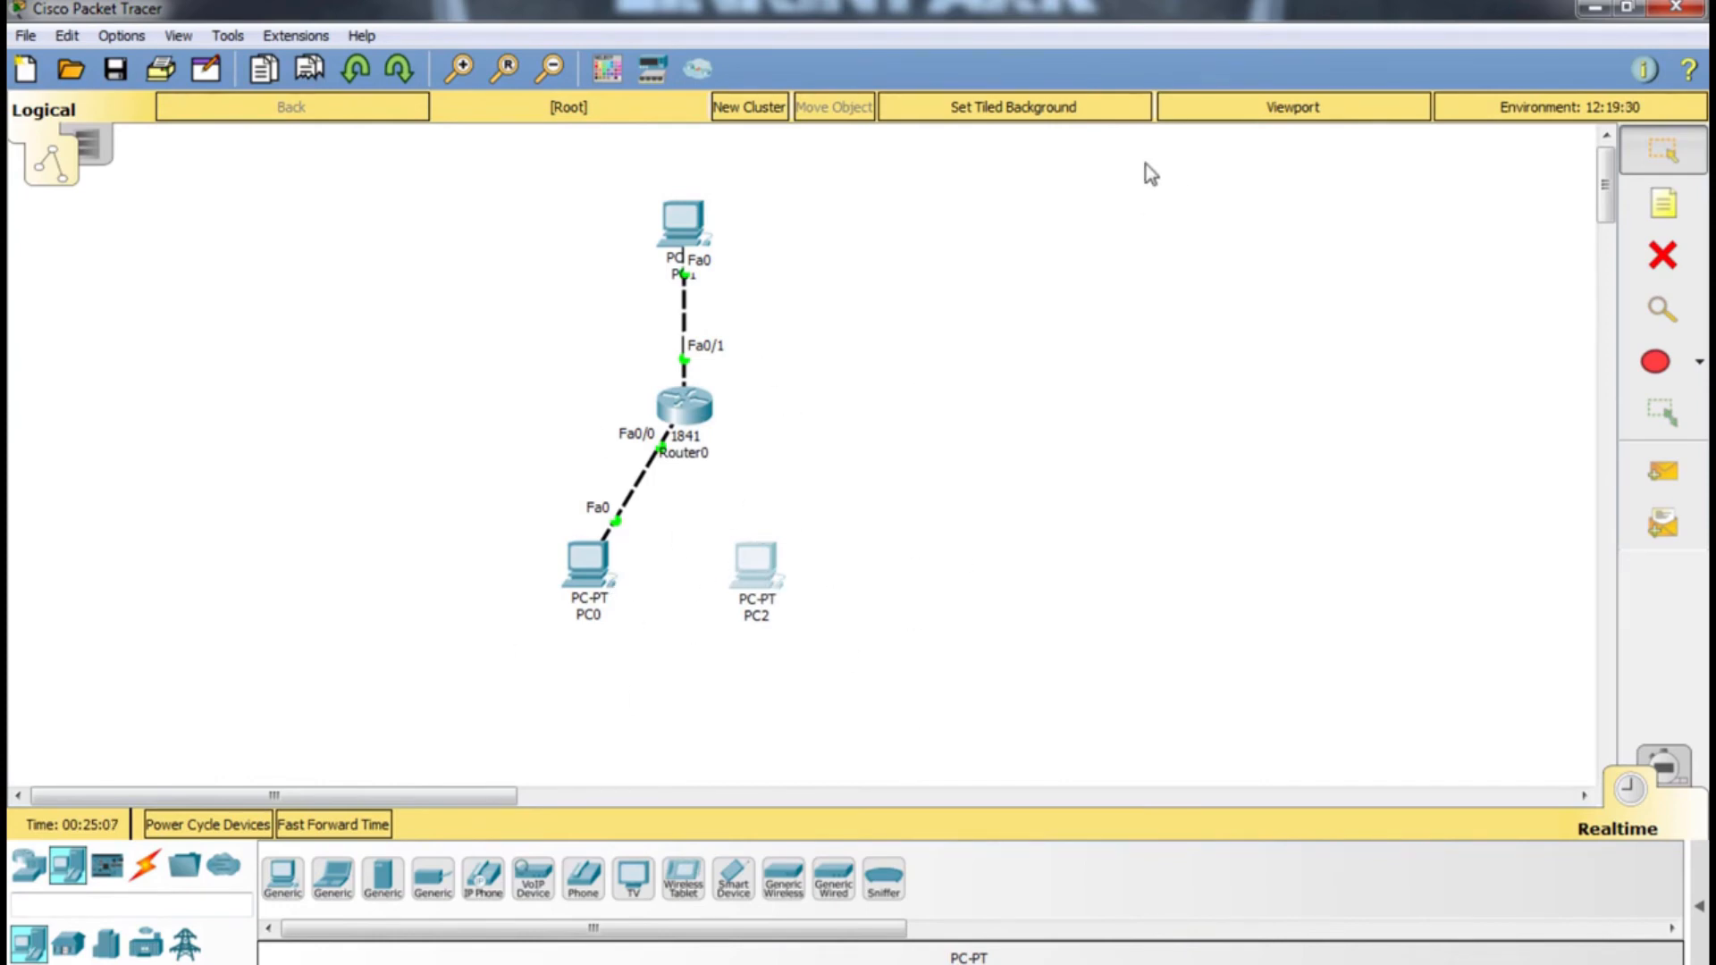
Delete the unconnected PC2 from the workspace
click(1667, 761)
click(1629, 790)
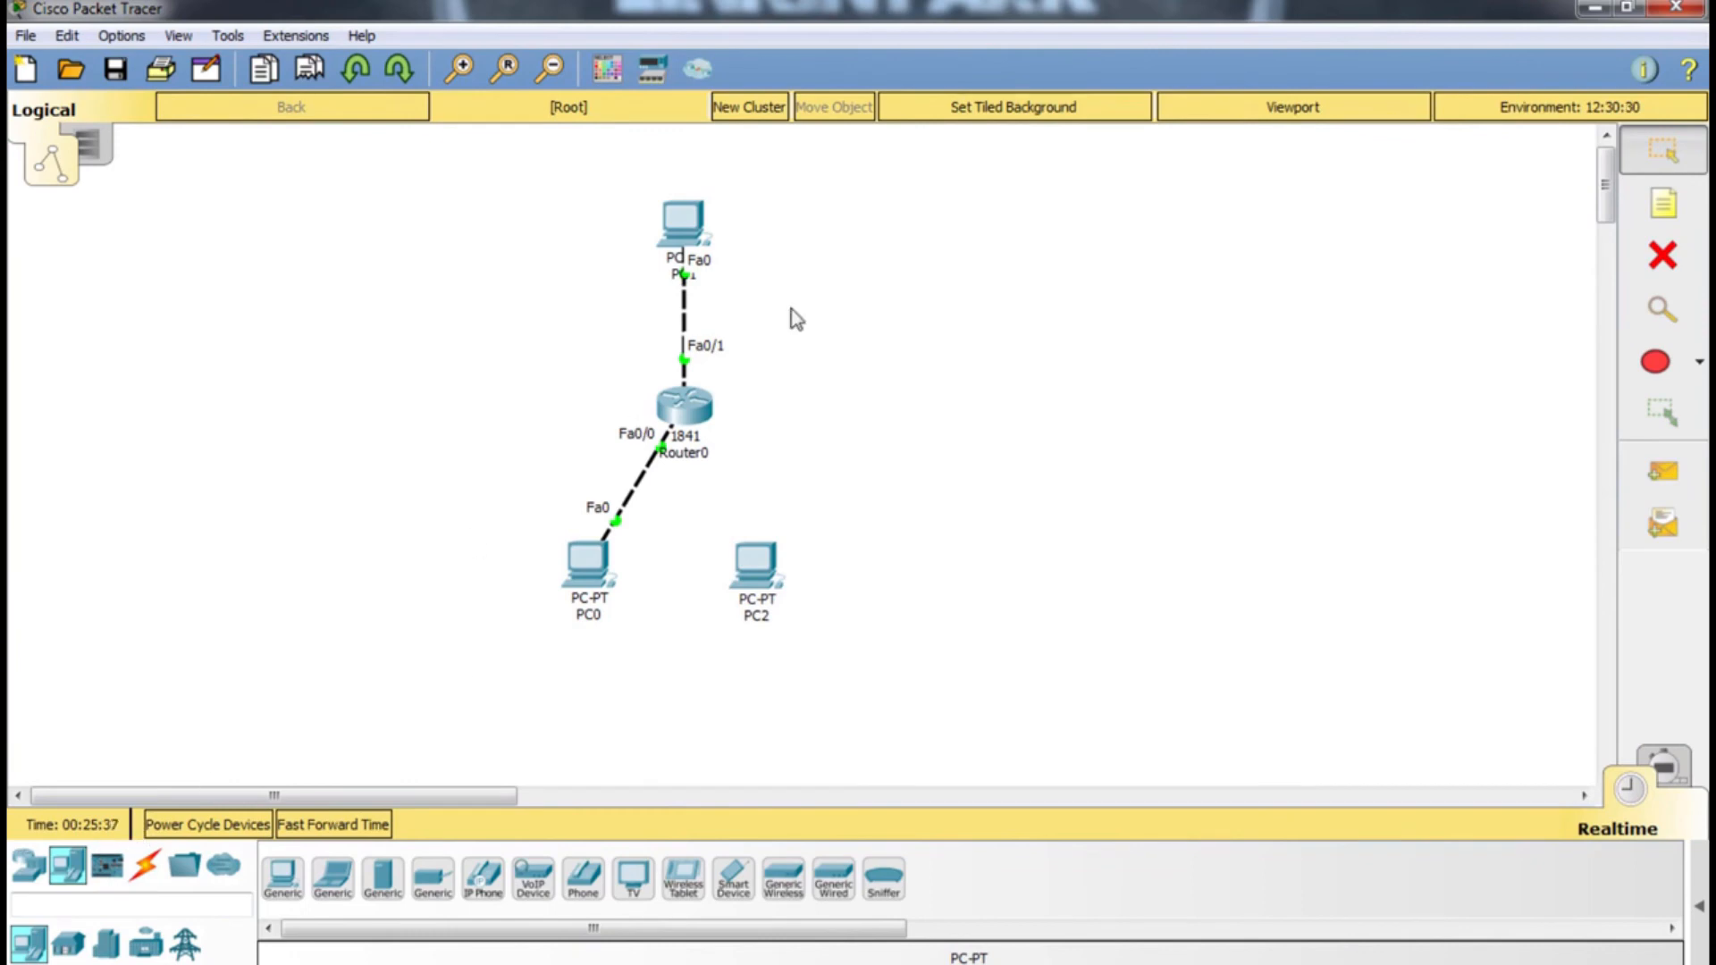
drag(702, 514, 999, 740)
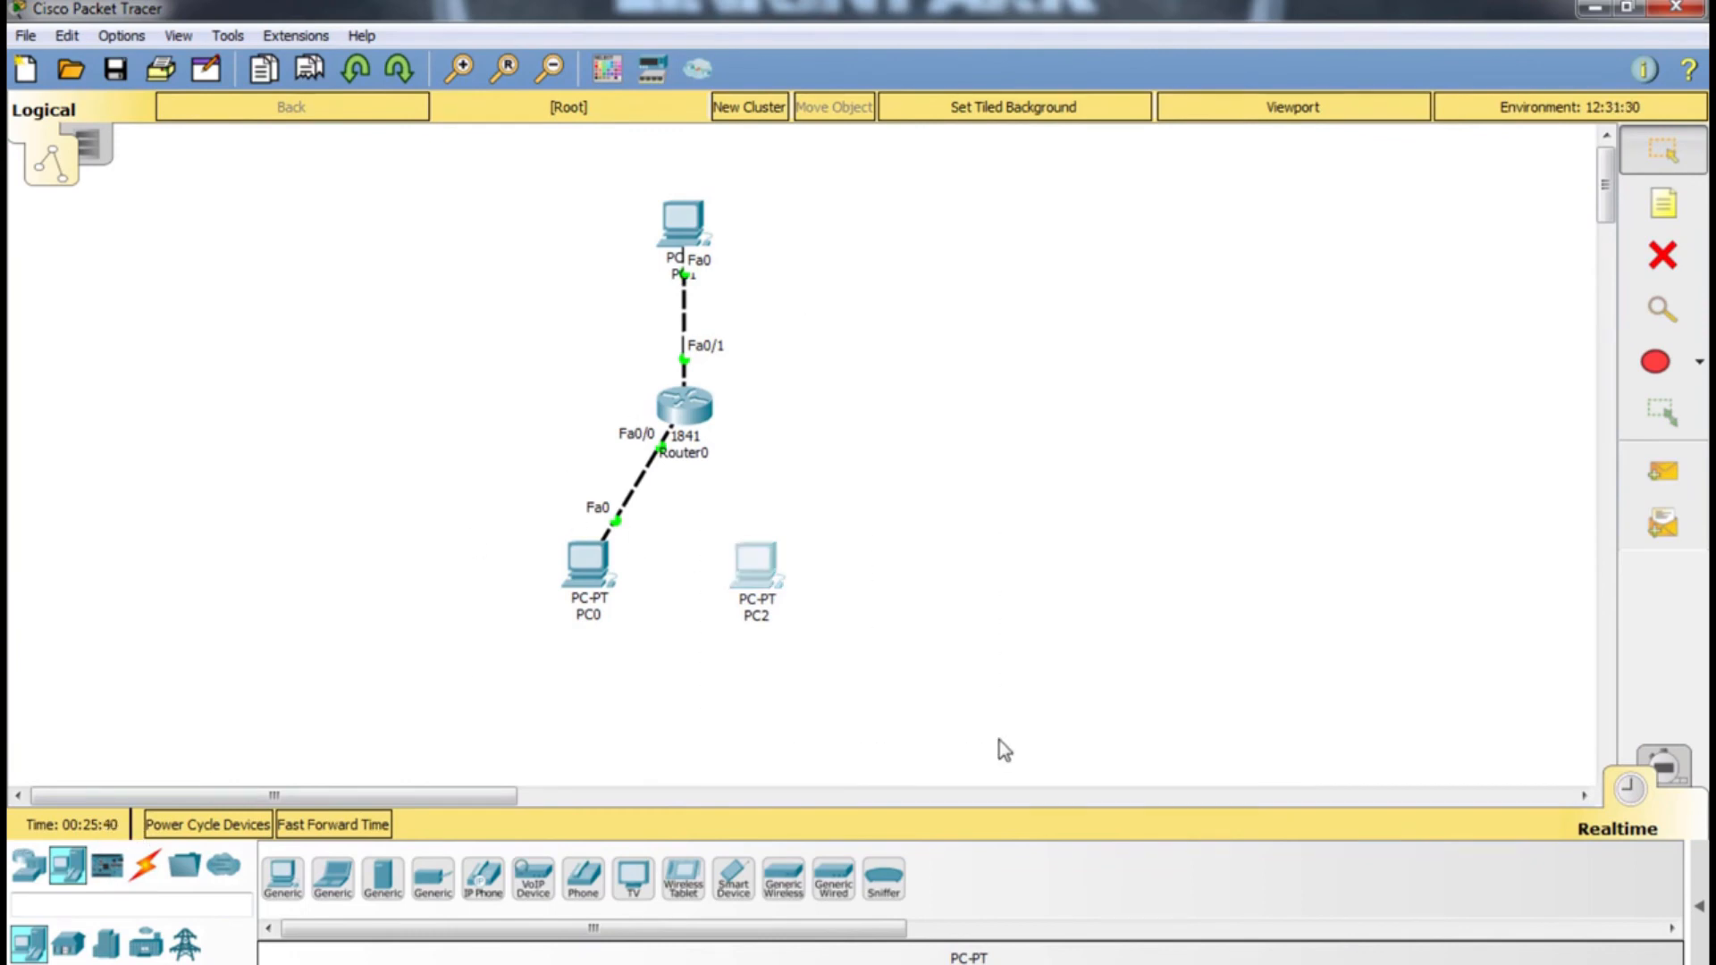
key(Delete)
click(781, 526)
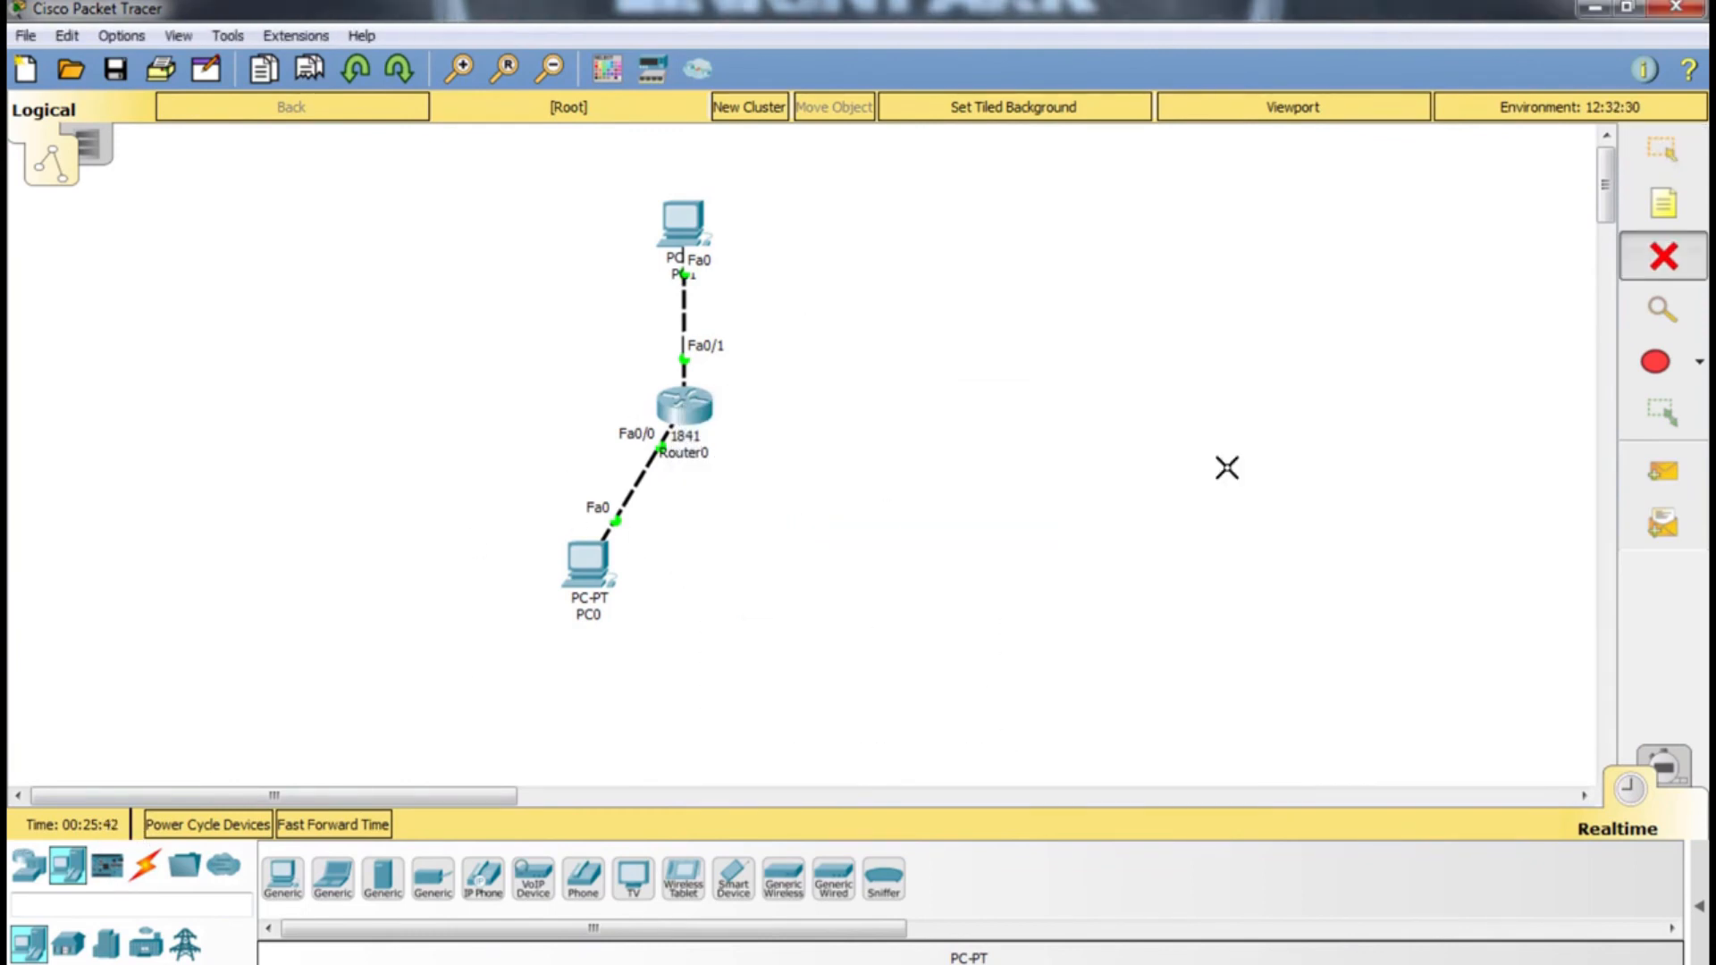
Switch to simulation mode and move PC0 farther up and left of its current spot
click(1664, 769)
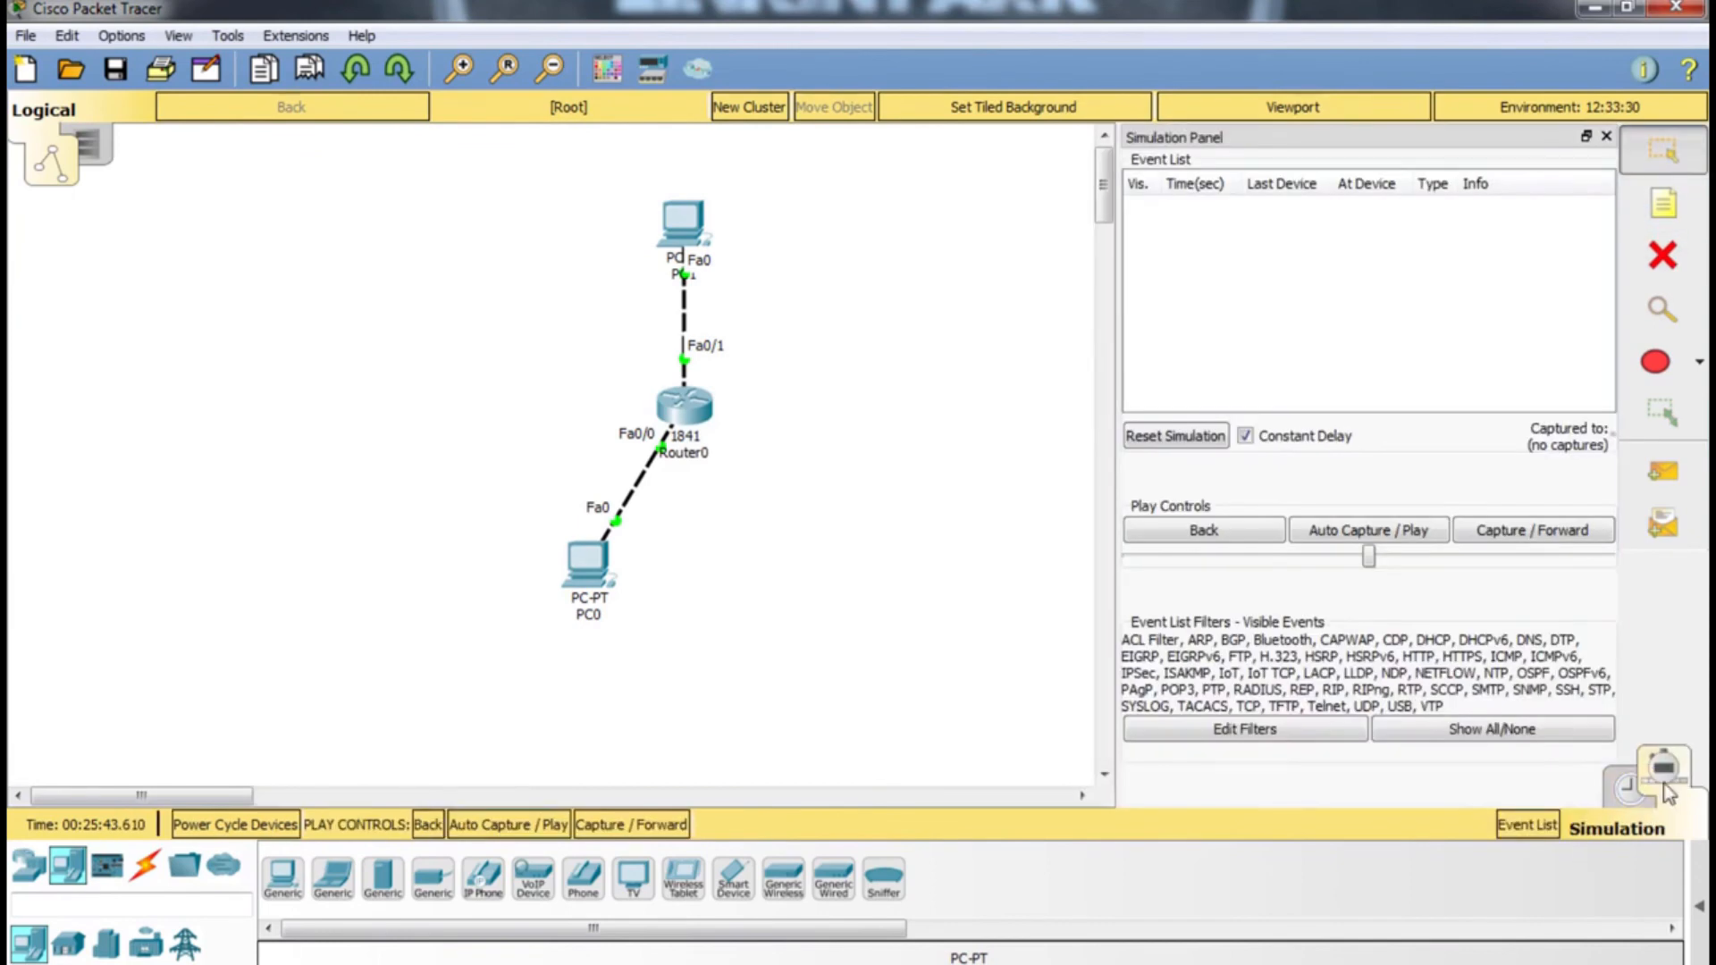
drag(586, 570, 511, 530)
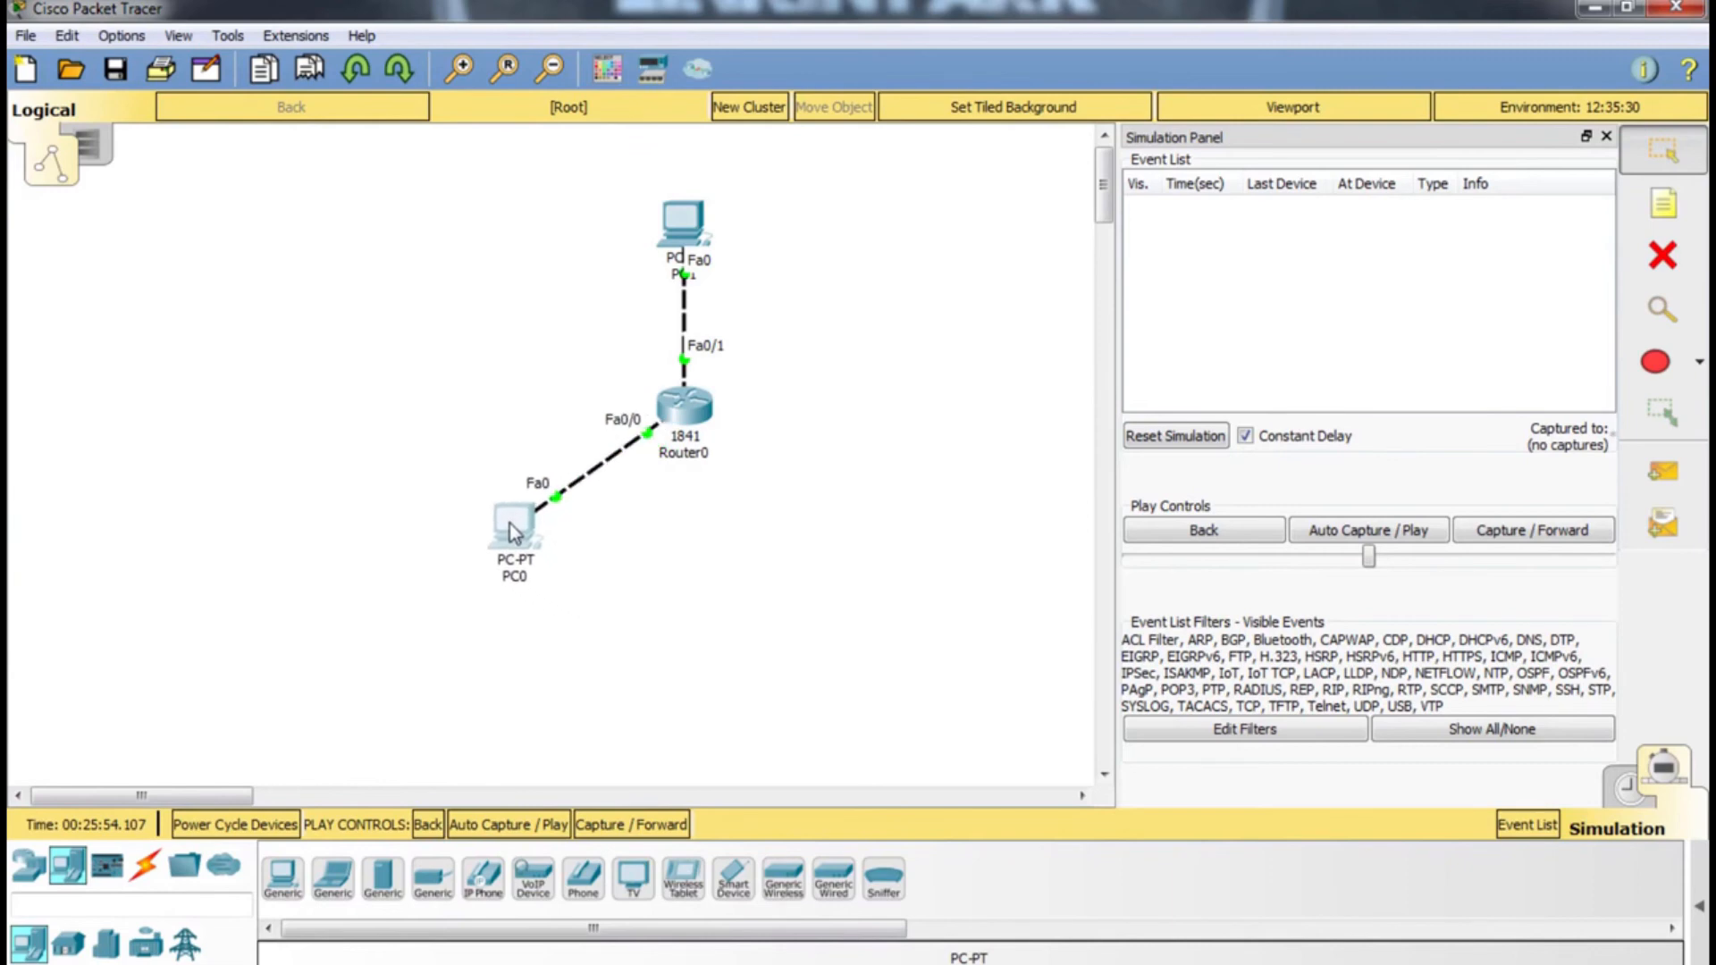
Start a simulated ping to 192.168.2.1 from PC0's command prompt and minimize the PC0 window
click(507, 524)
click(1043, 170)
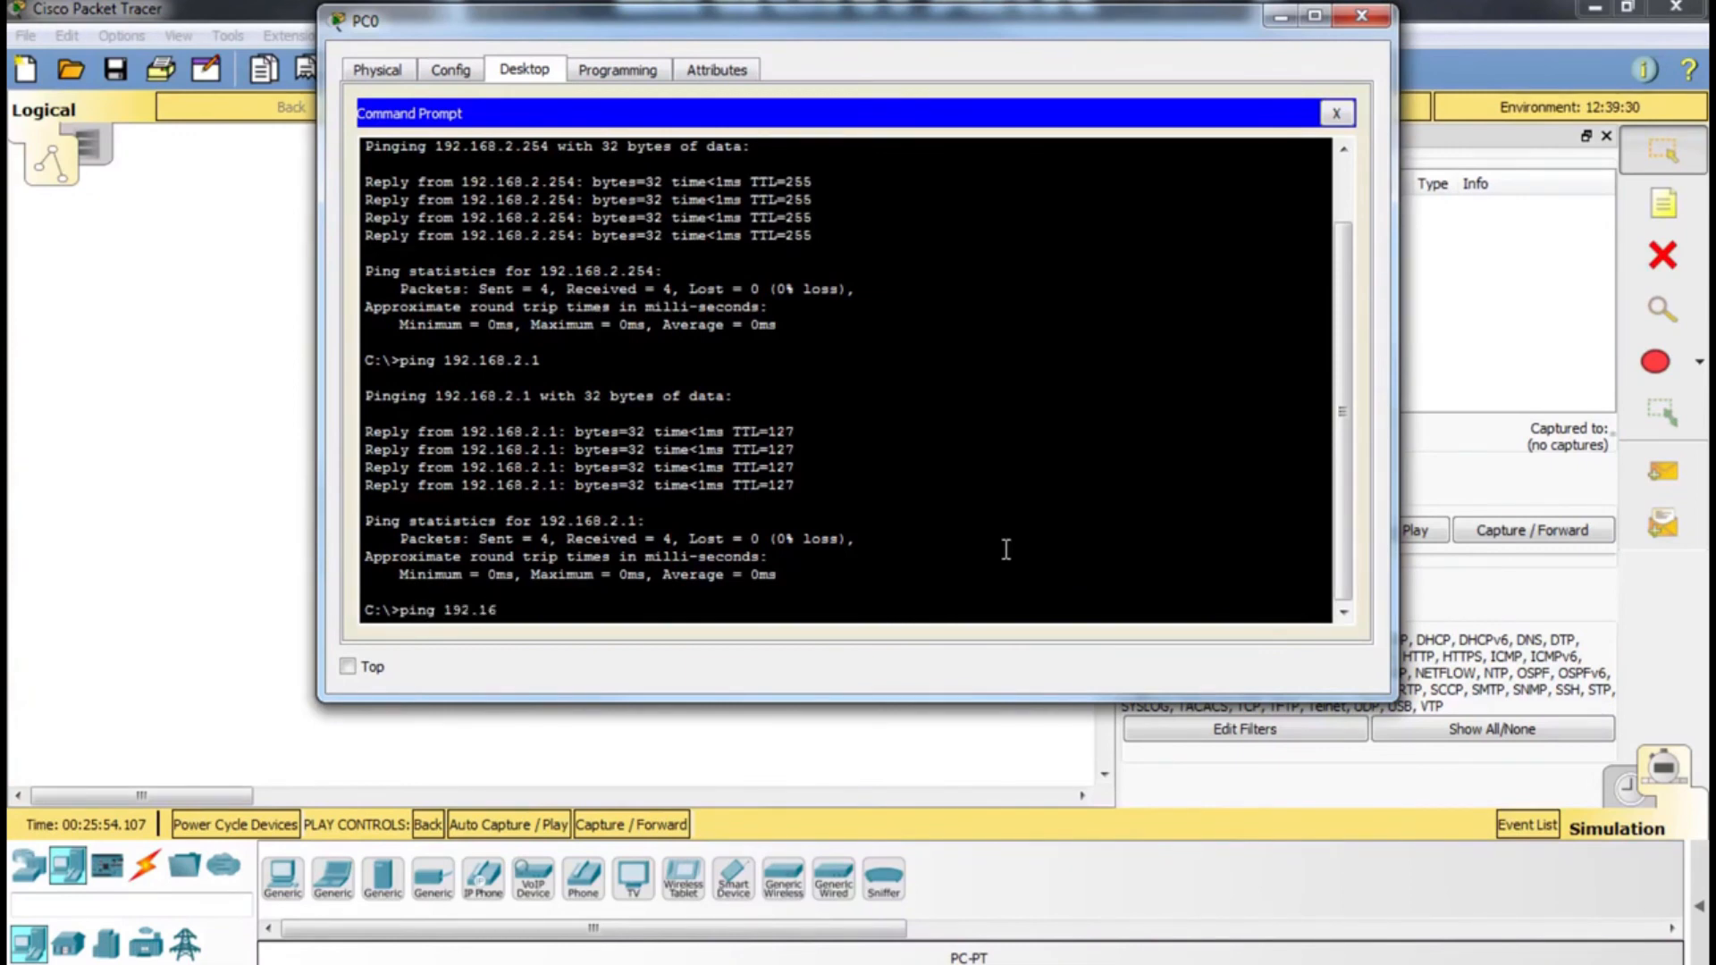
text(ping 192.168.2.1)
key(Return)
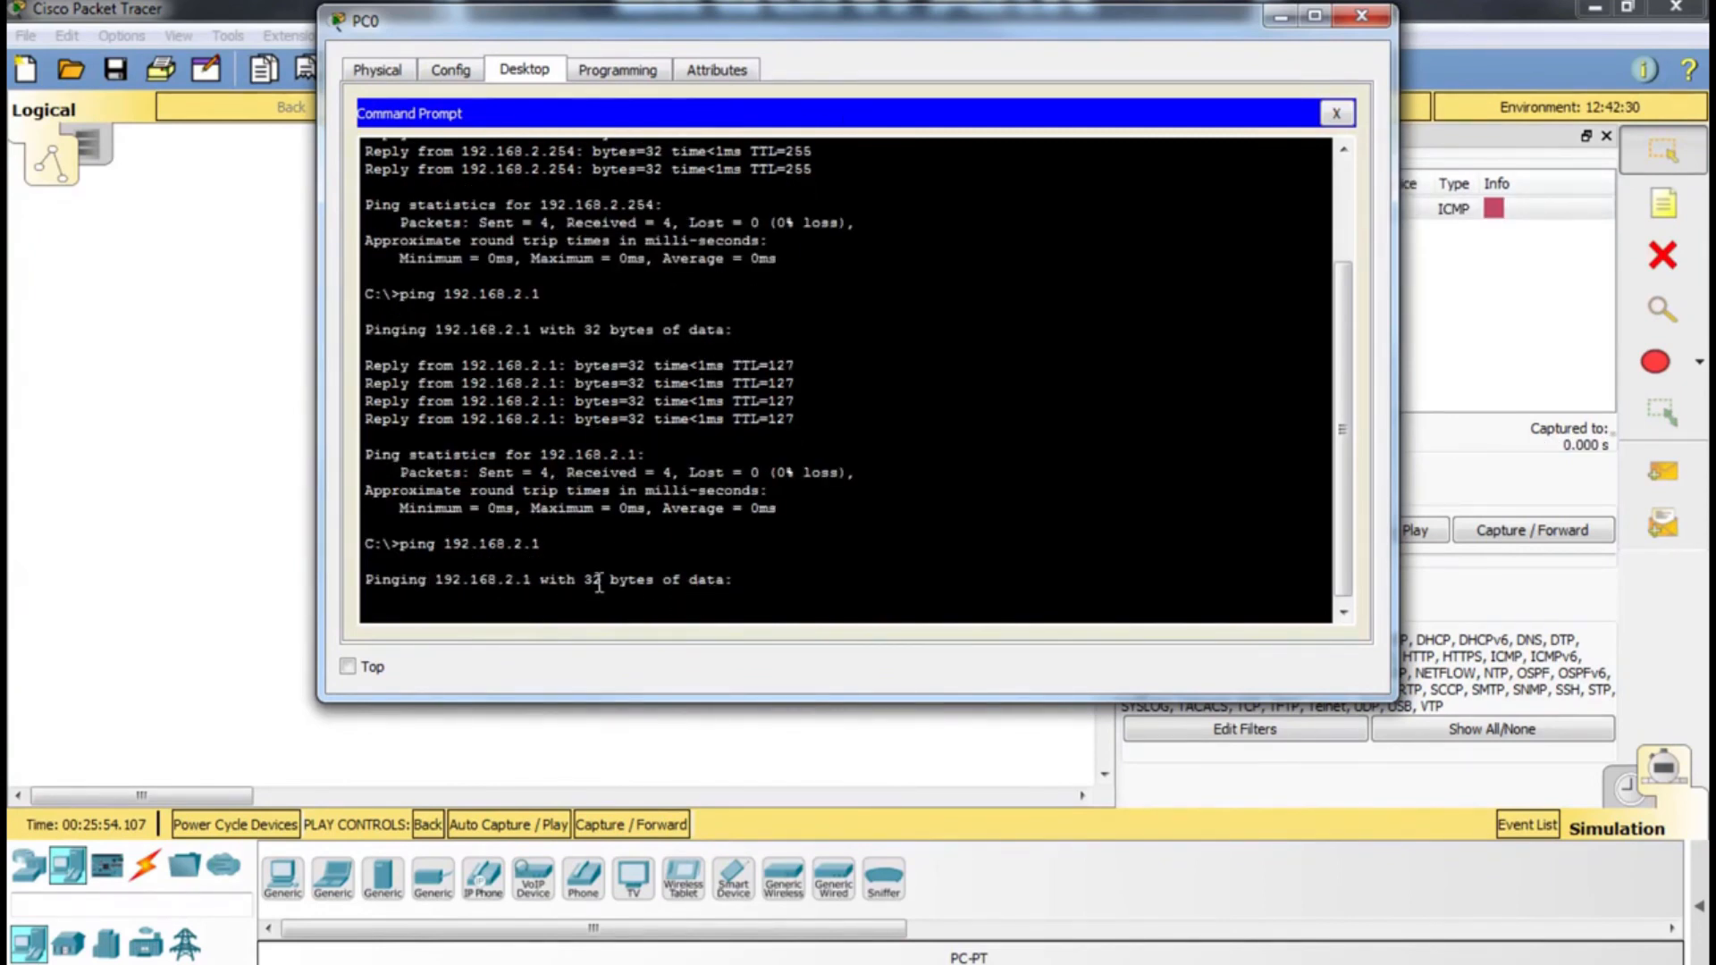
drag(1055, 24, 699, 354)
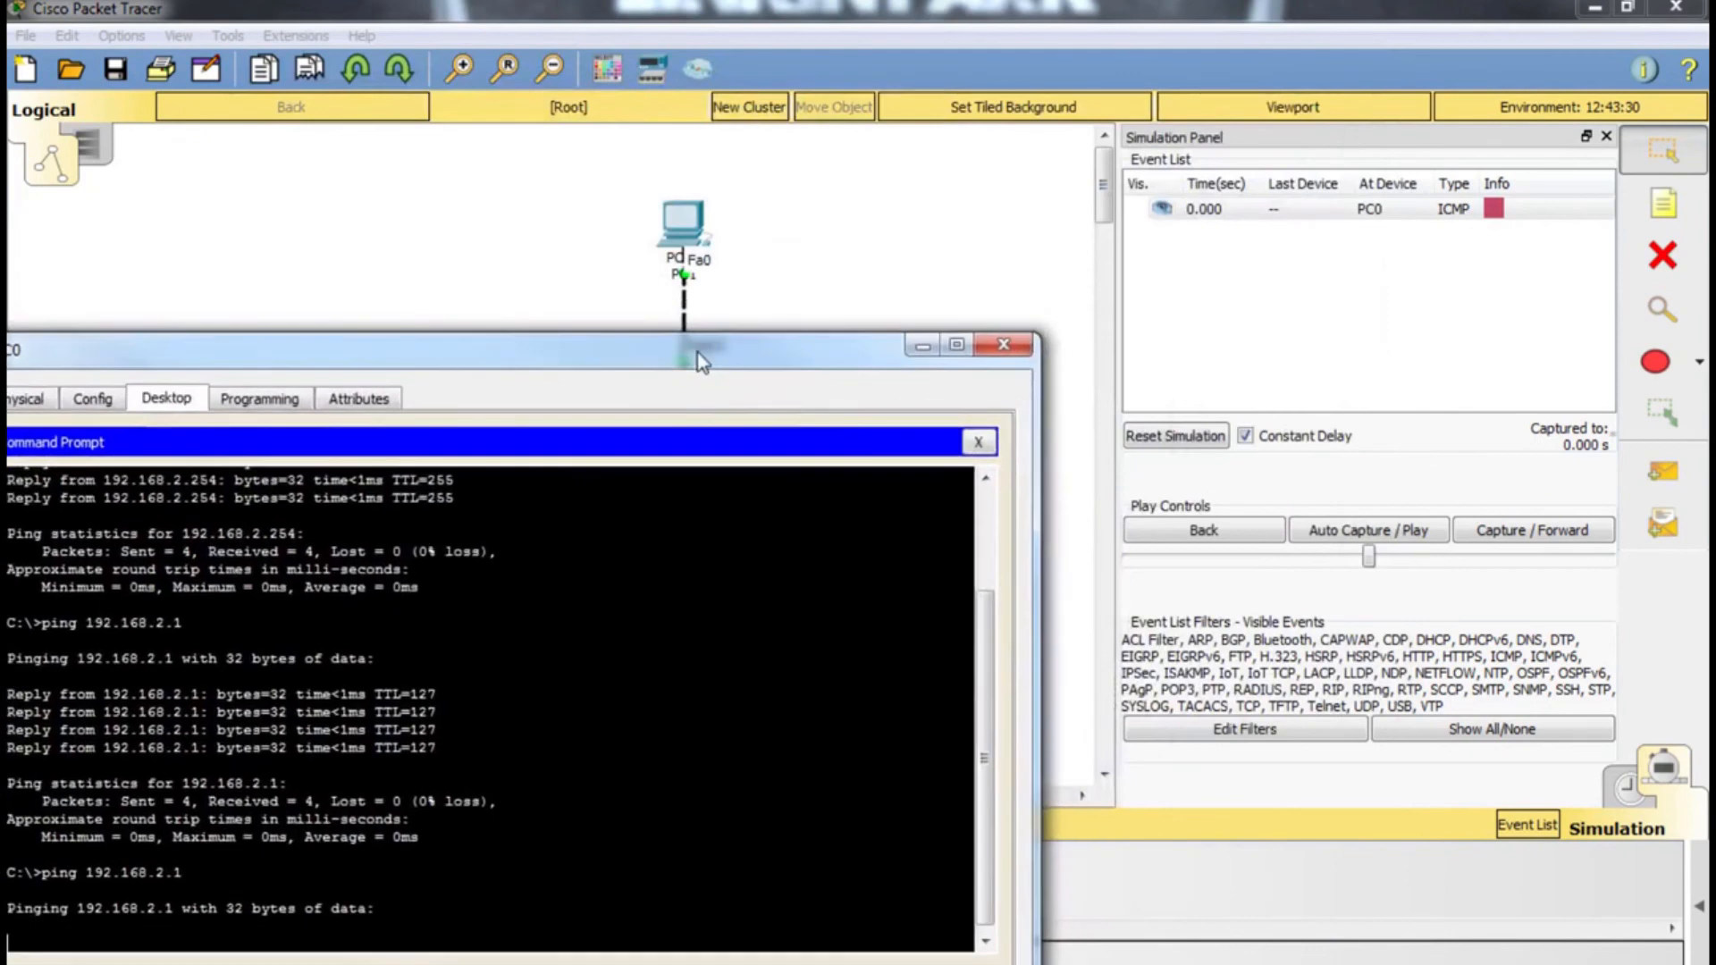
click(923, 347)
Step the simulation forward event by event to follow the first ICMP packet from PC0 to PC1 and back
click(1421, 208)
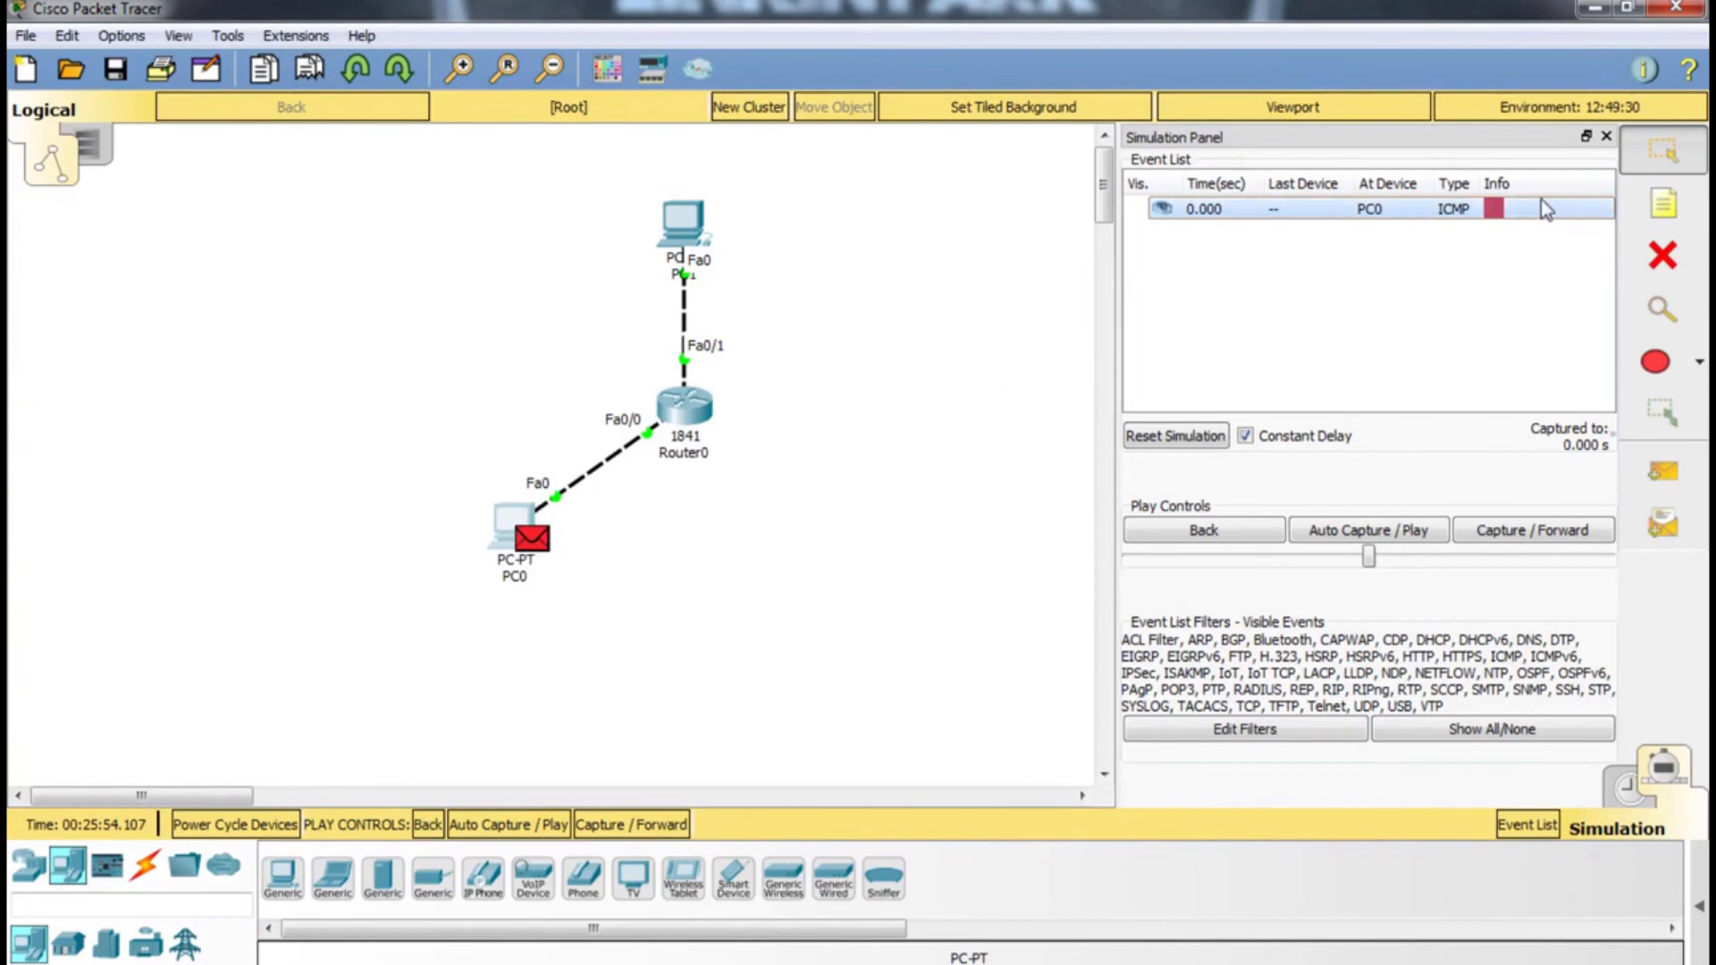
click(1553, 536)
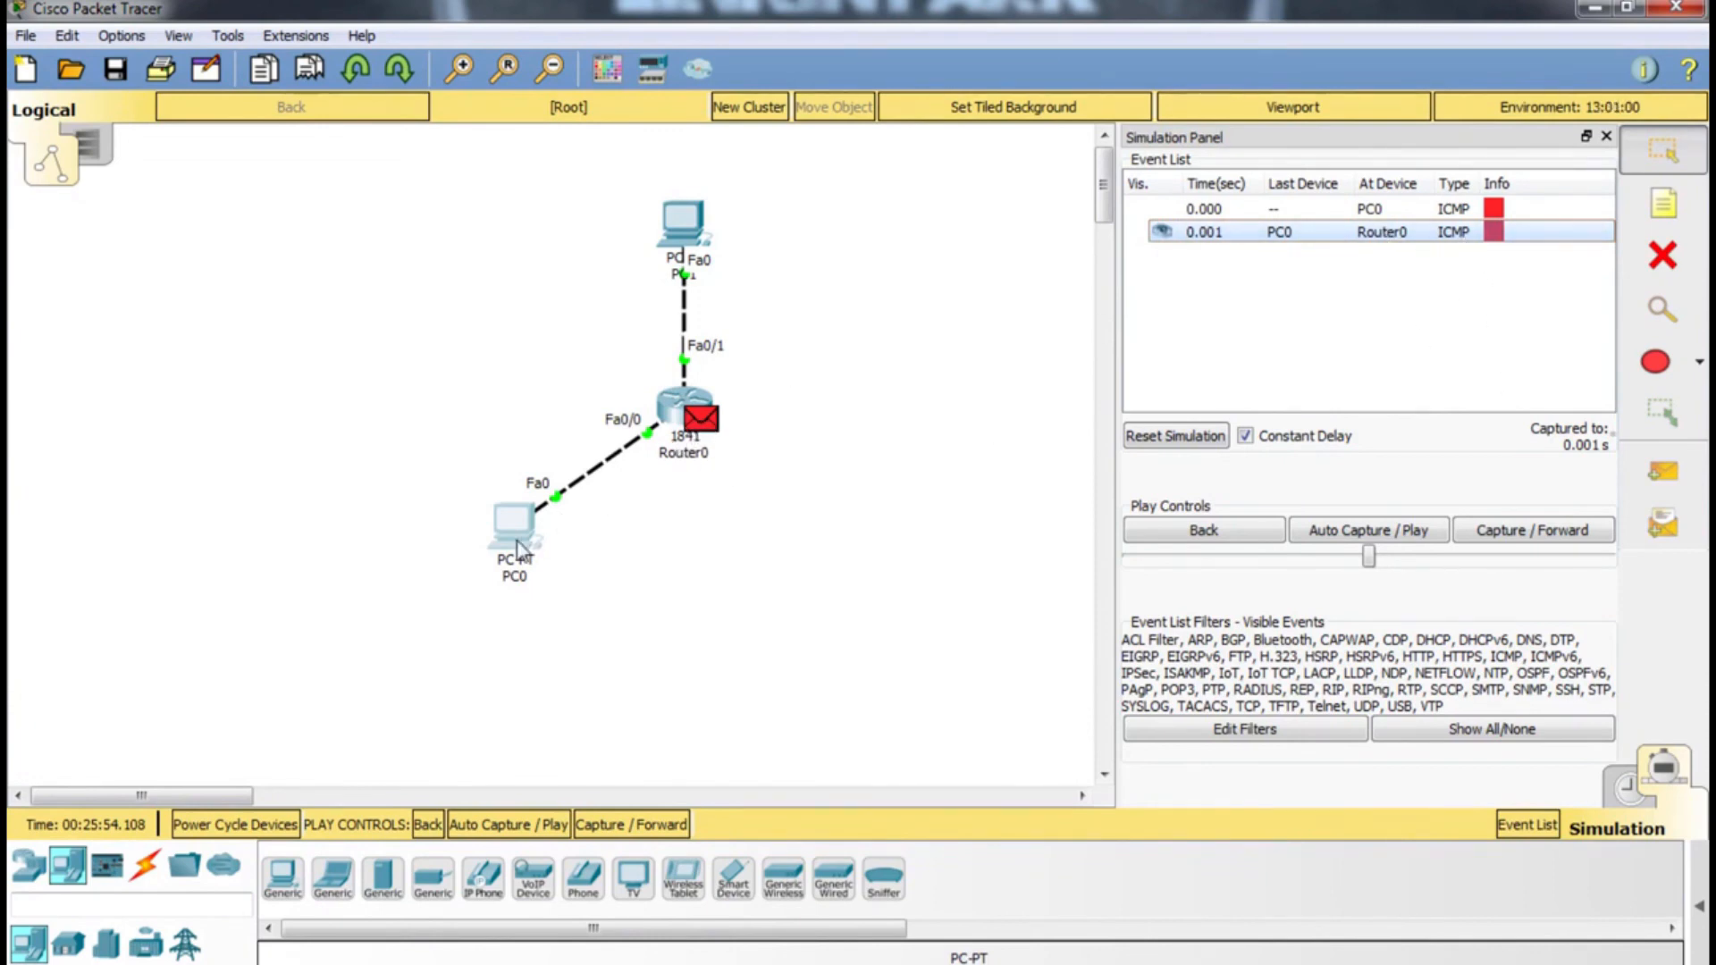
mouse_move(508, 547)
click(1548, 530)
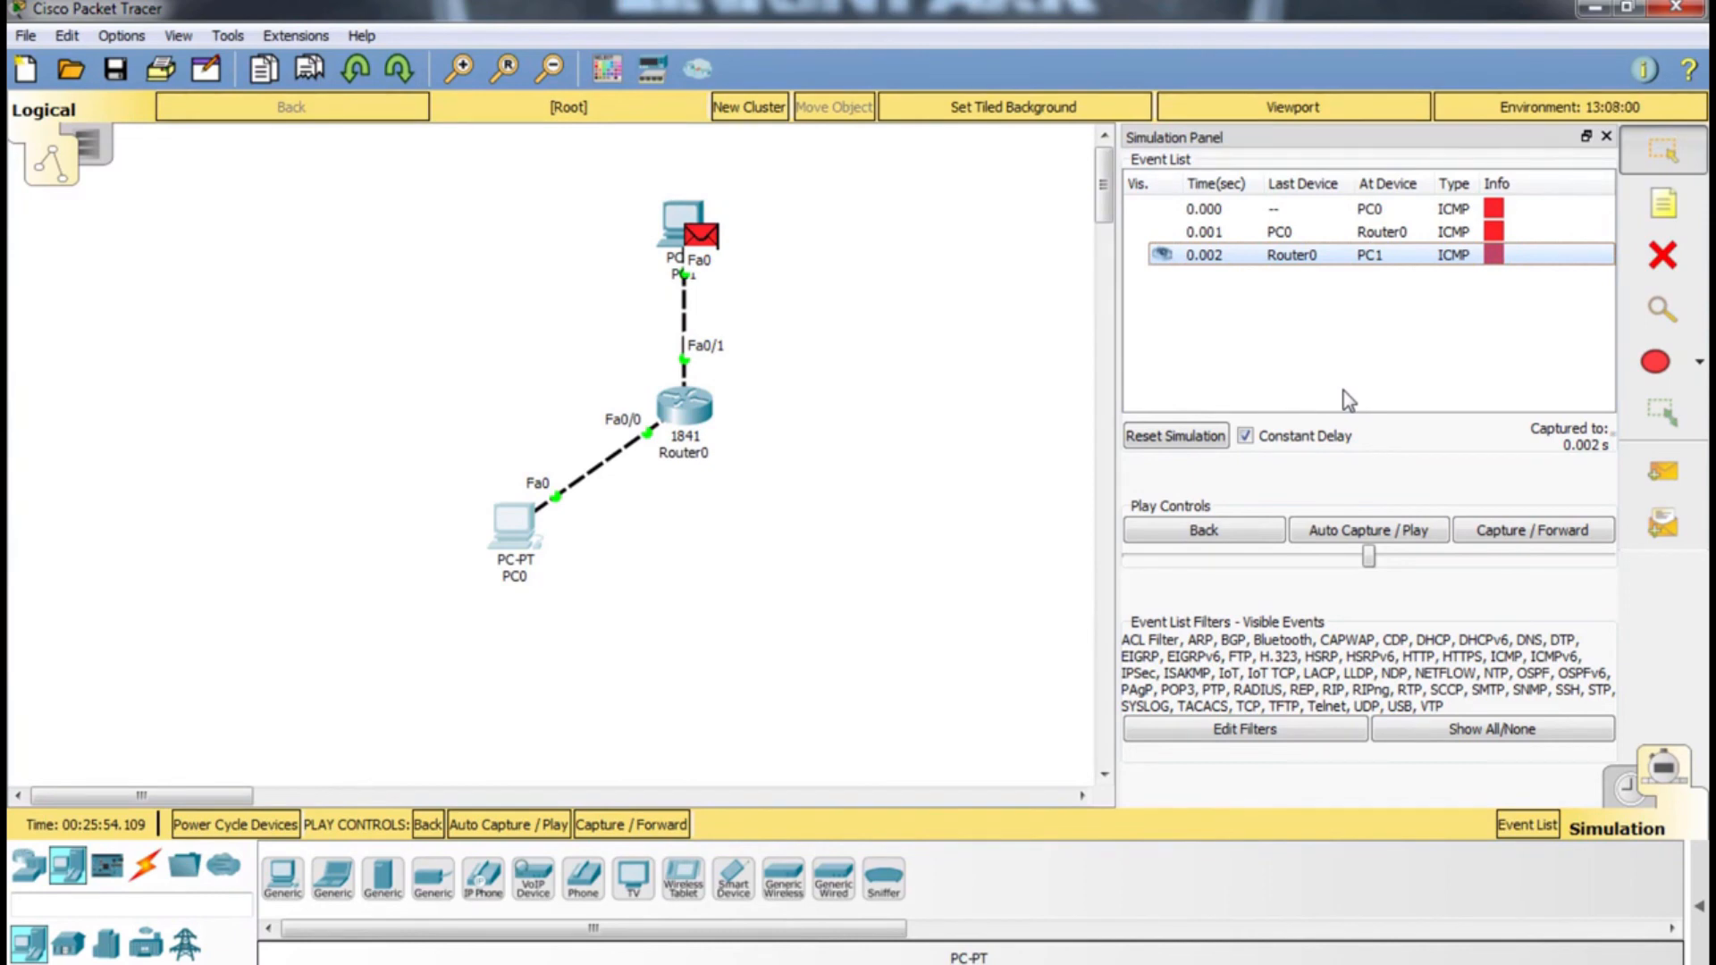
click(1498, 532)
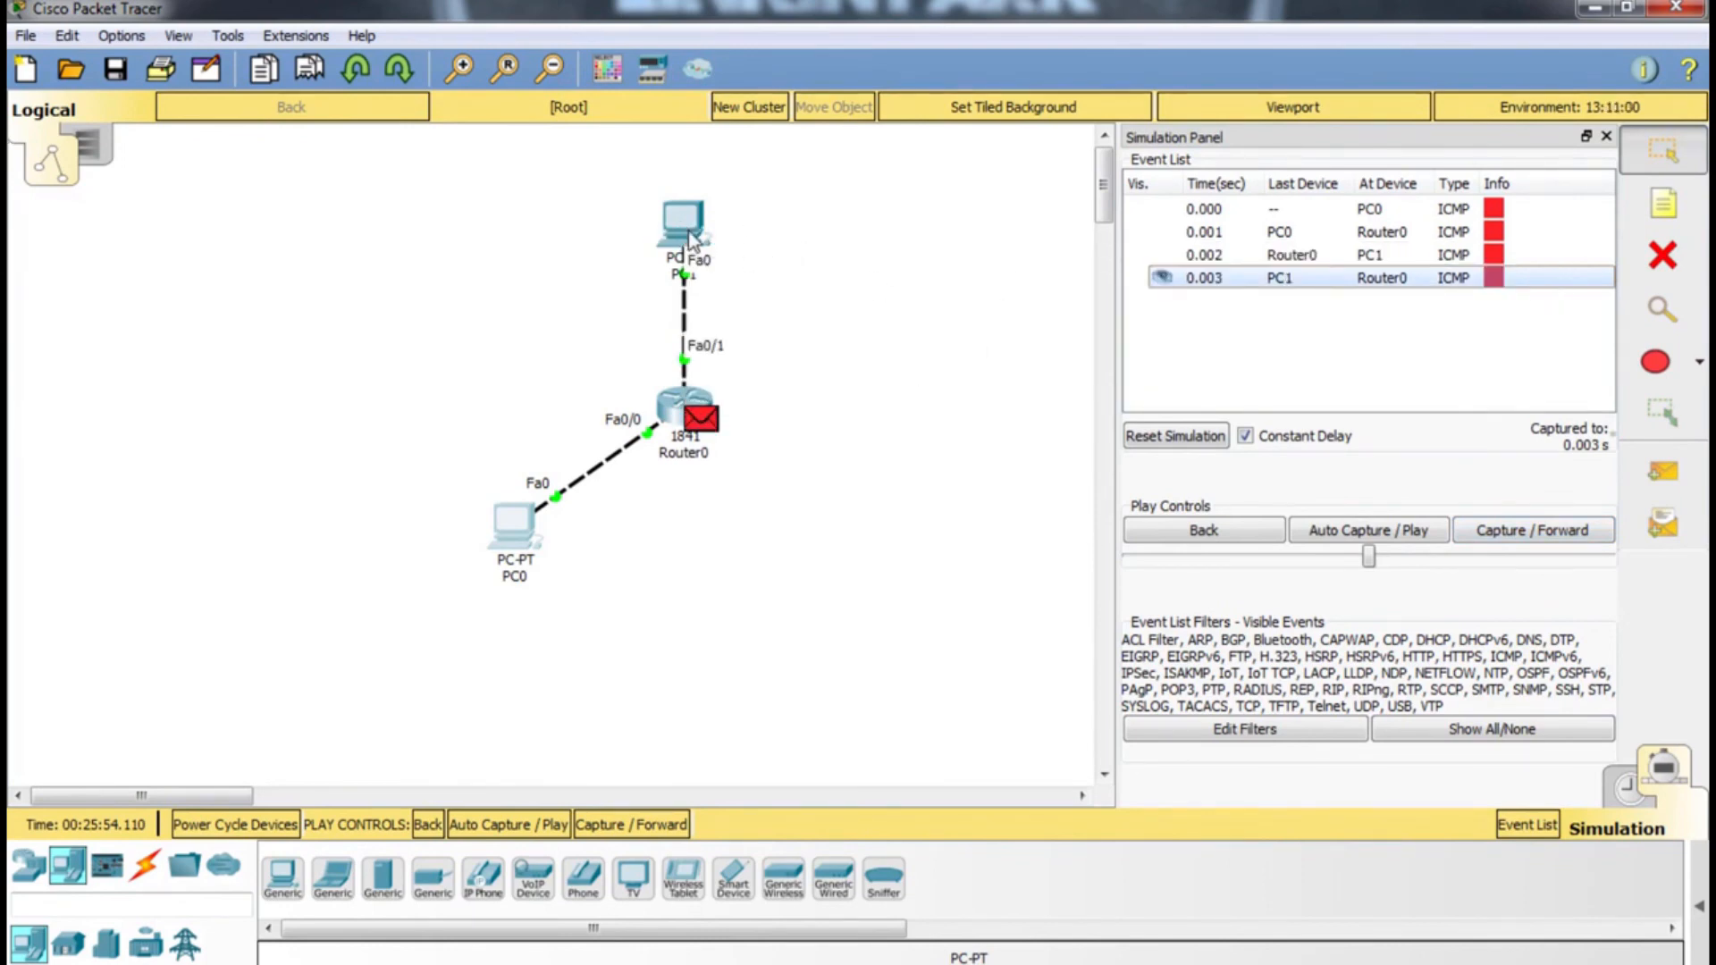
click(1522, 527)
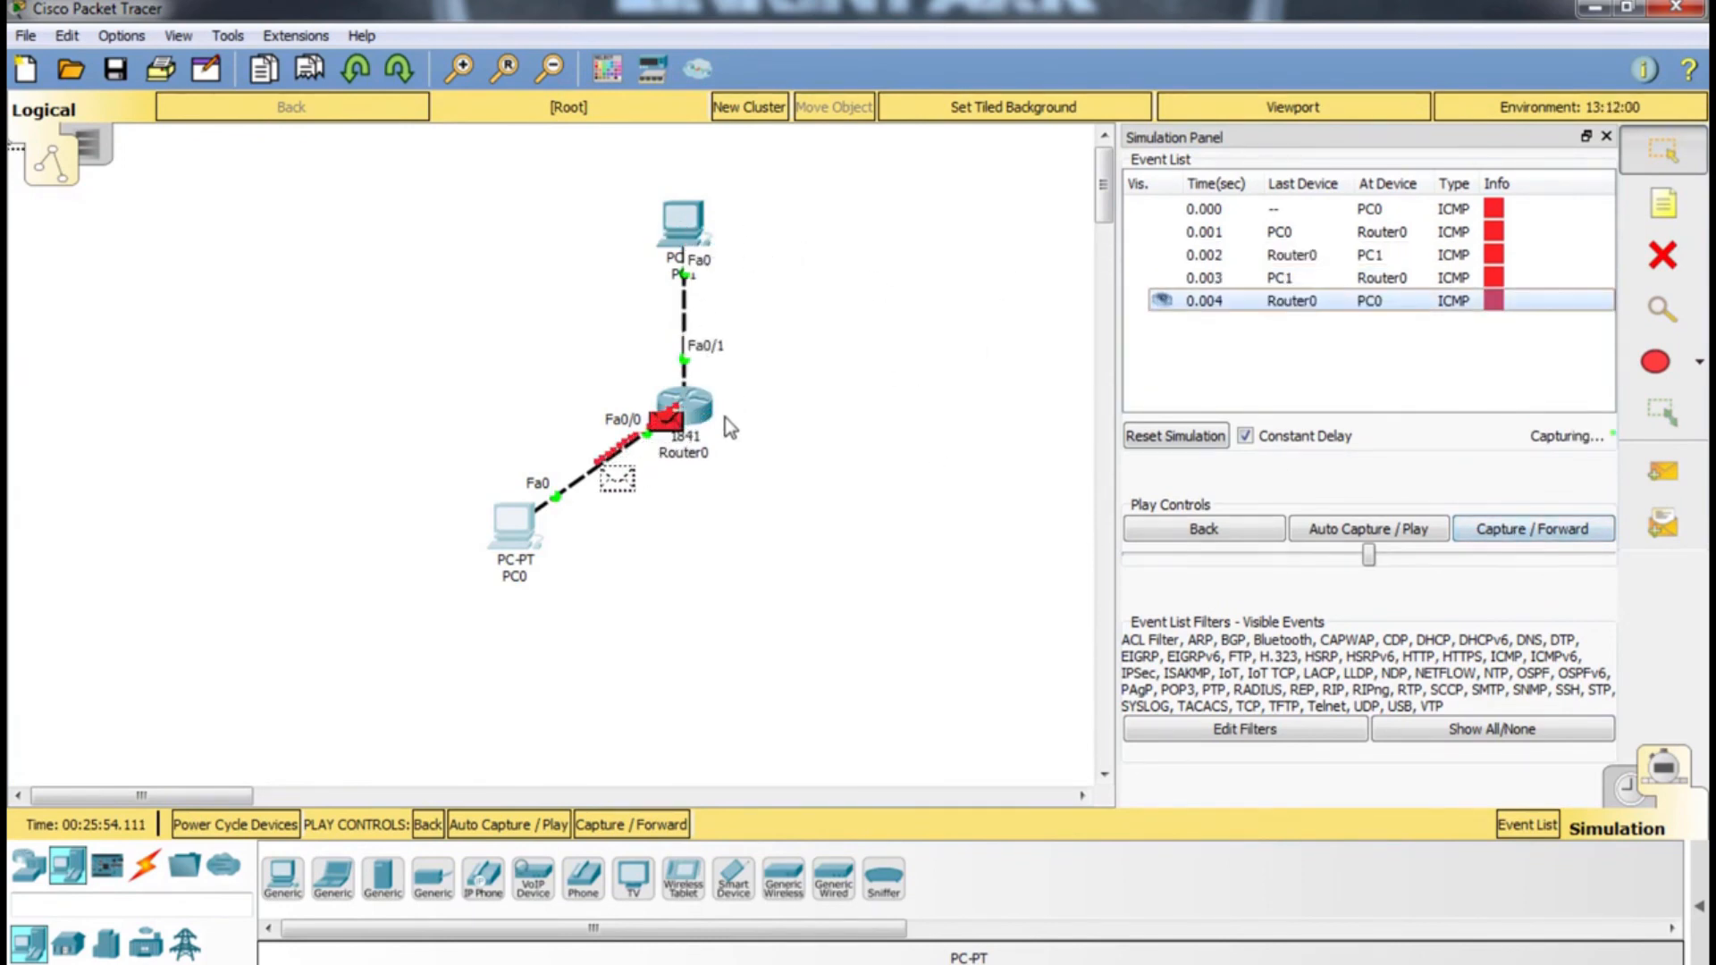
Advance the simulation capture through the remaining ICMP pings between PC0 and PC1 up to Router0's CDP packets
click(1503, 527)
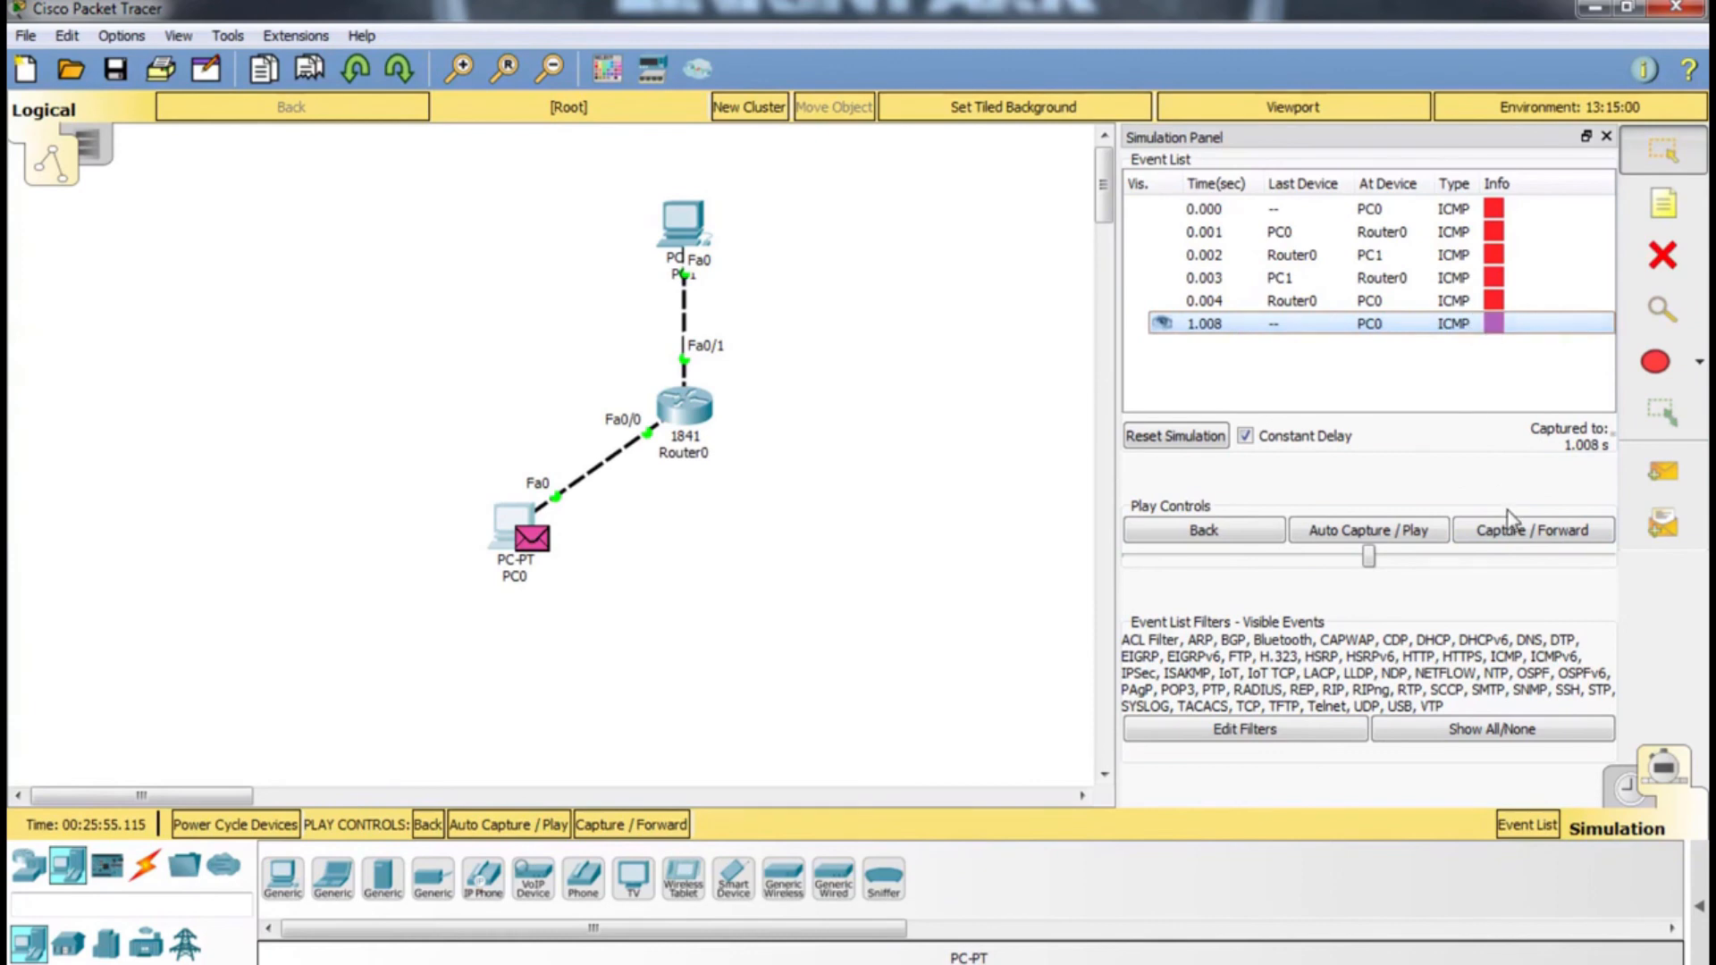
click(1524, 534)
click(1529, 537)
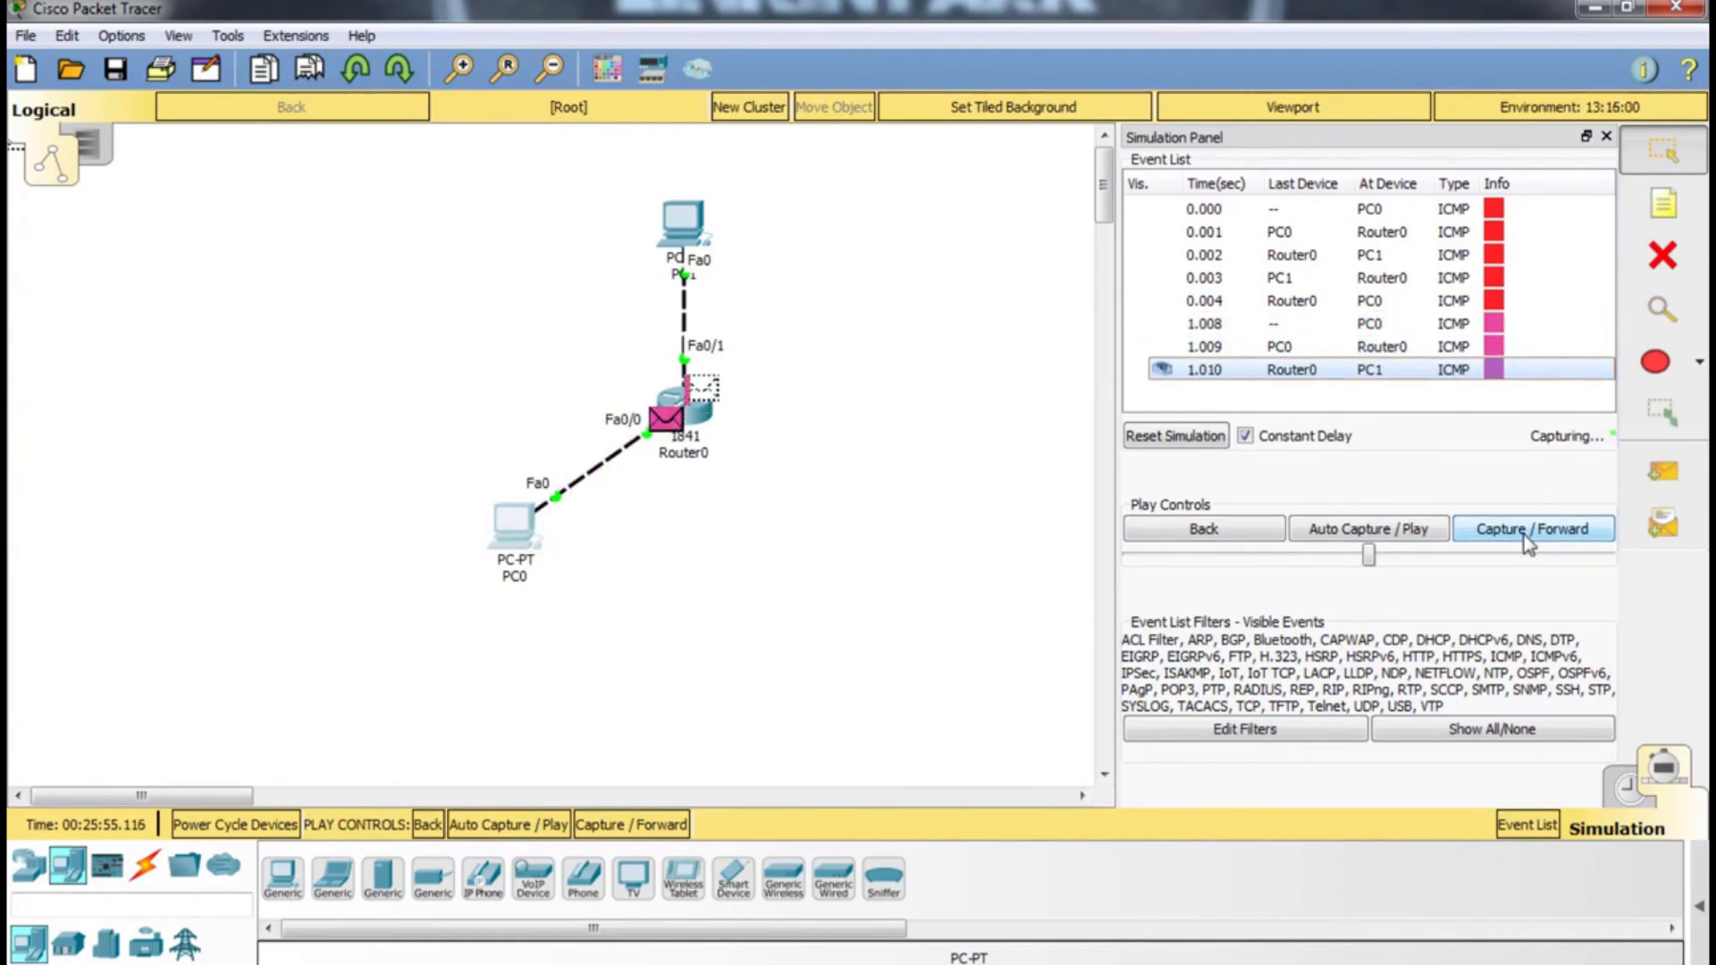
click(1528, 536)
click(1529, 536)
click(1529, 536)
click(1525, 534)
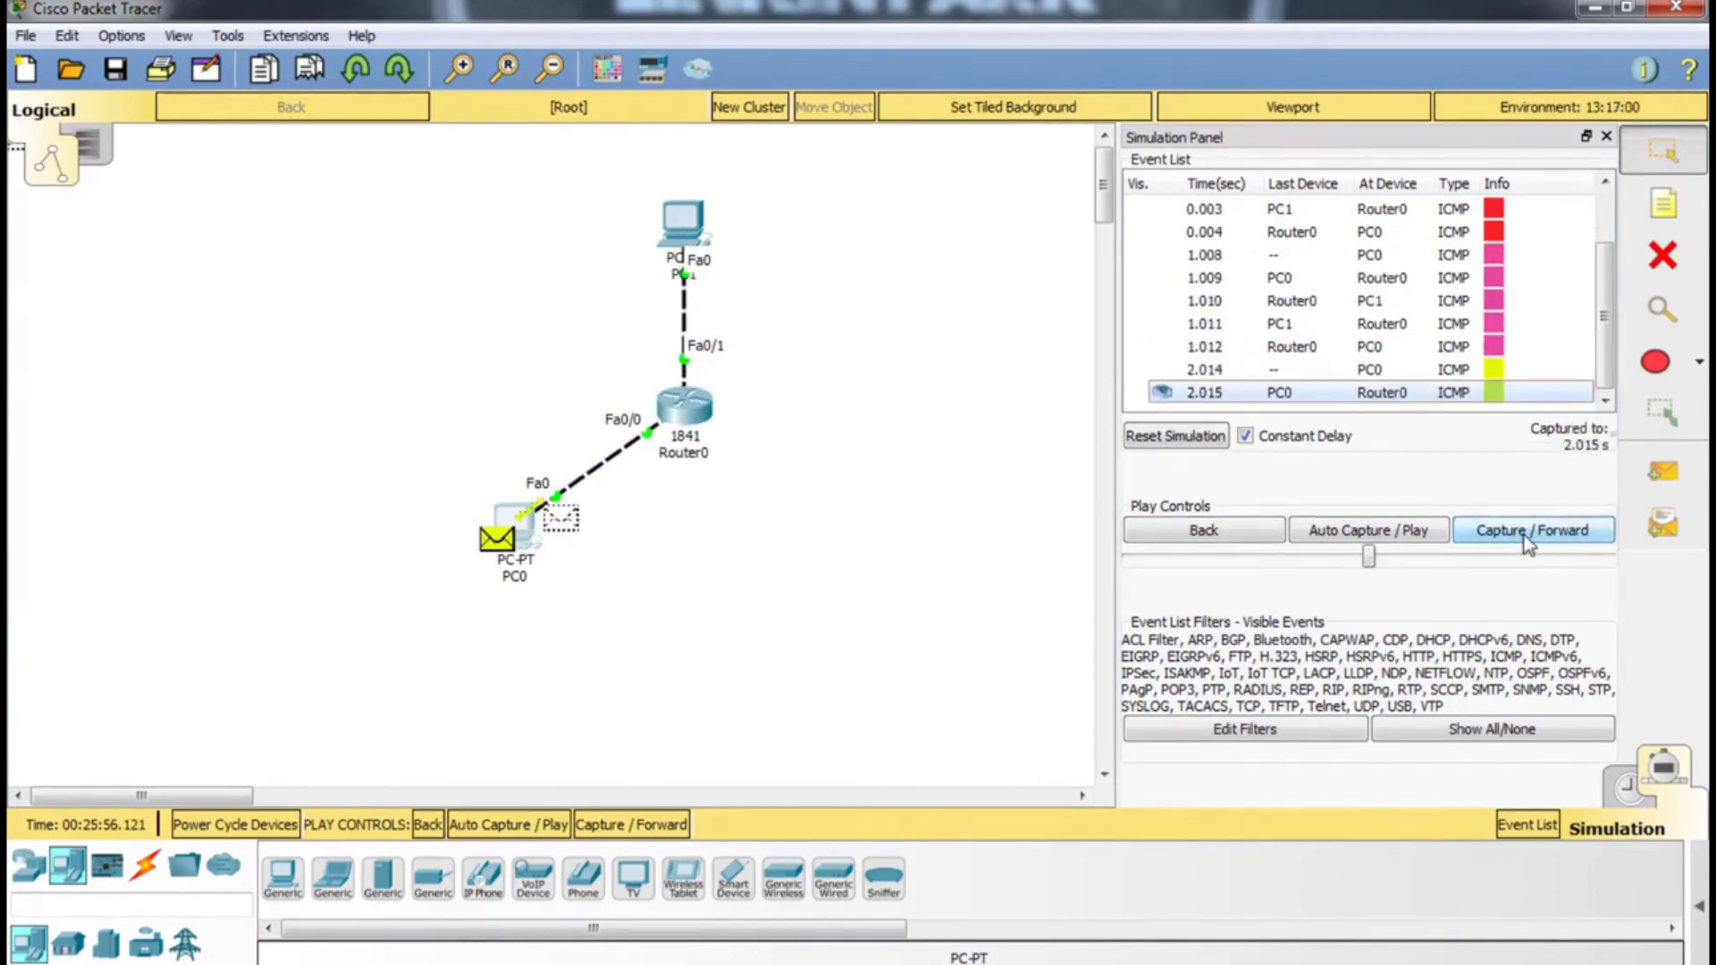
click(1525, 534)
click(1525, 535)
click(1525, 534)
click(1525, 535)
click(1525, 535)
click(1525, 535)
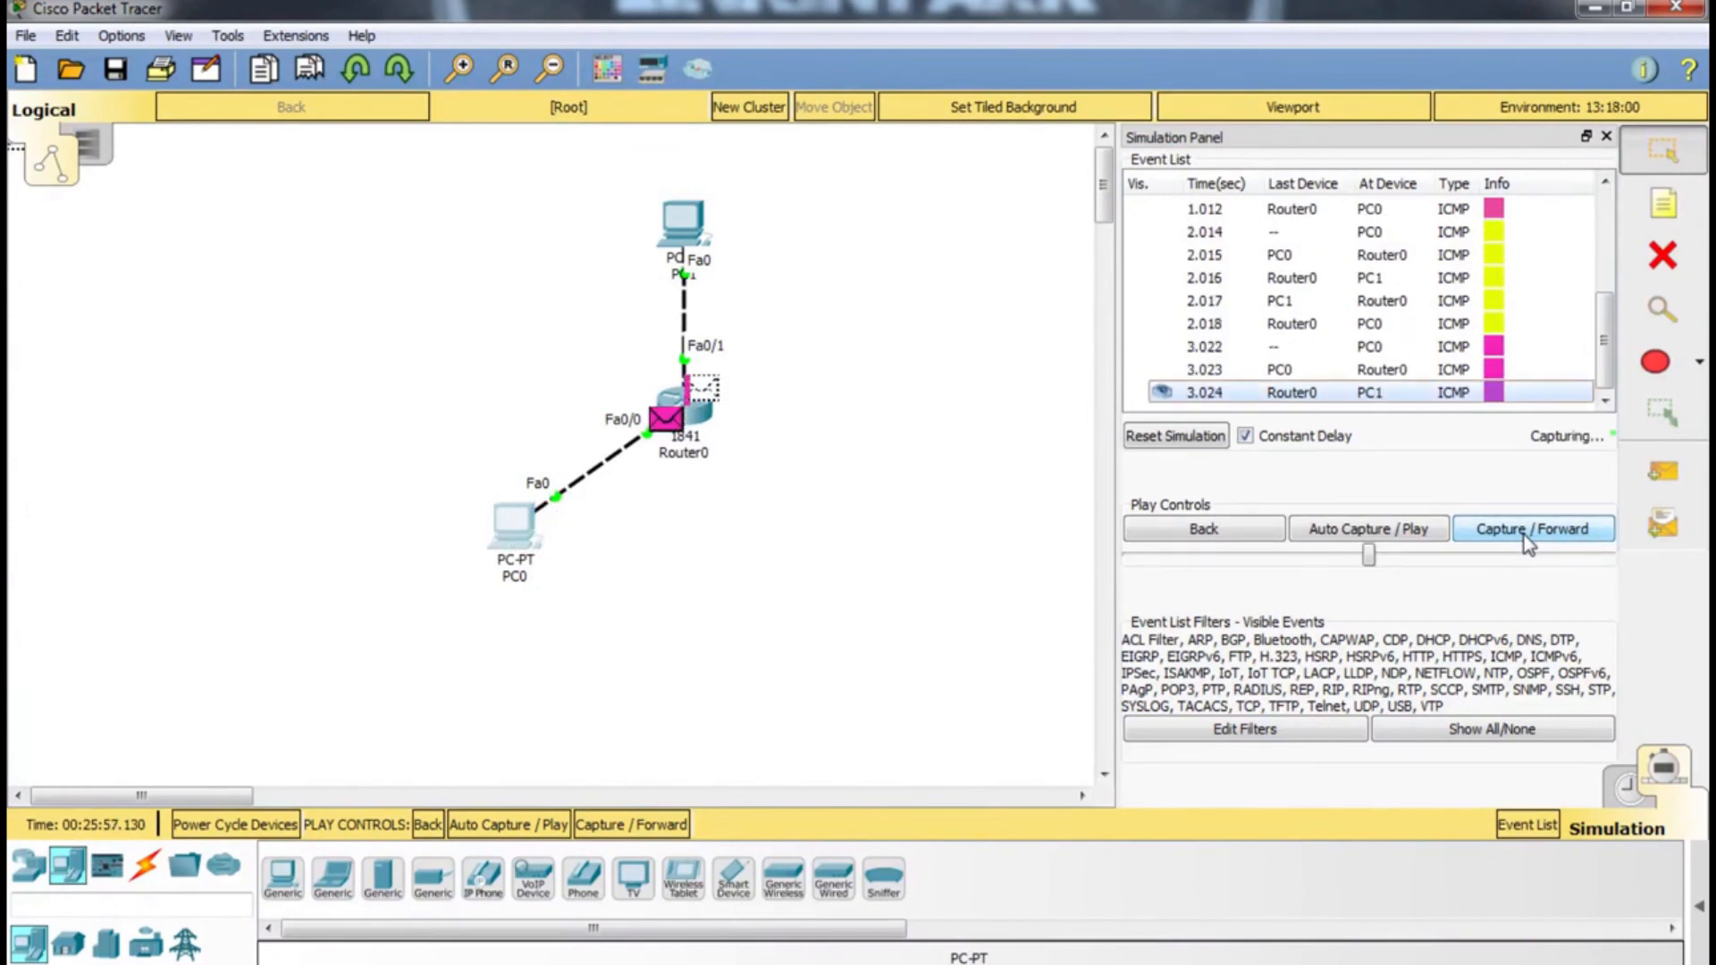
click(1524, 534)
click(1524, 535)
click(1525, 535)
click(1525, 535)
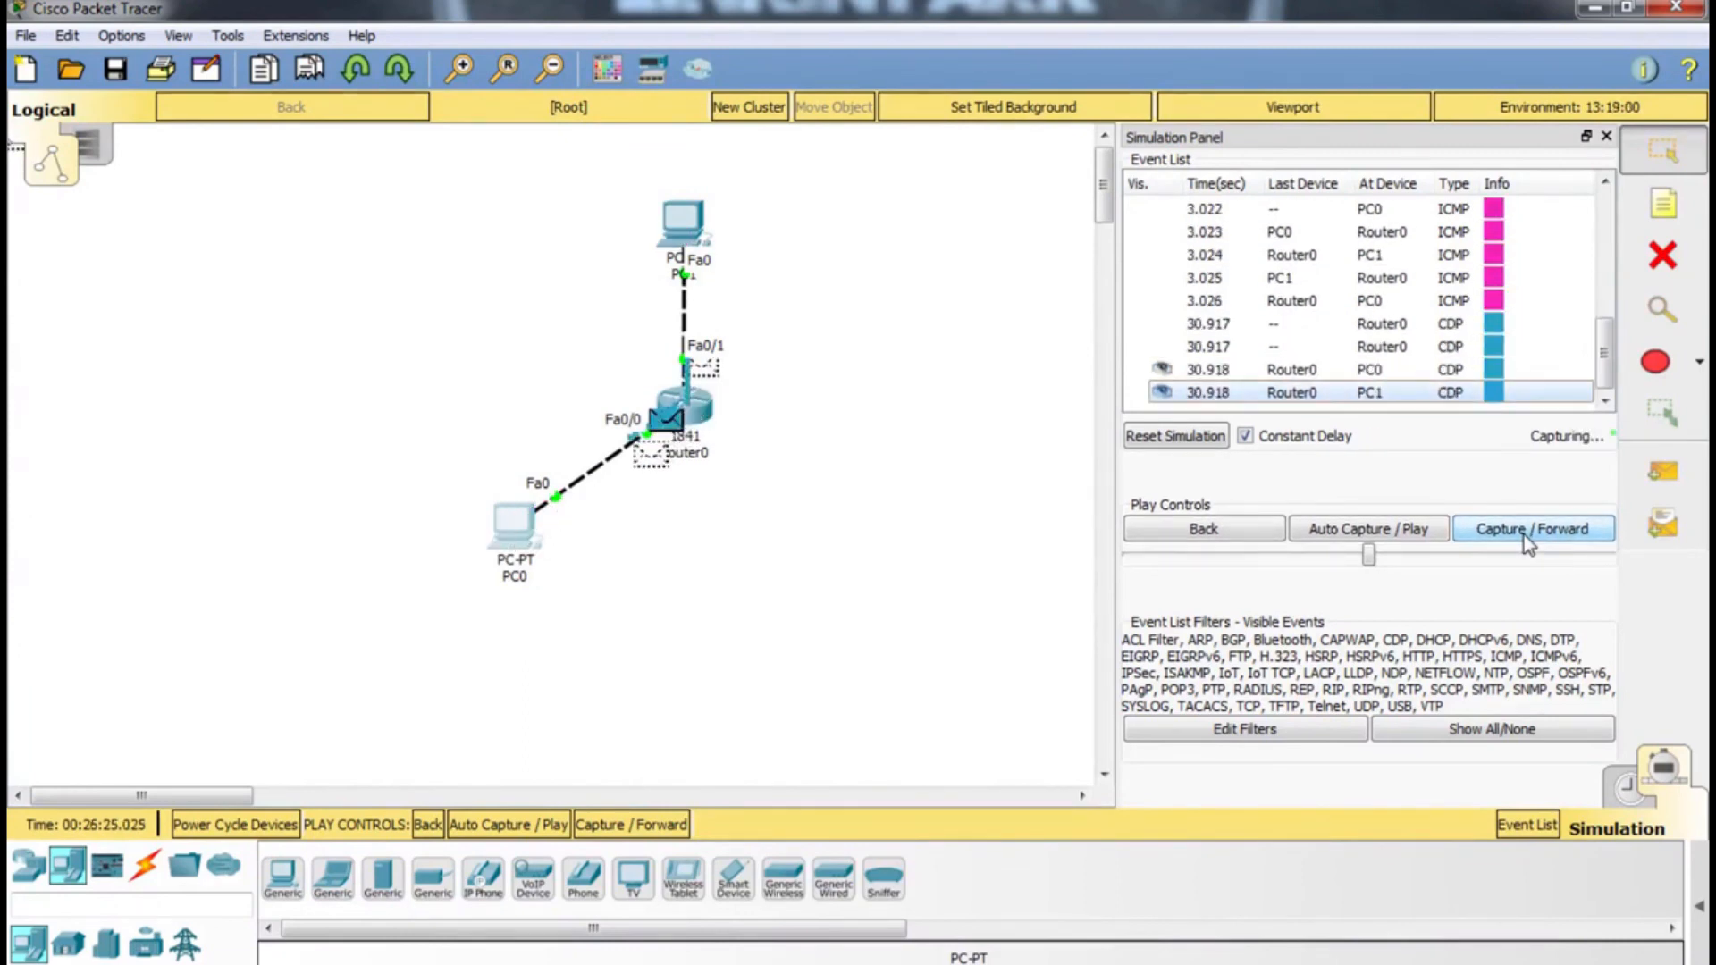